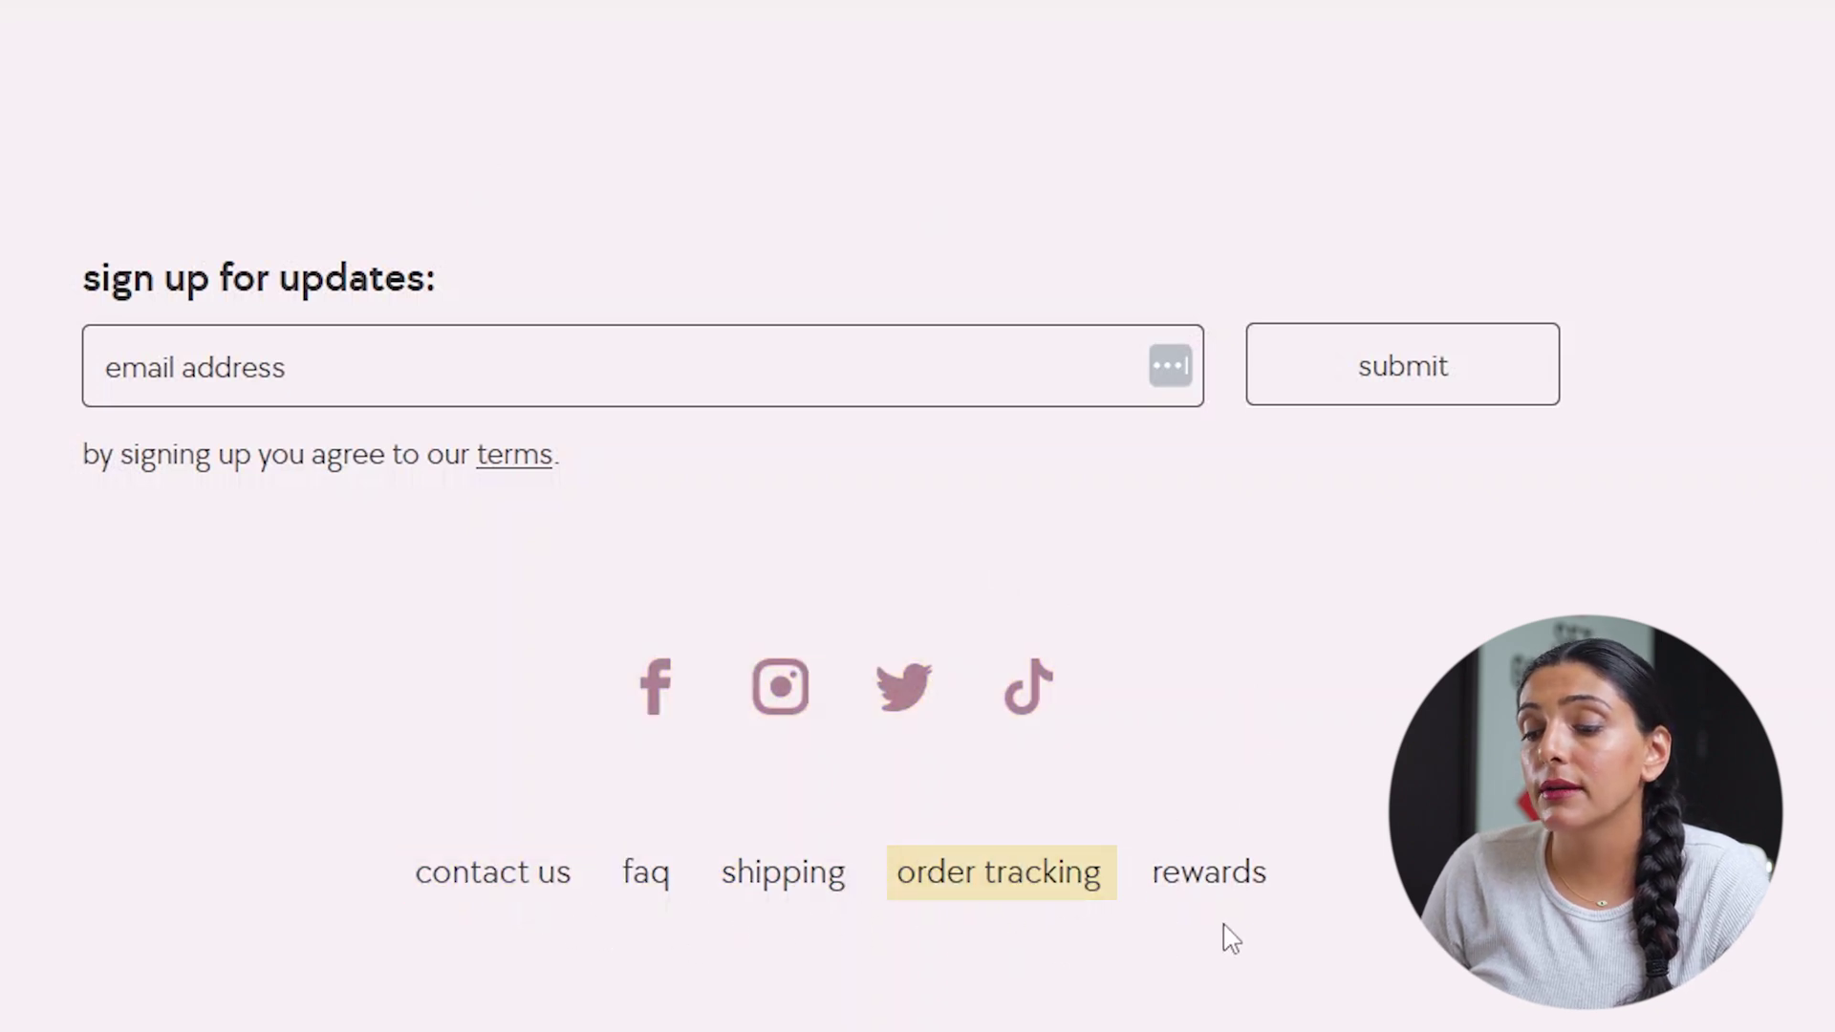
Scroll the Kylie Cosmetics site down to its footer with sign-up form, social icons and policy links.
scroll(1242, 799, down, 2)
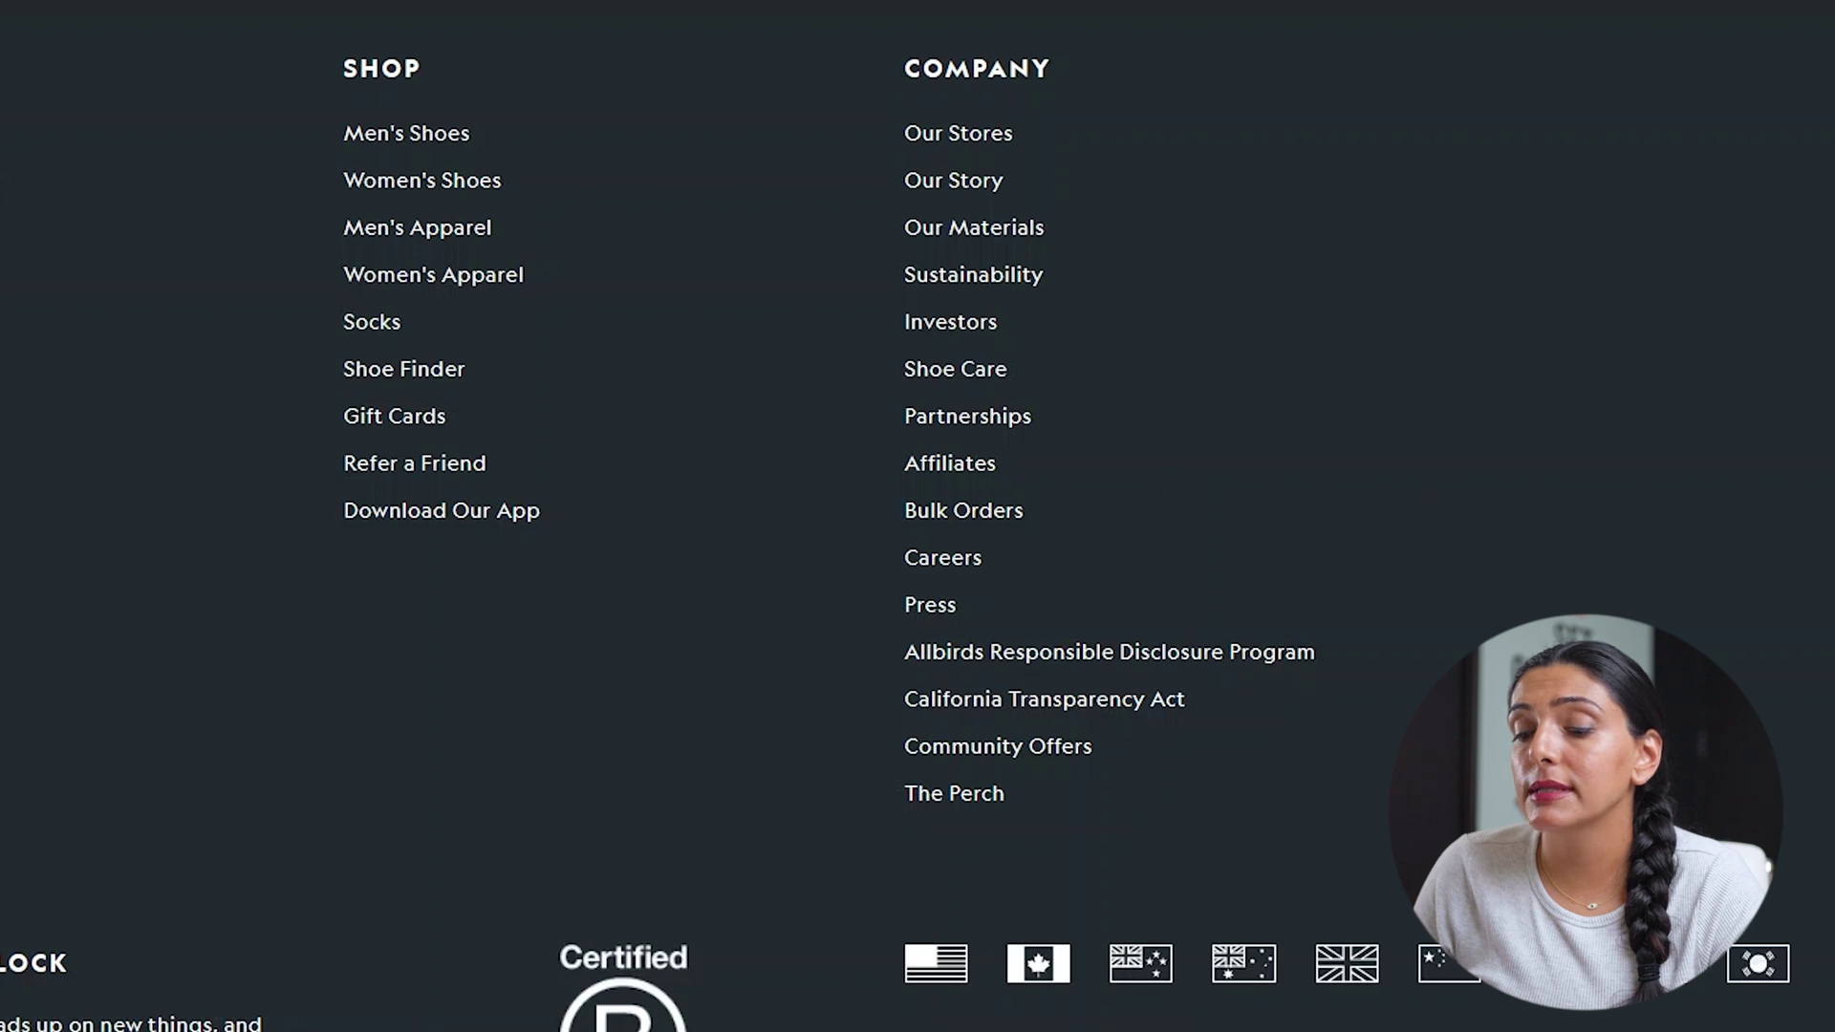
Scroll the Allbirds site down to its footer with the HELP, SHOP and COMPANY columns.
scroll(151, 489, down, 4)
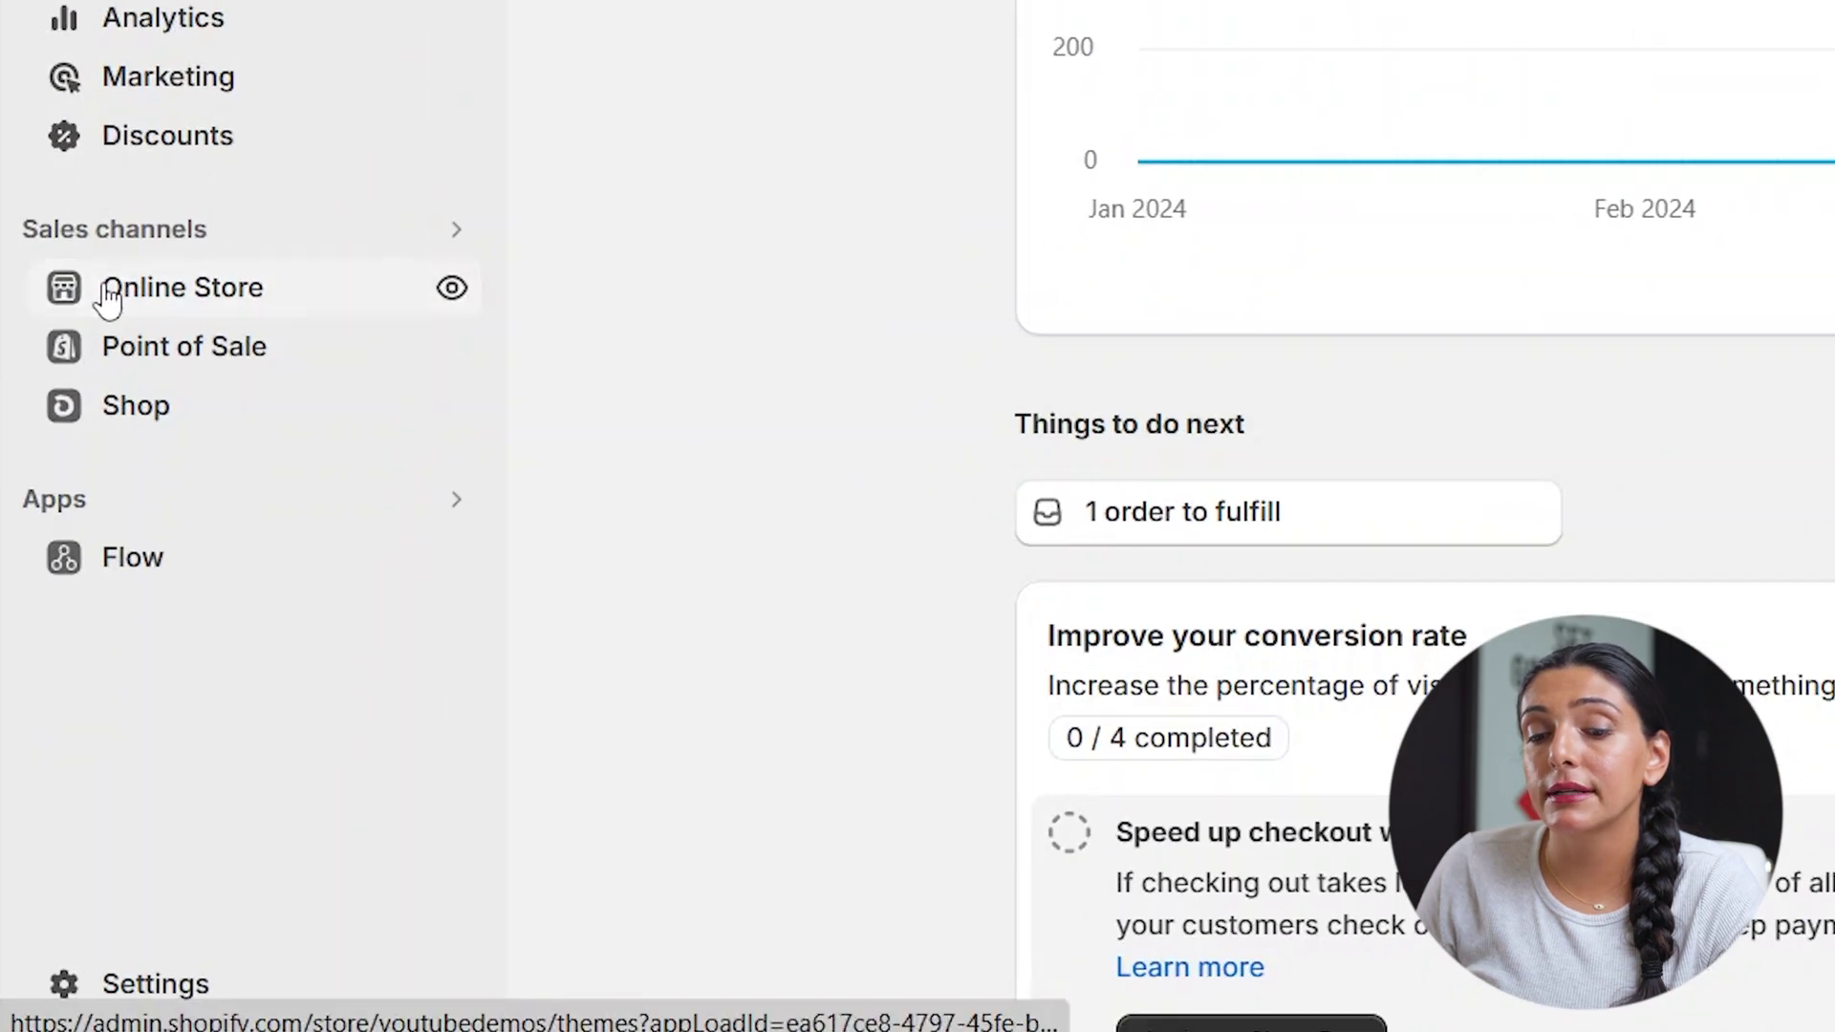
Go to Online Store > Navigation and open the Footer menu with Search, Return Policy and Privacy Policy.
click(81, 545)
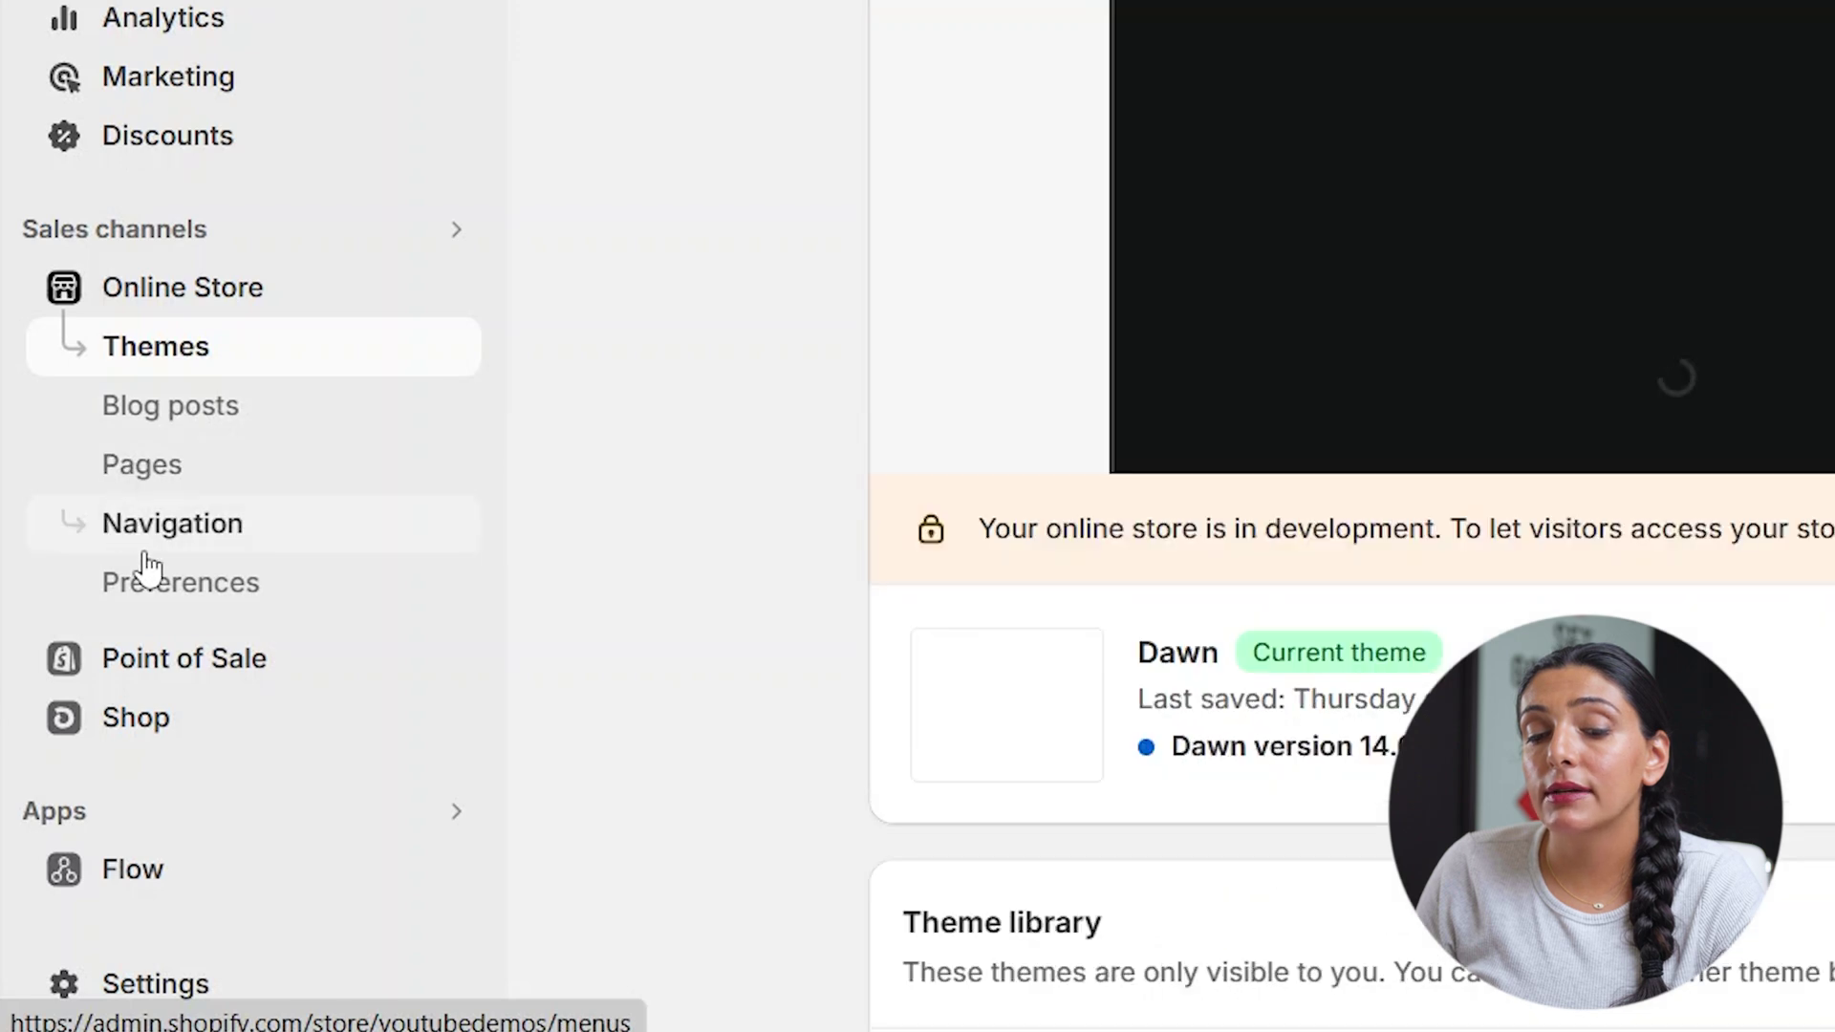
click(145, 526)
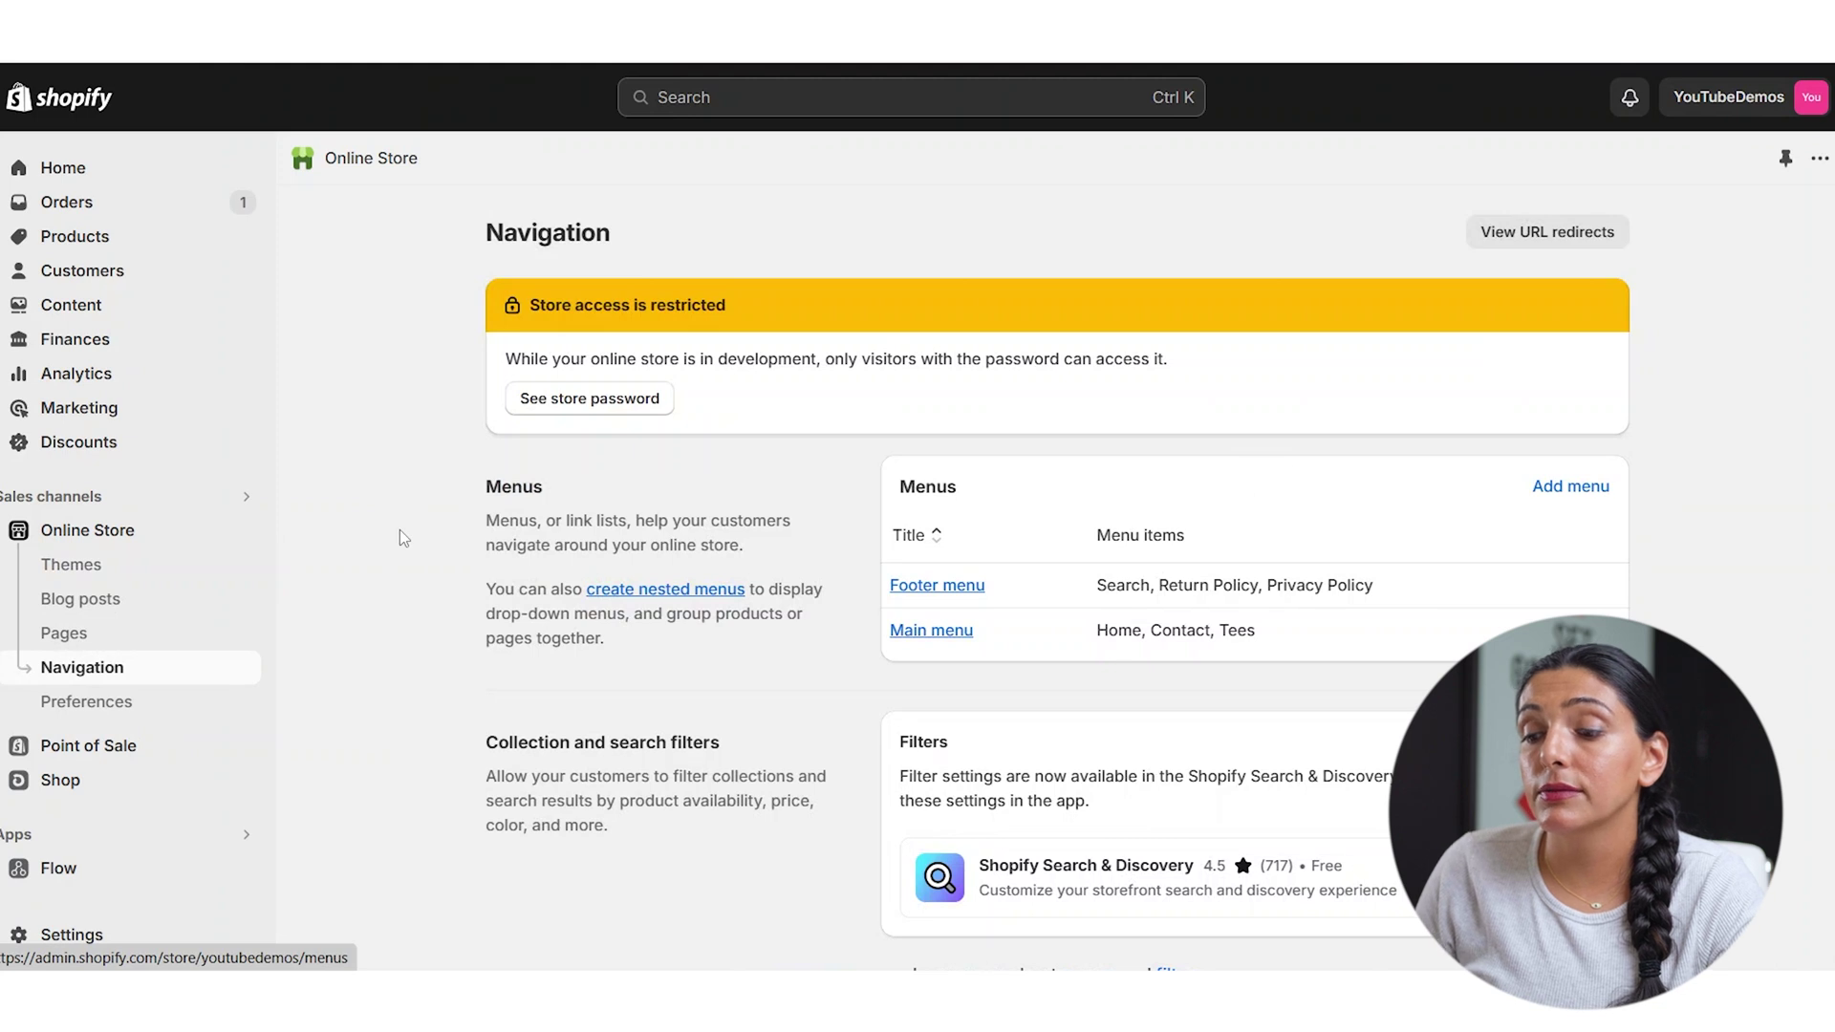
scroll(1008, 629, down, 1)
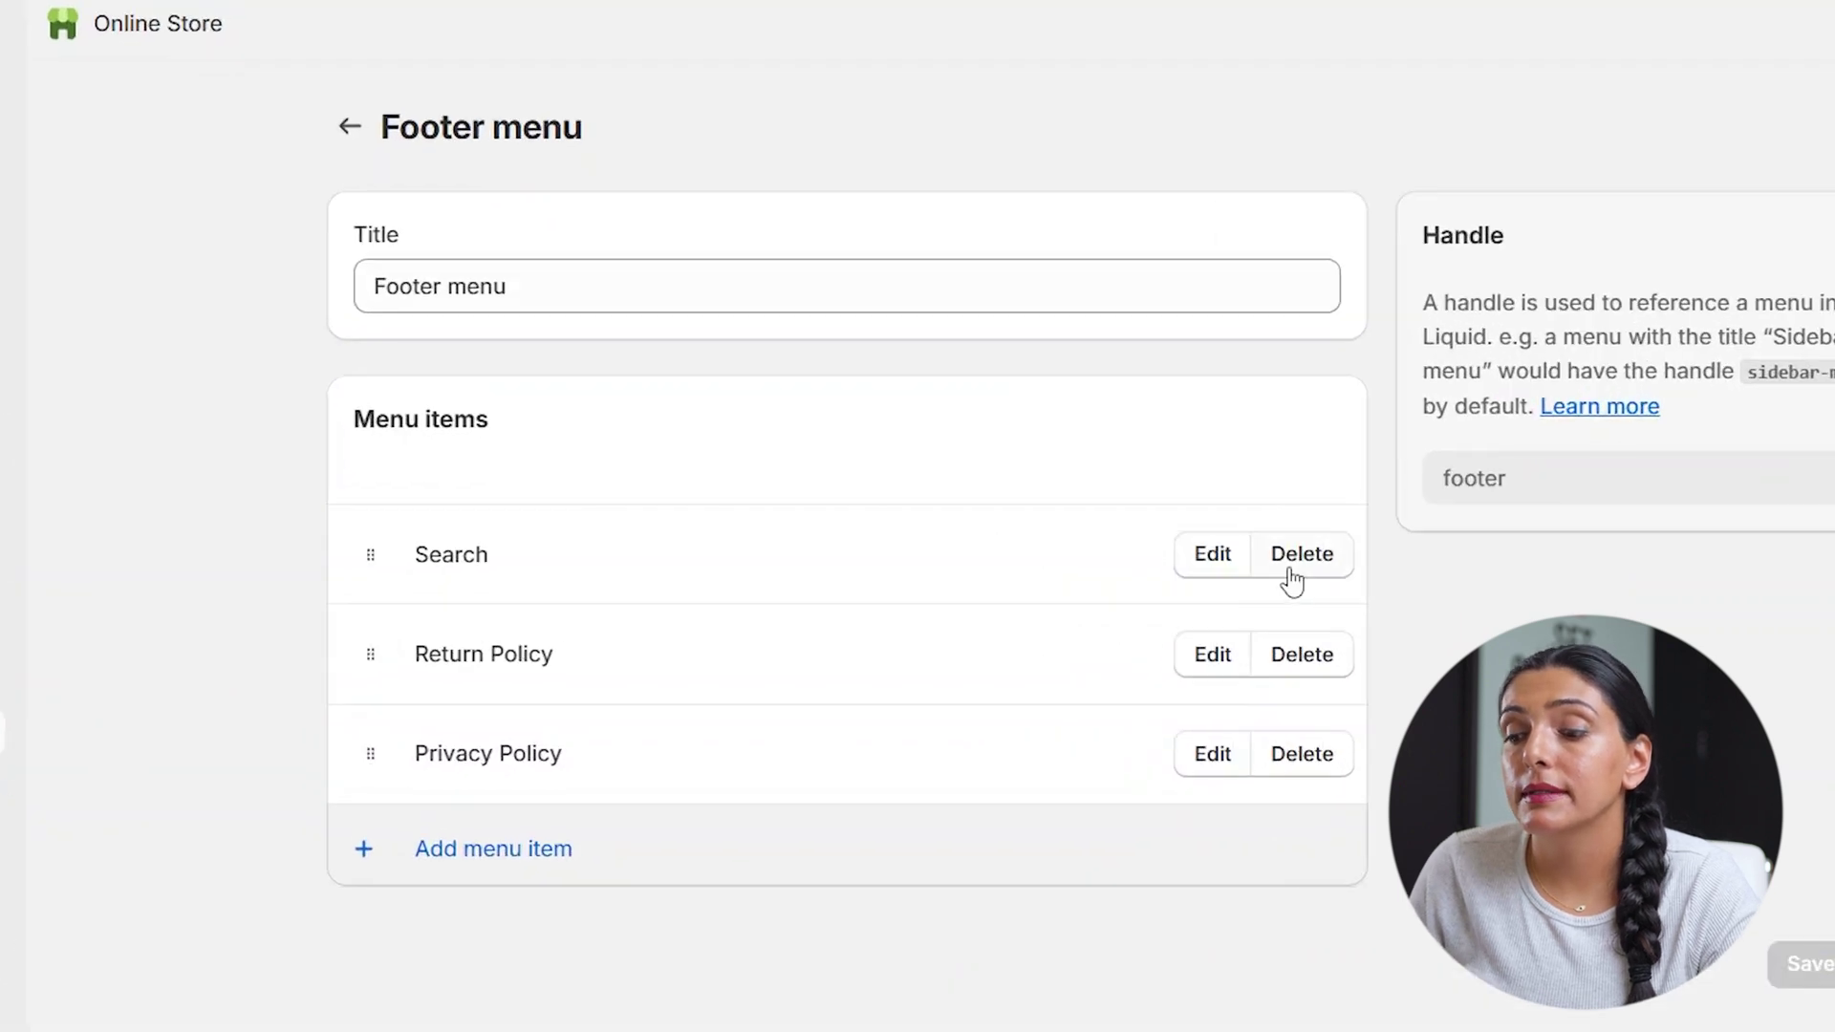
Delete Search, add Shipping Policy and Terms of Service policy links, and retitle the menu Policy Links.
click(1185, 548)
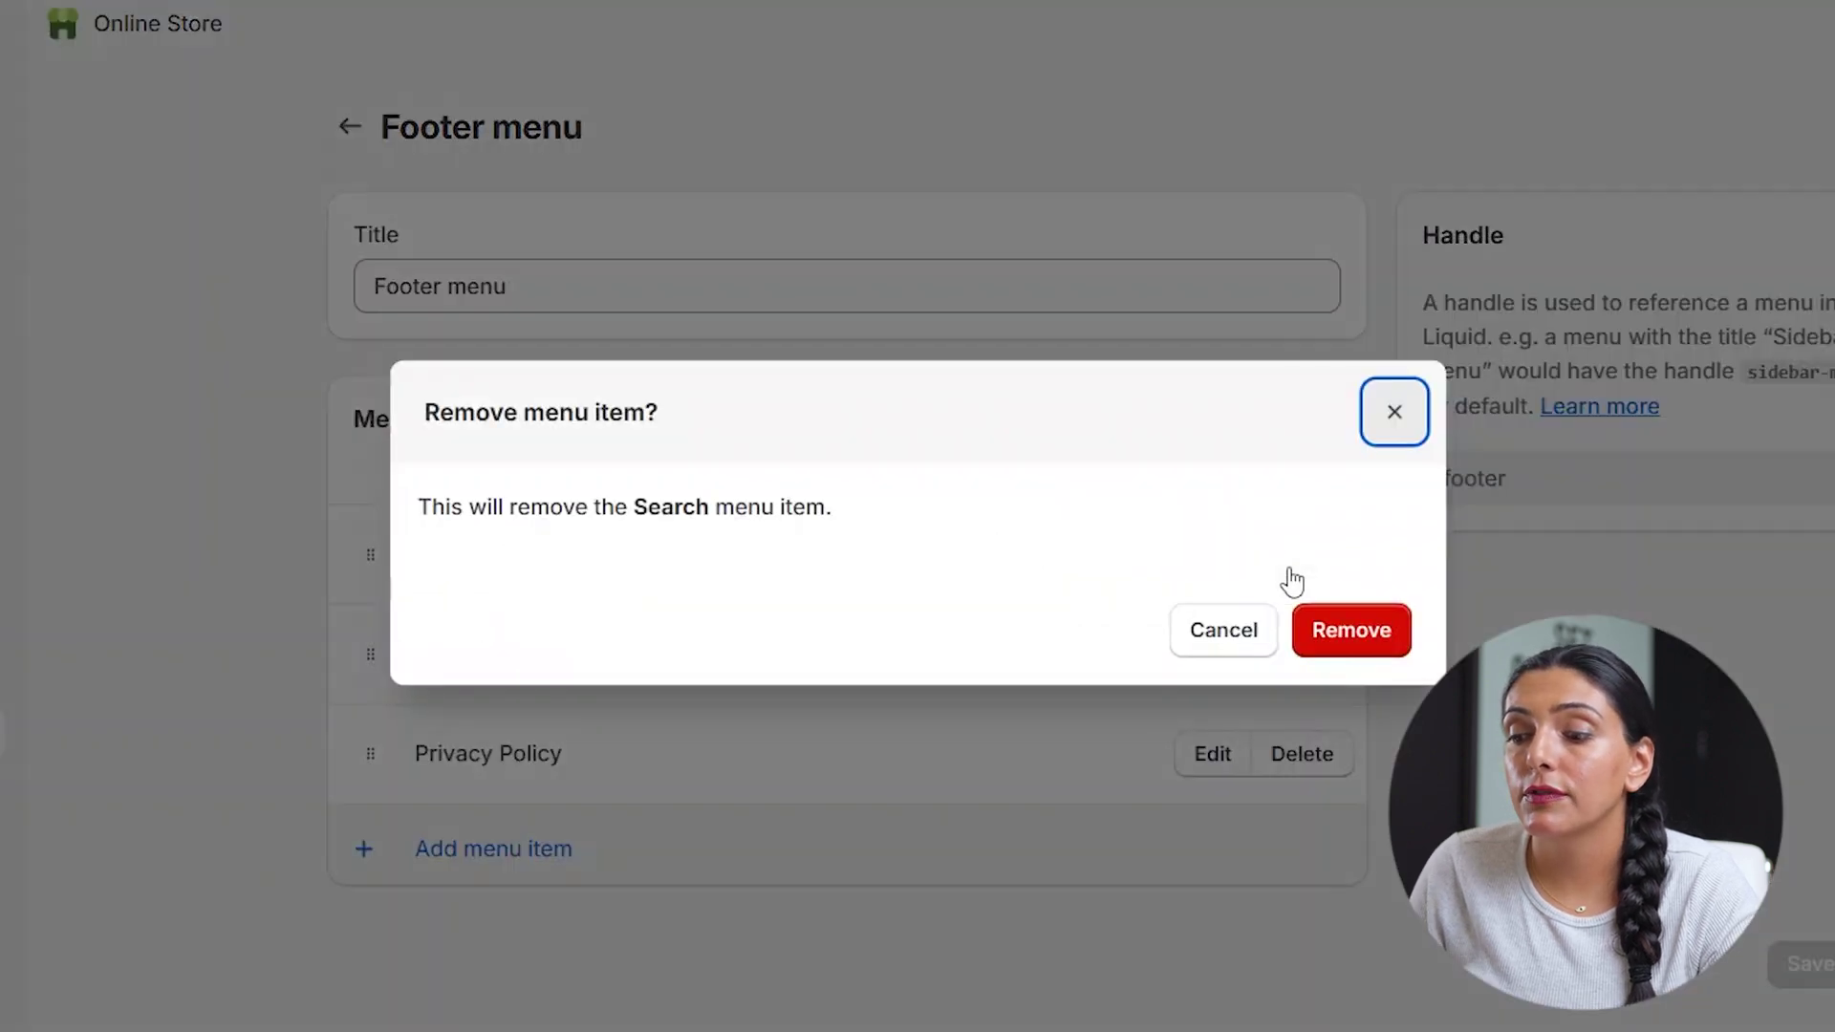
click(1319, 657)
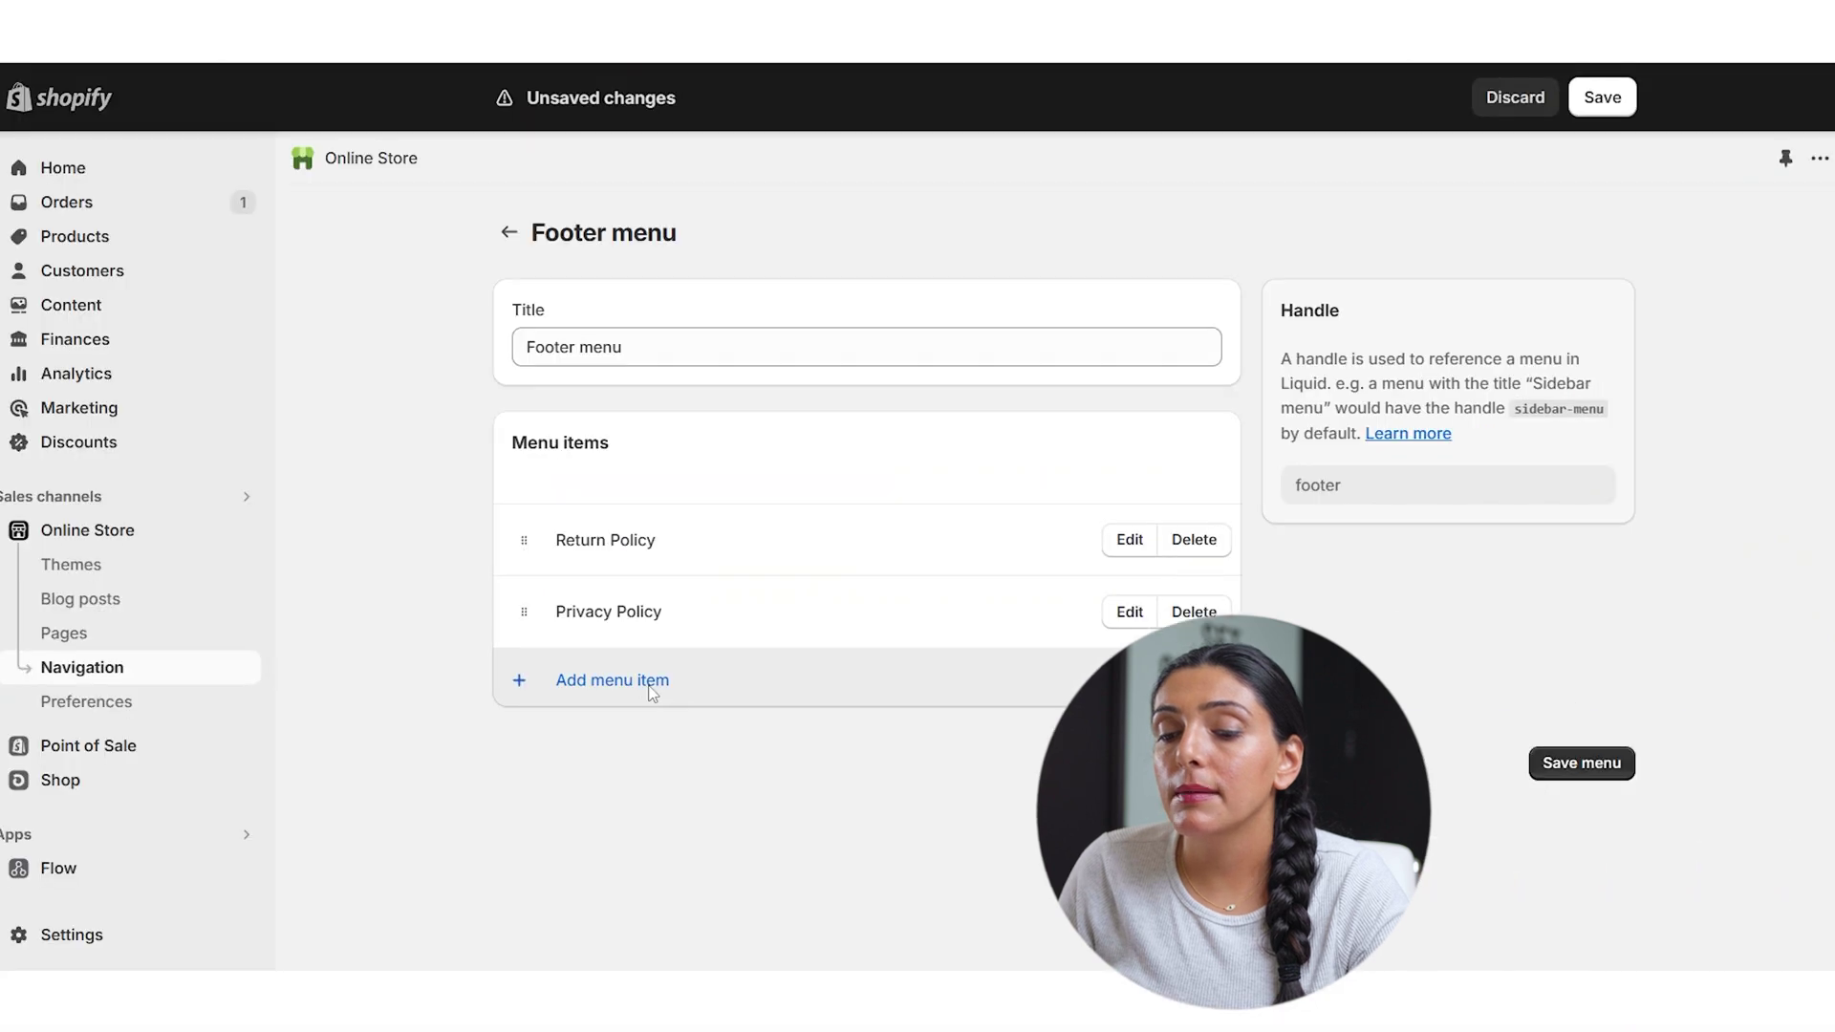
click(798, 736)
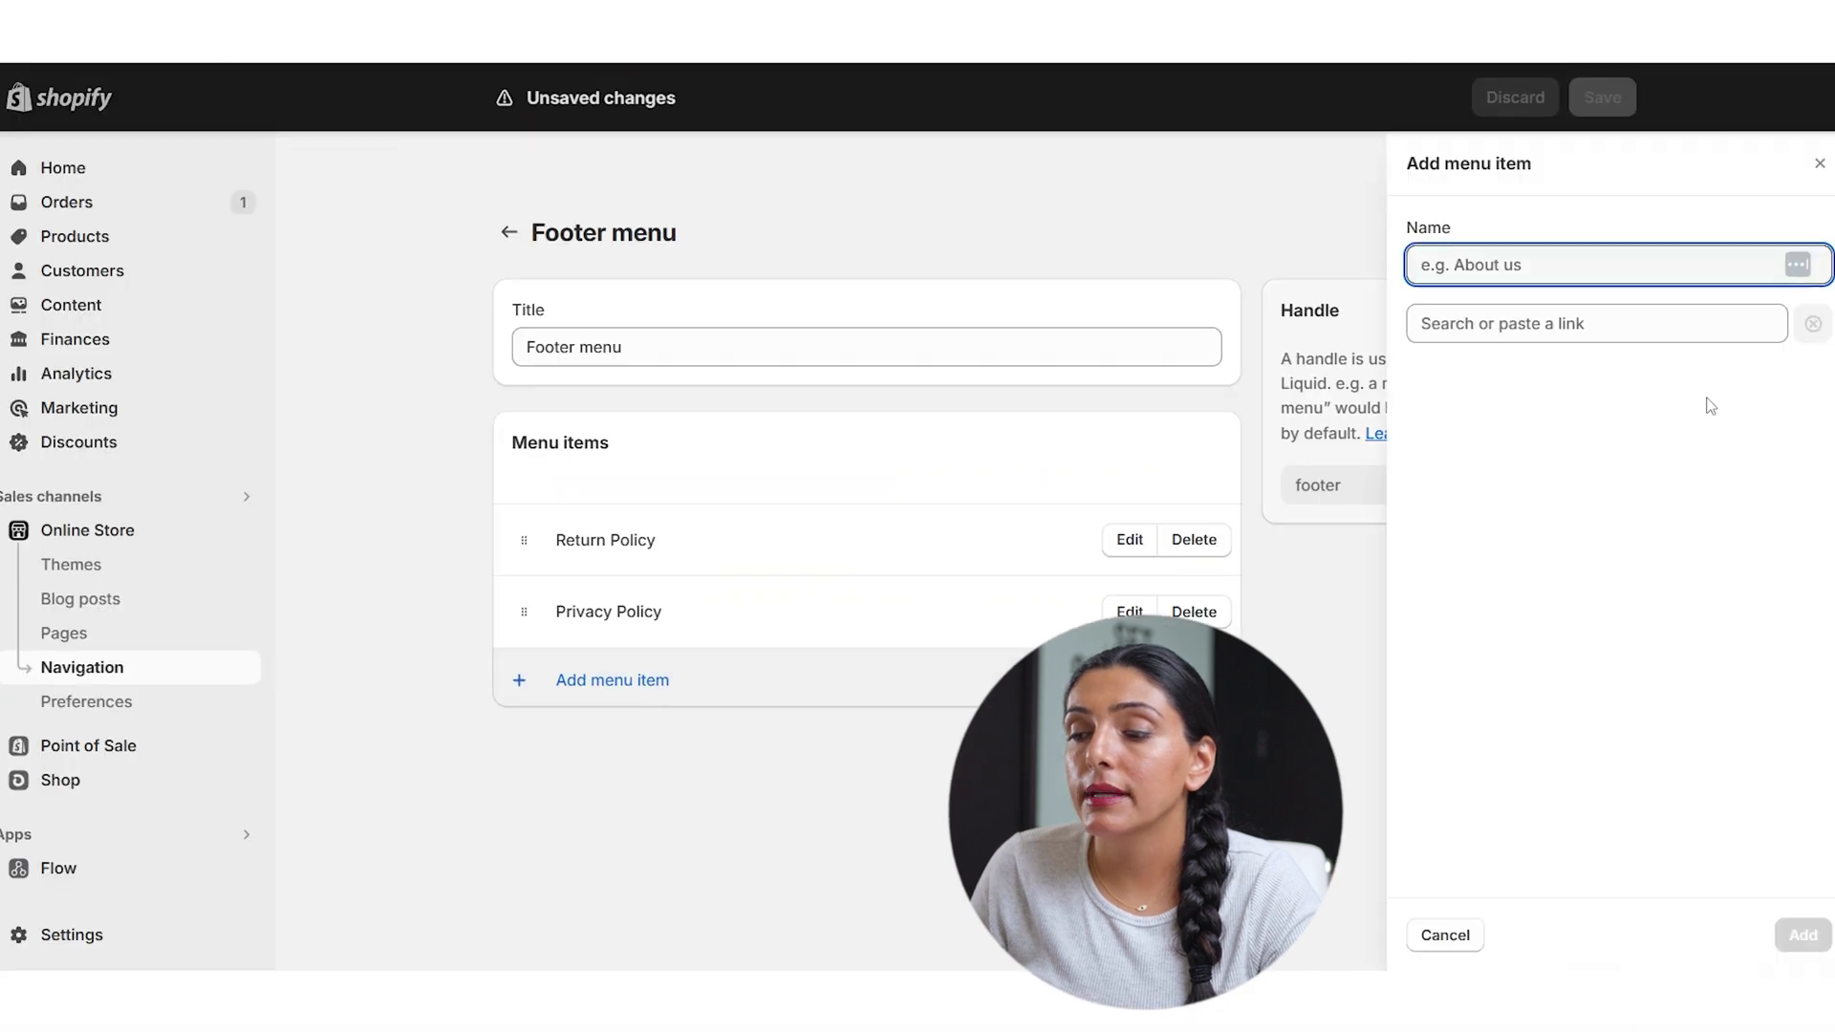
click(1593, 317)
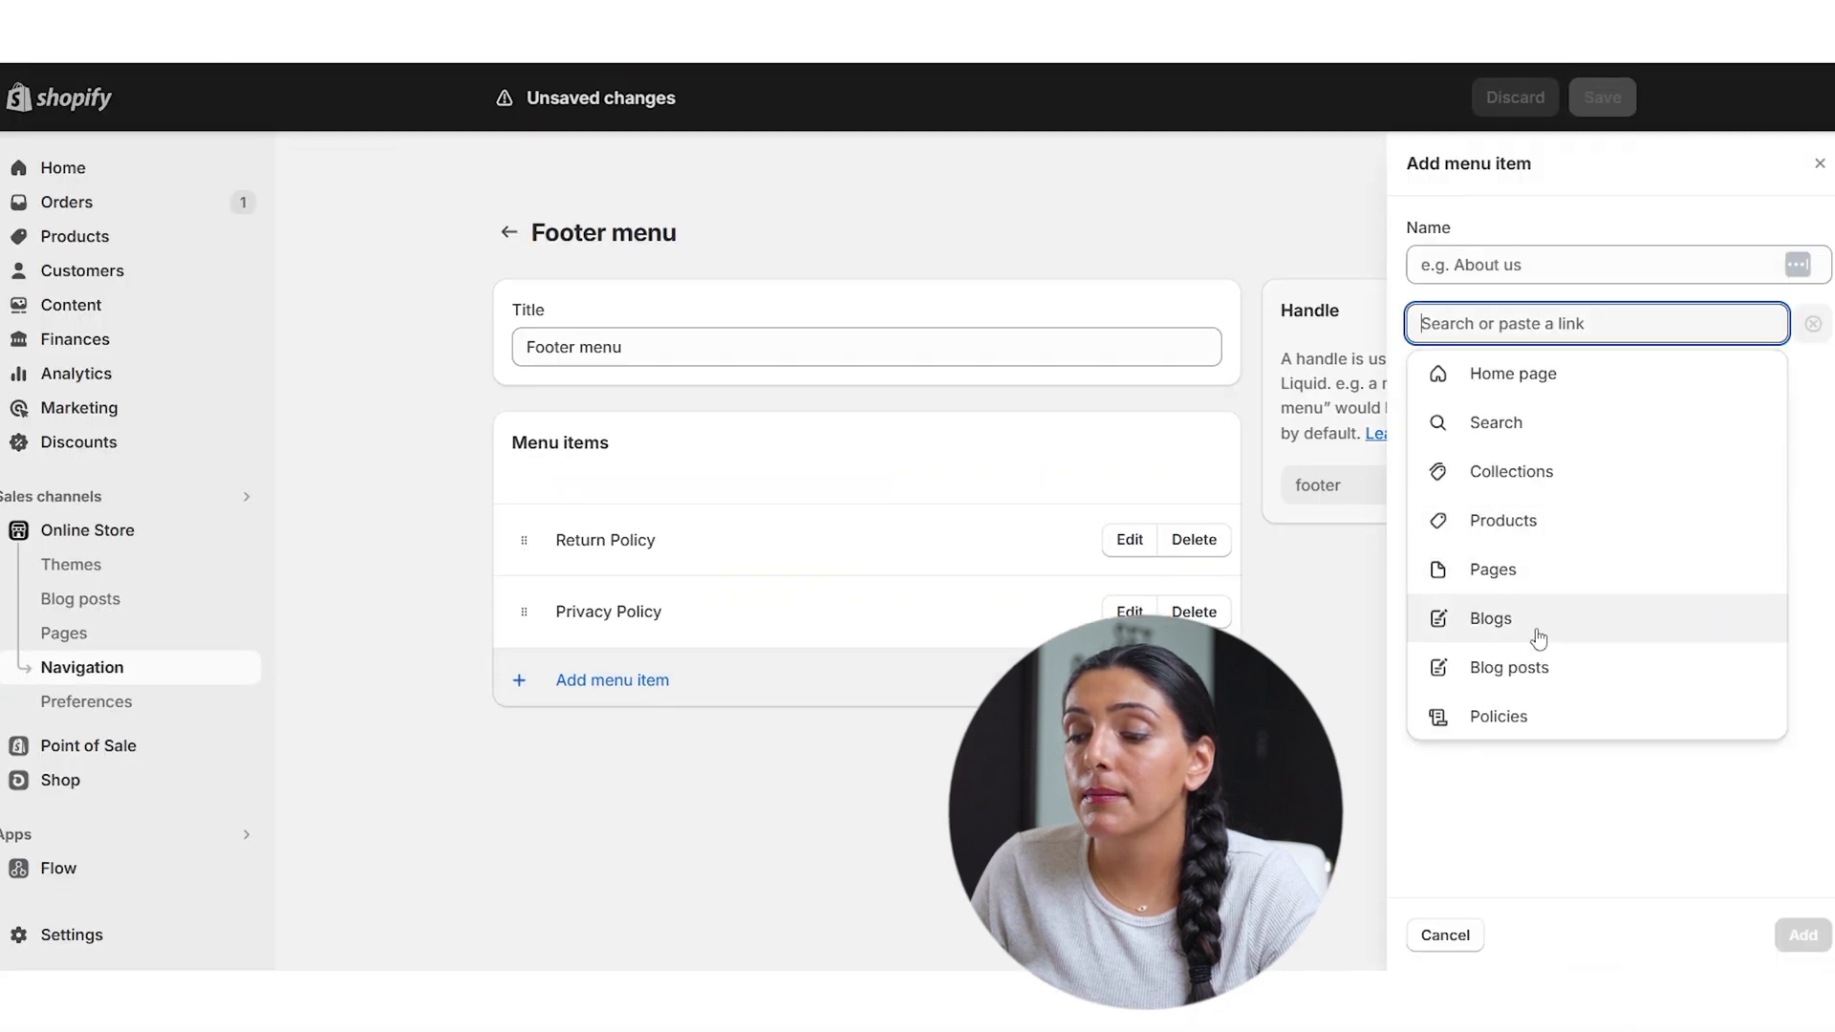
click(1534, 716)
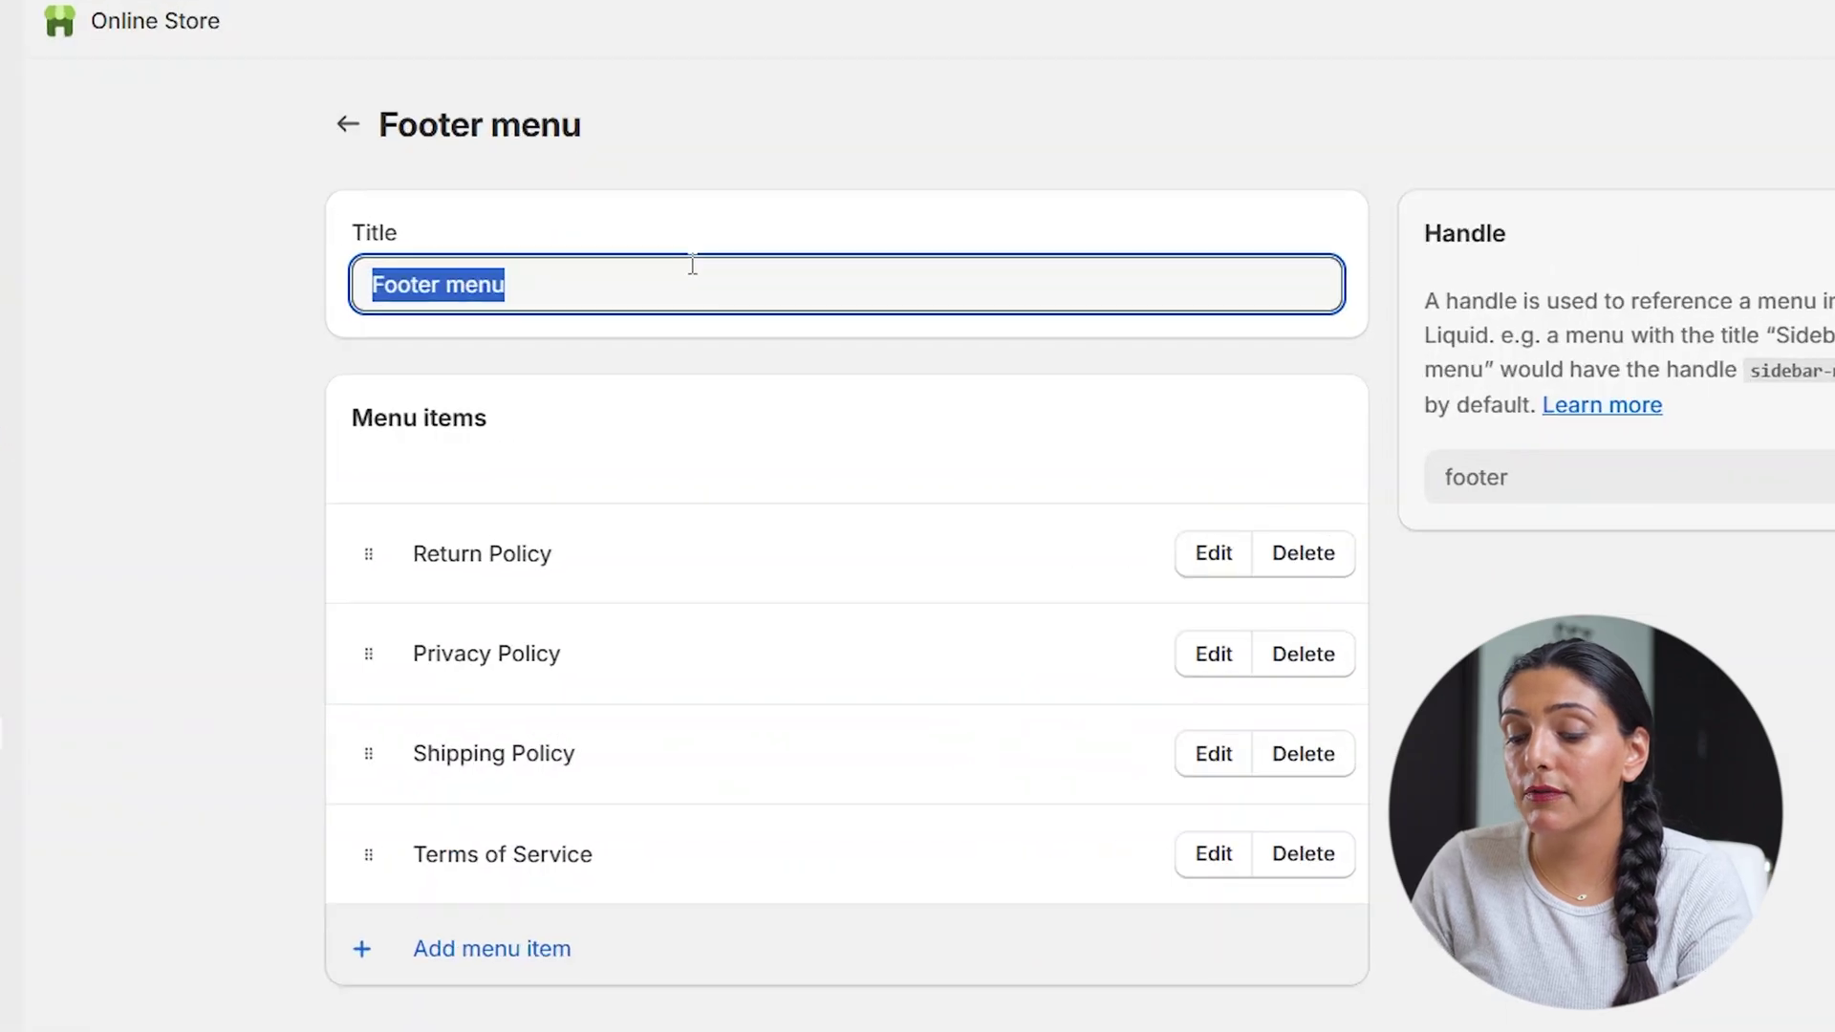
text(Policy Li)
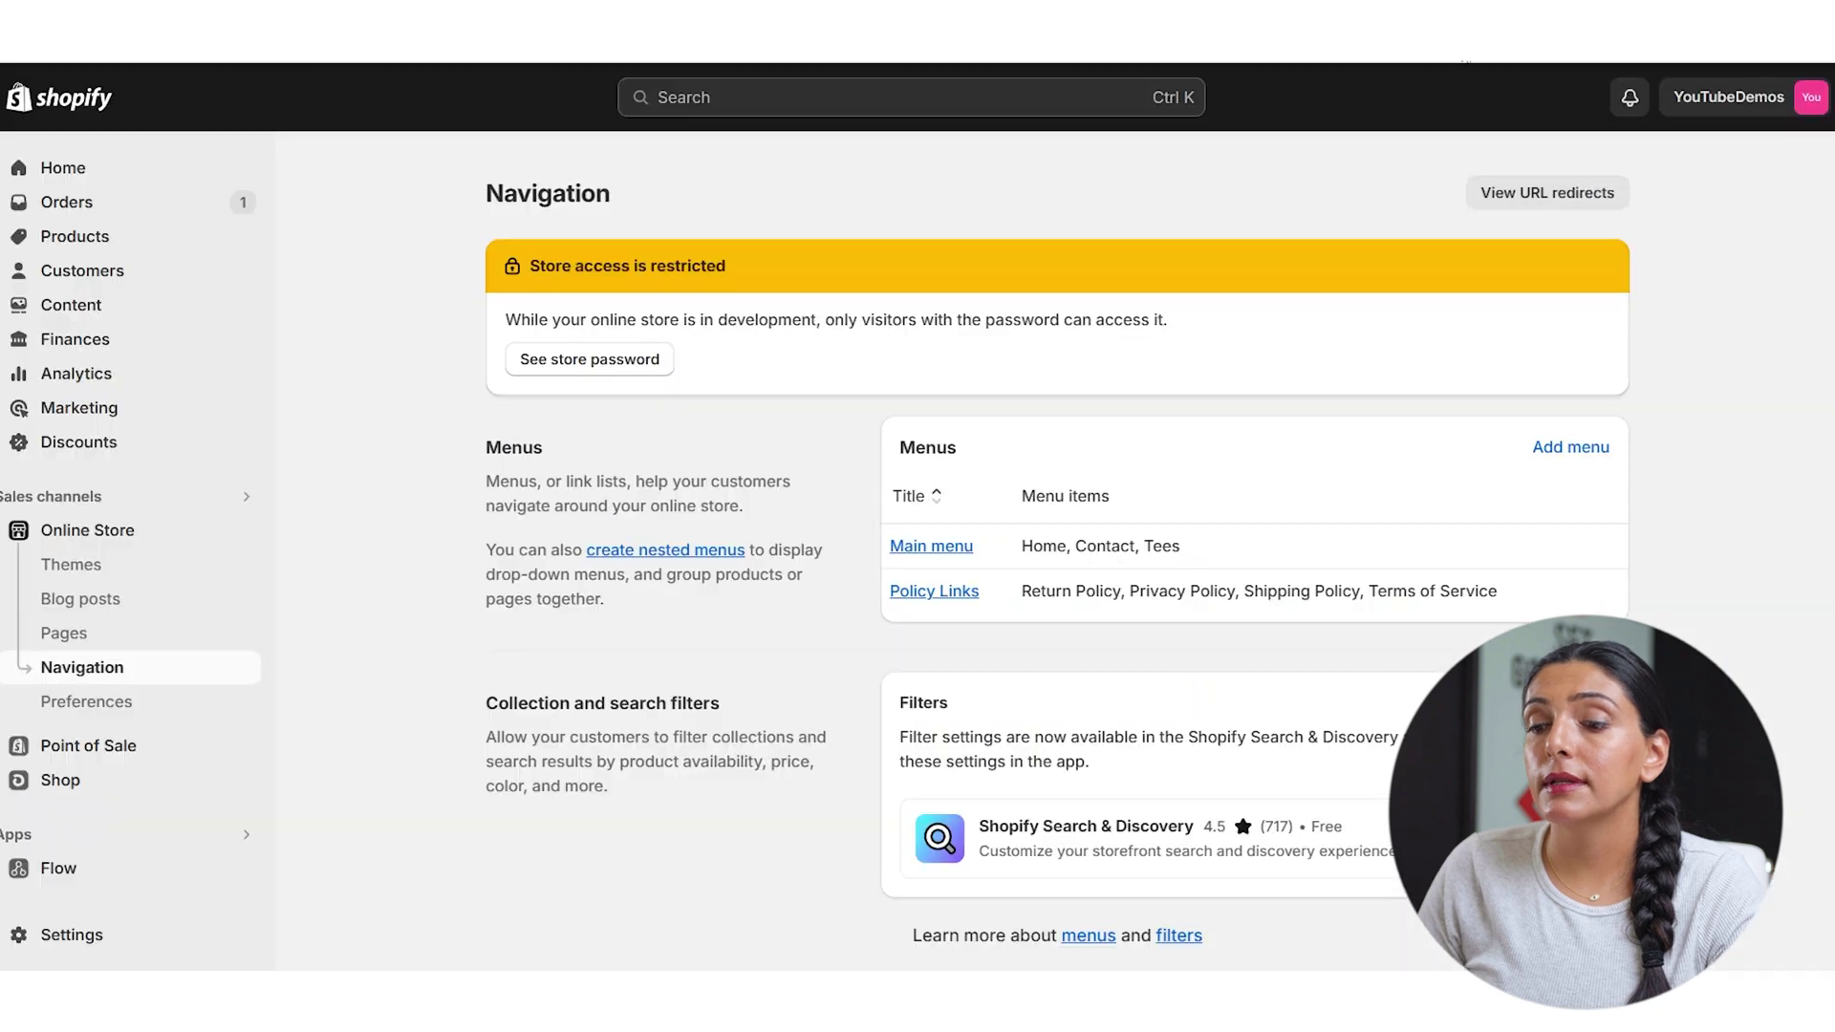
Create and save a Shop menu linking the Mens tees, Tees and Womens tees collections.
click(1572, 445)
click(924, 353)
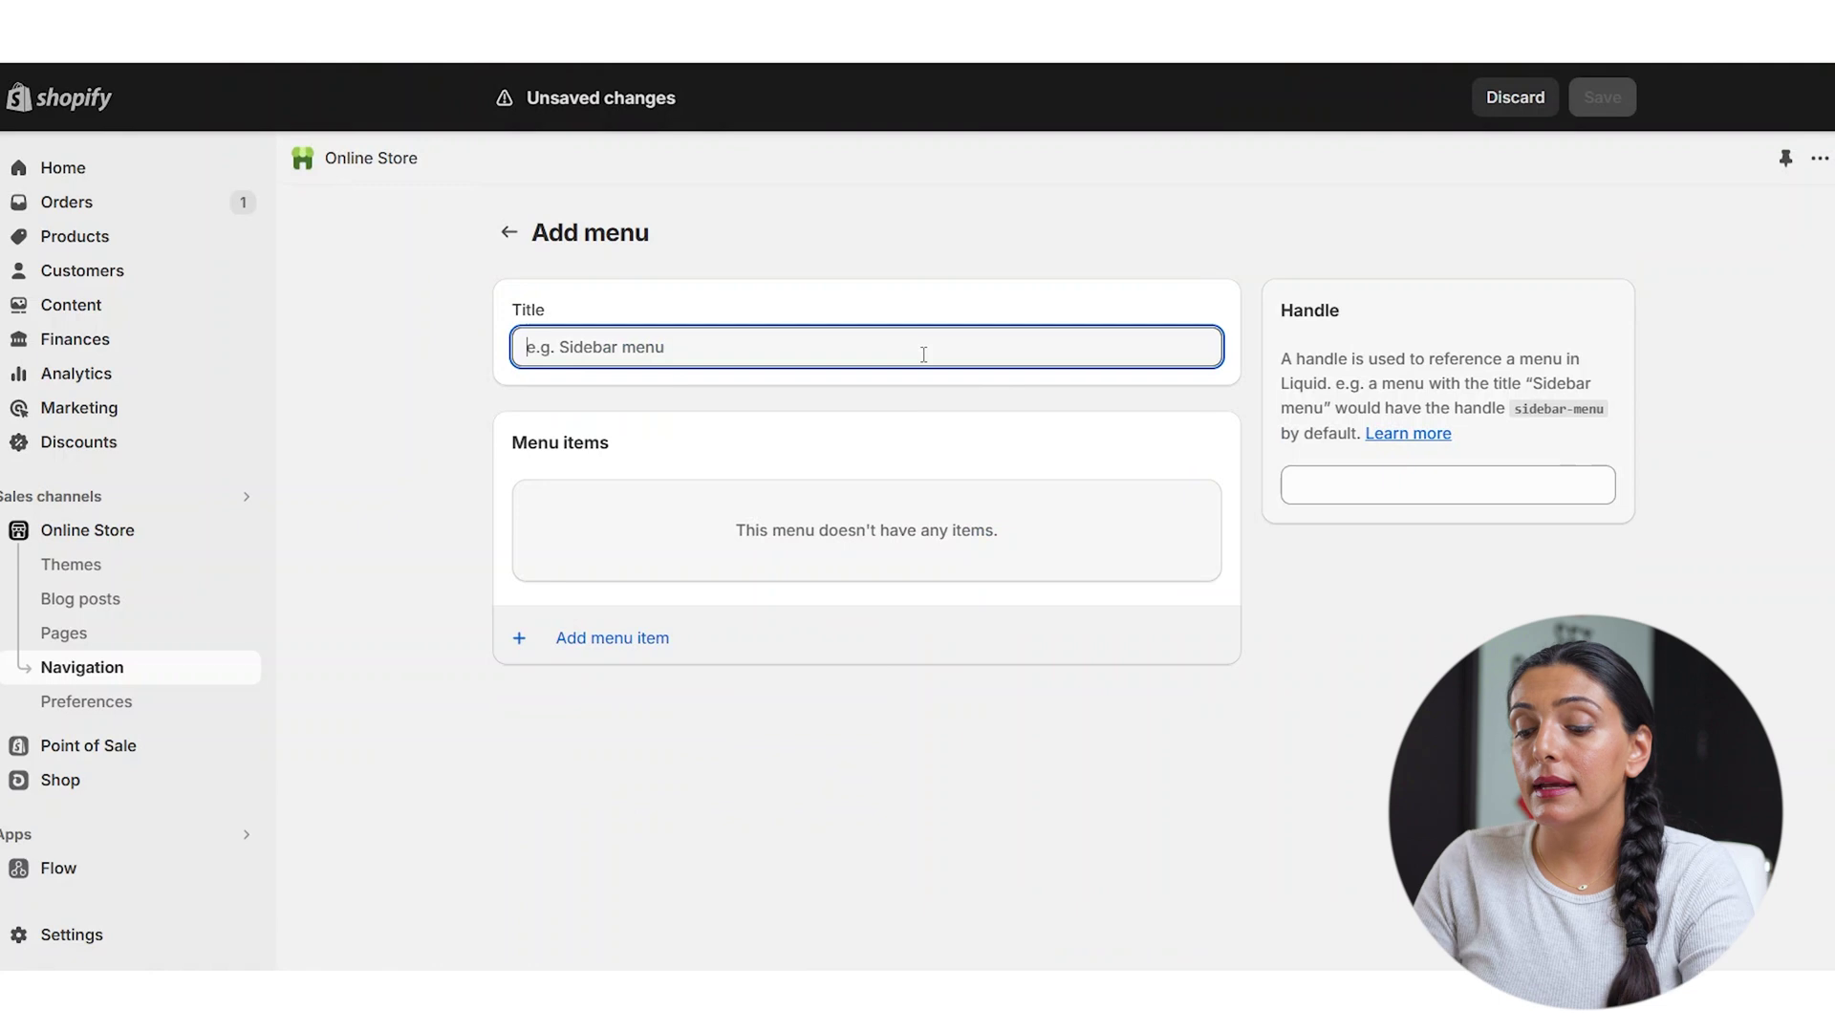
text(Shop)
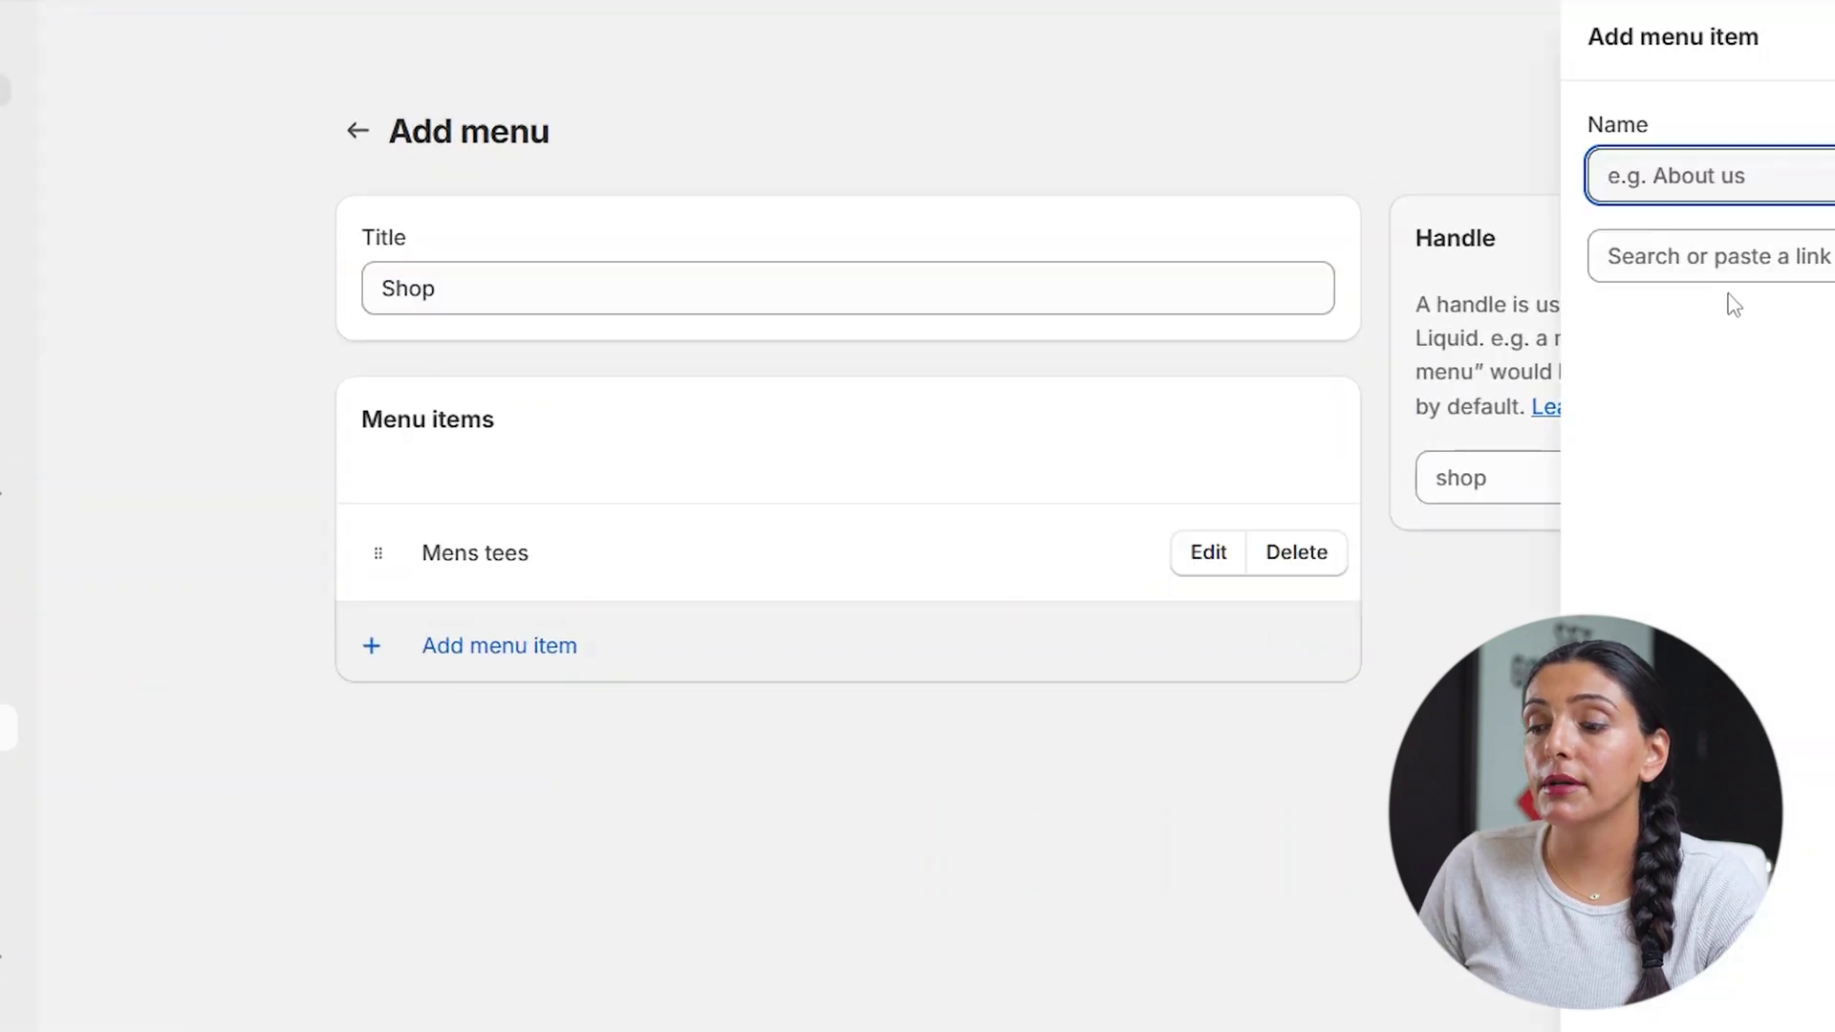
click(1720, 267)
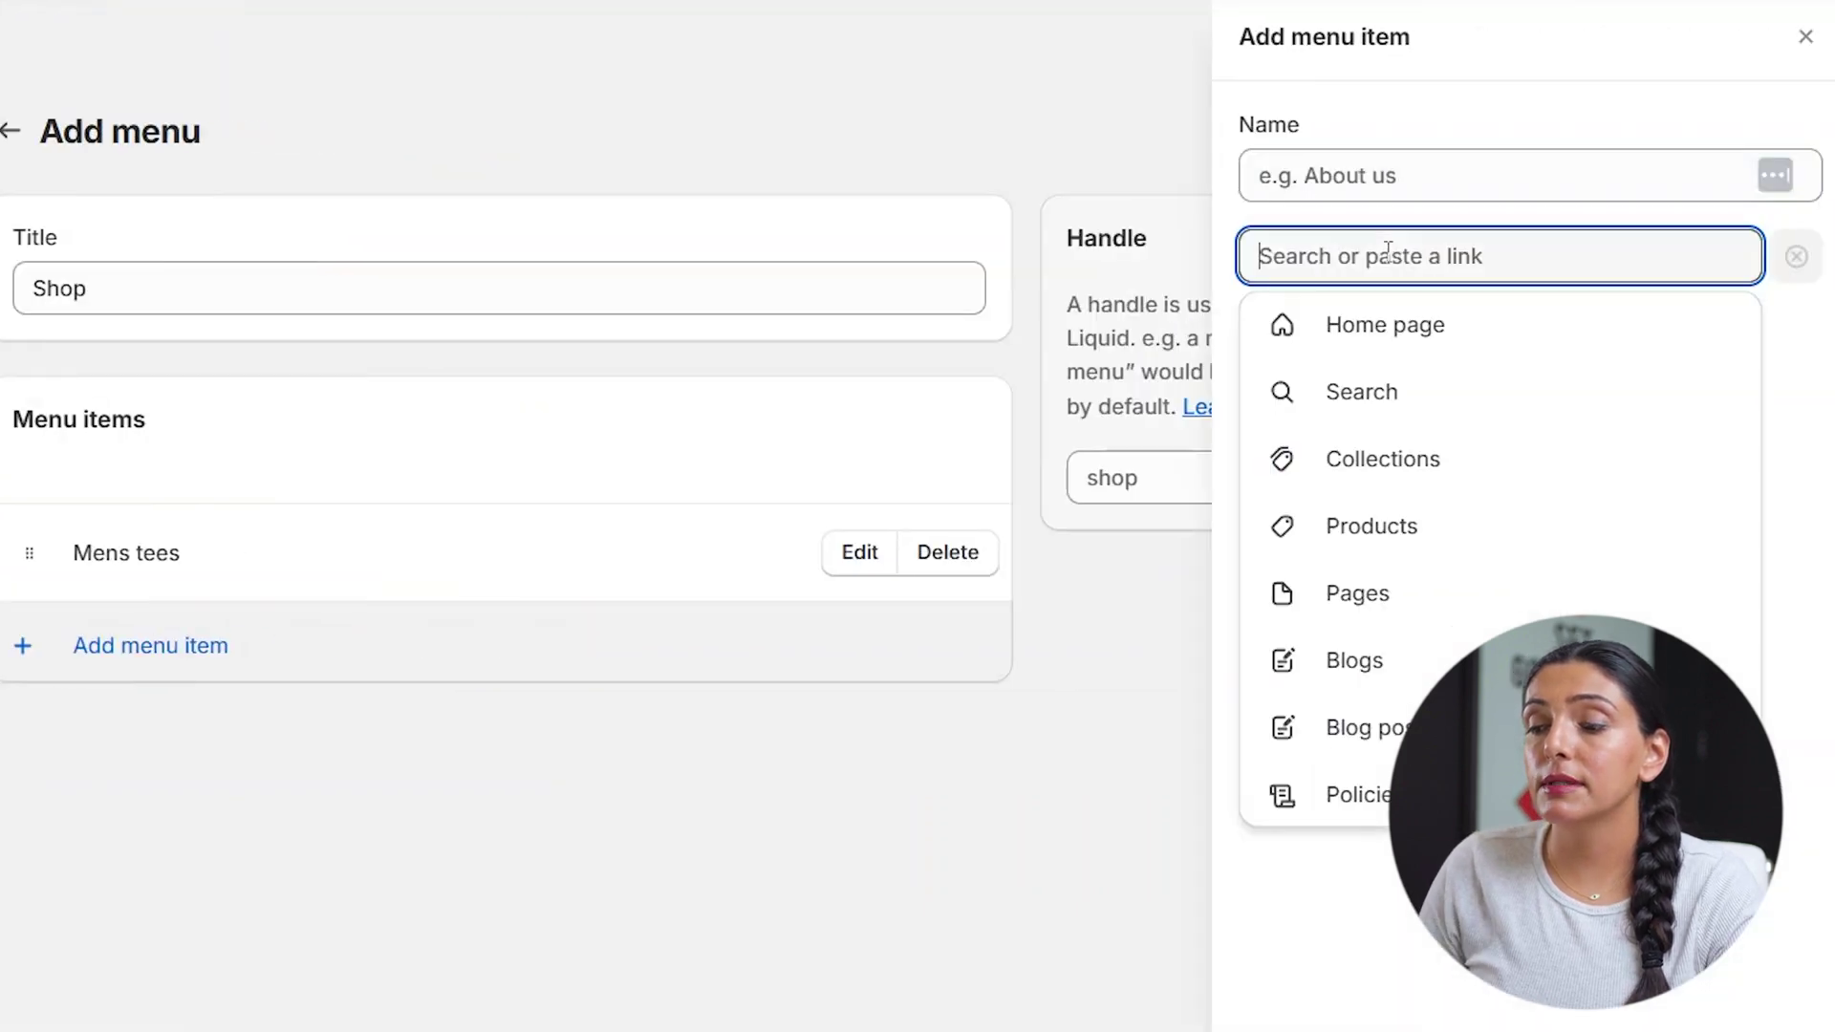
click(1382, 495)
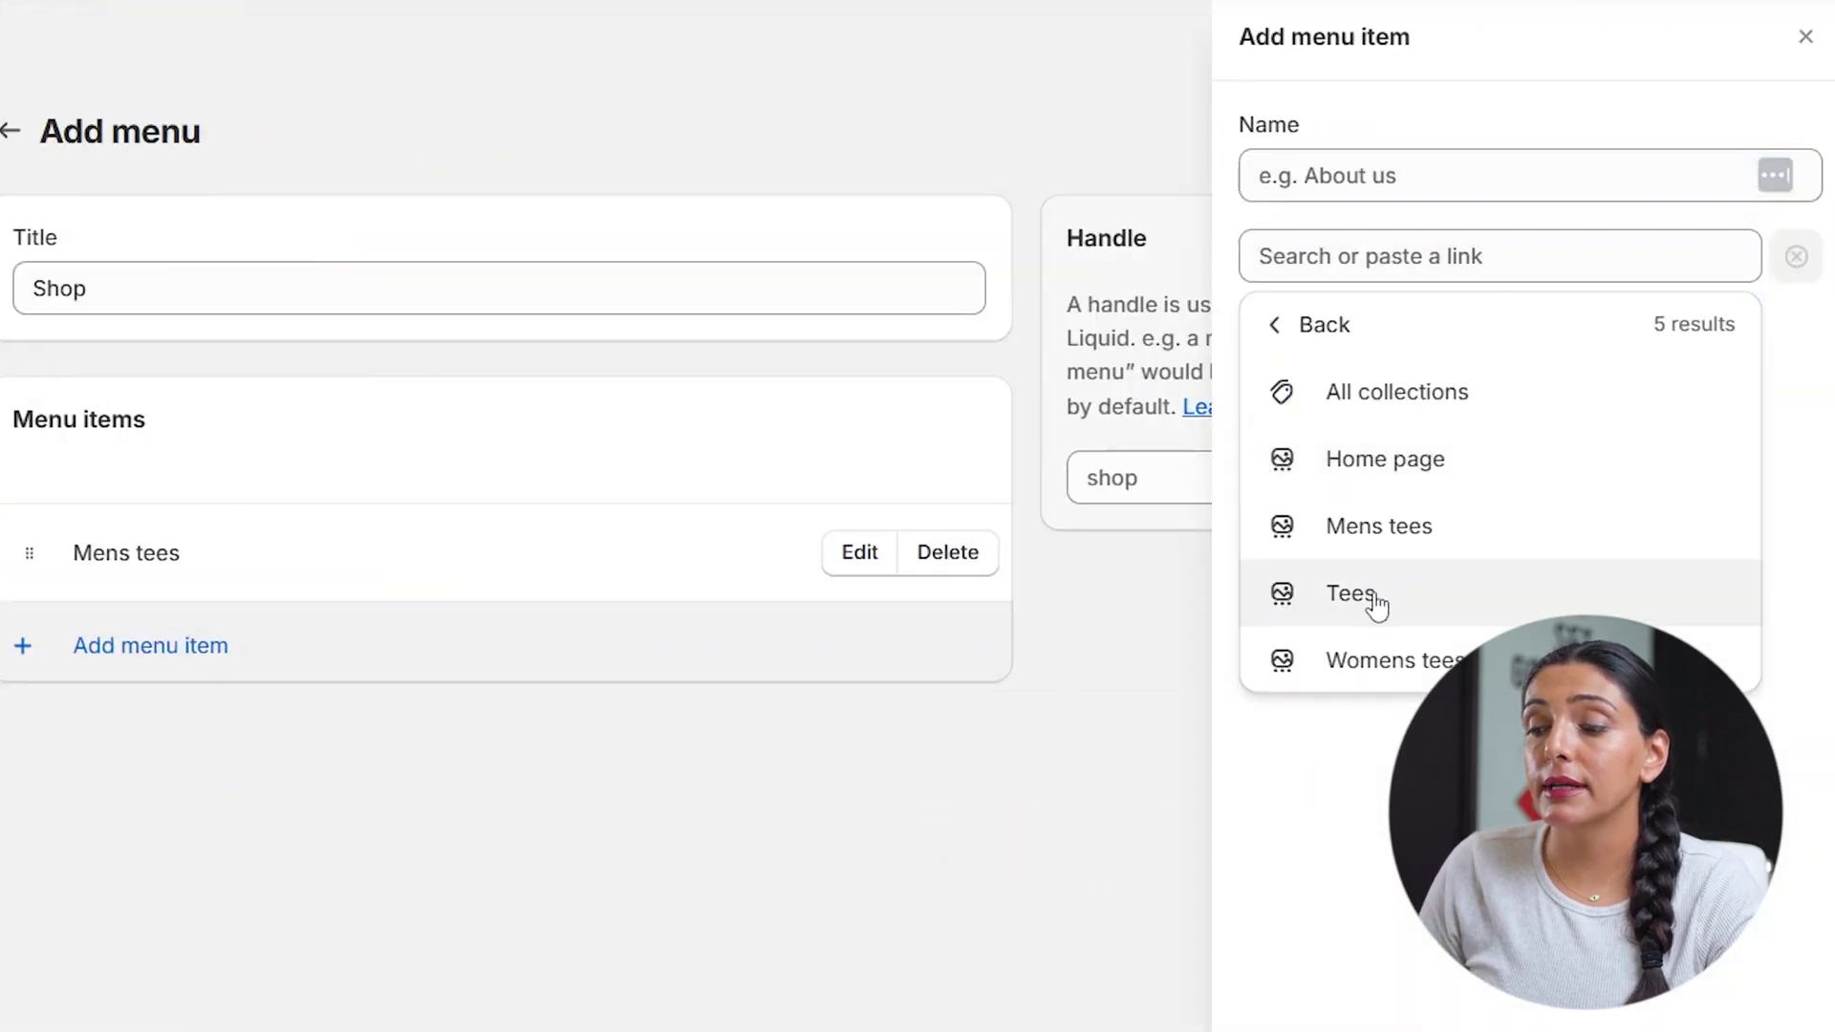
click(1372, 604)
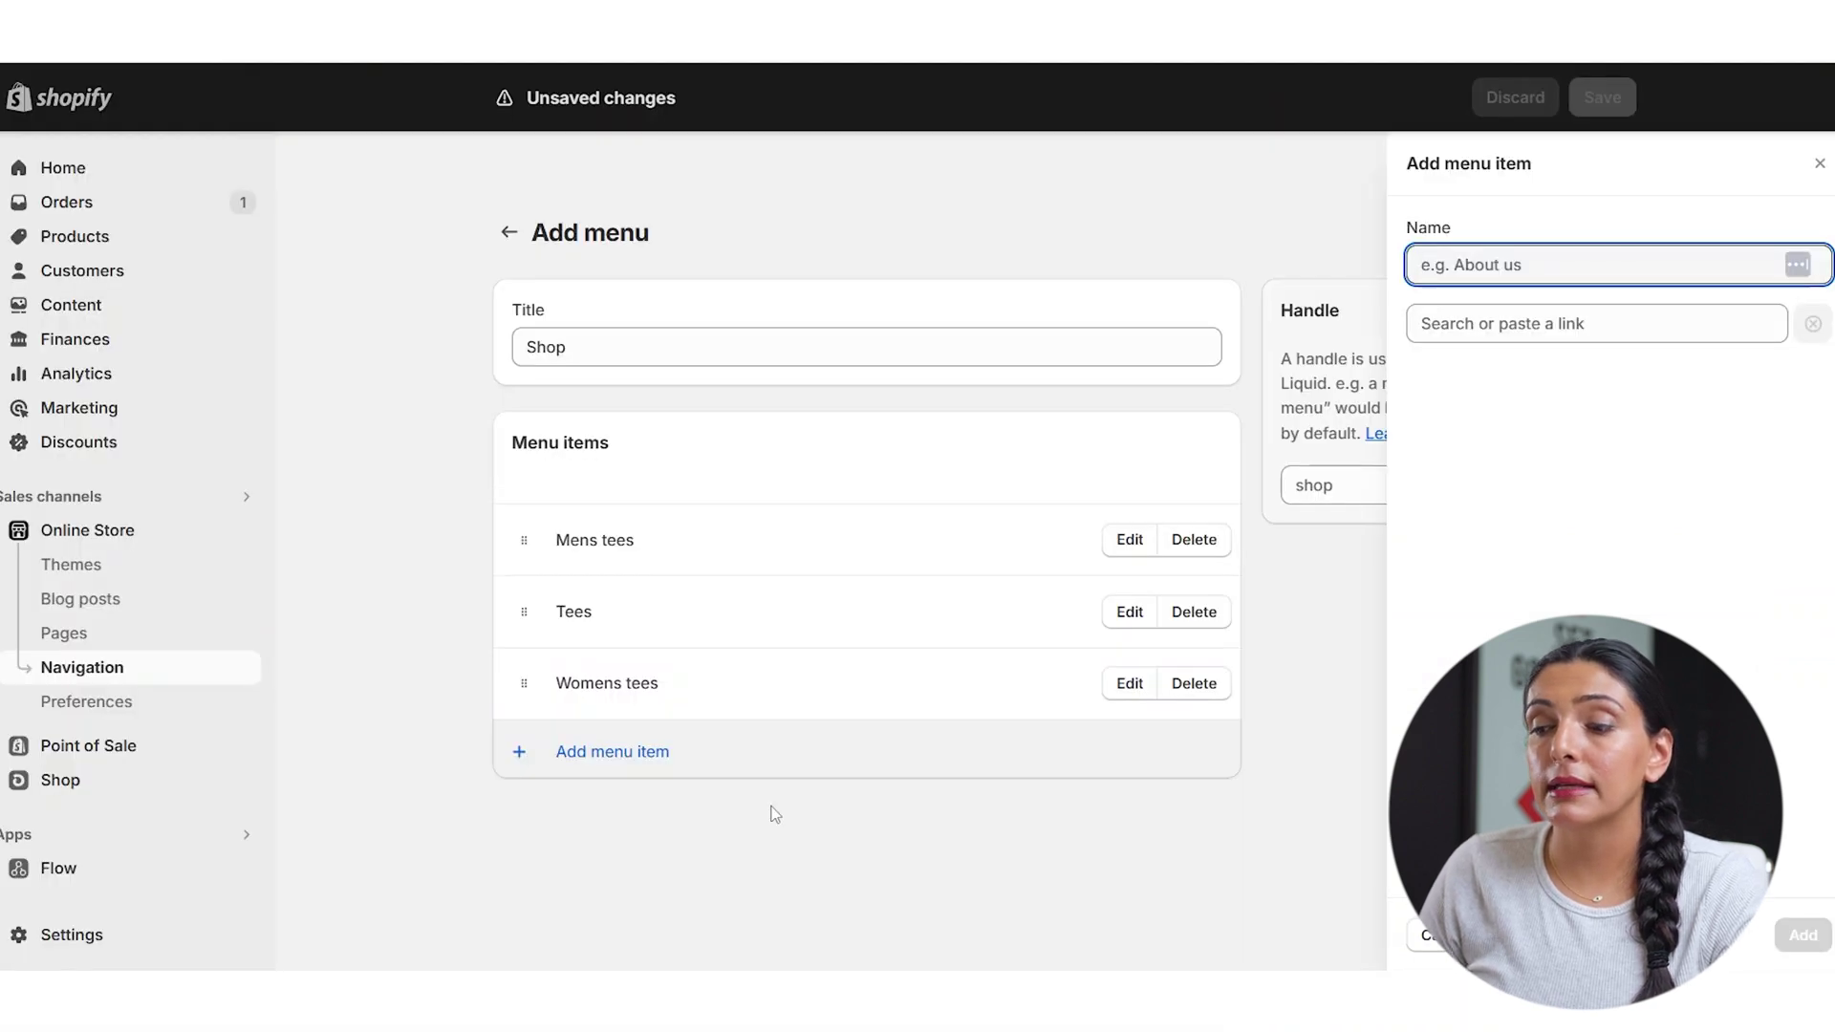
click(774, 813)
click(1596, 99)
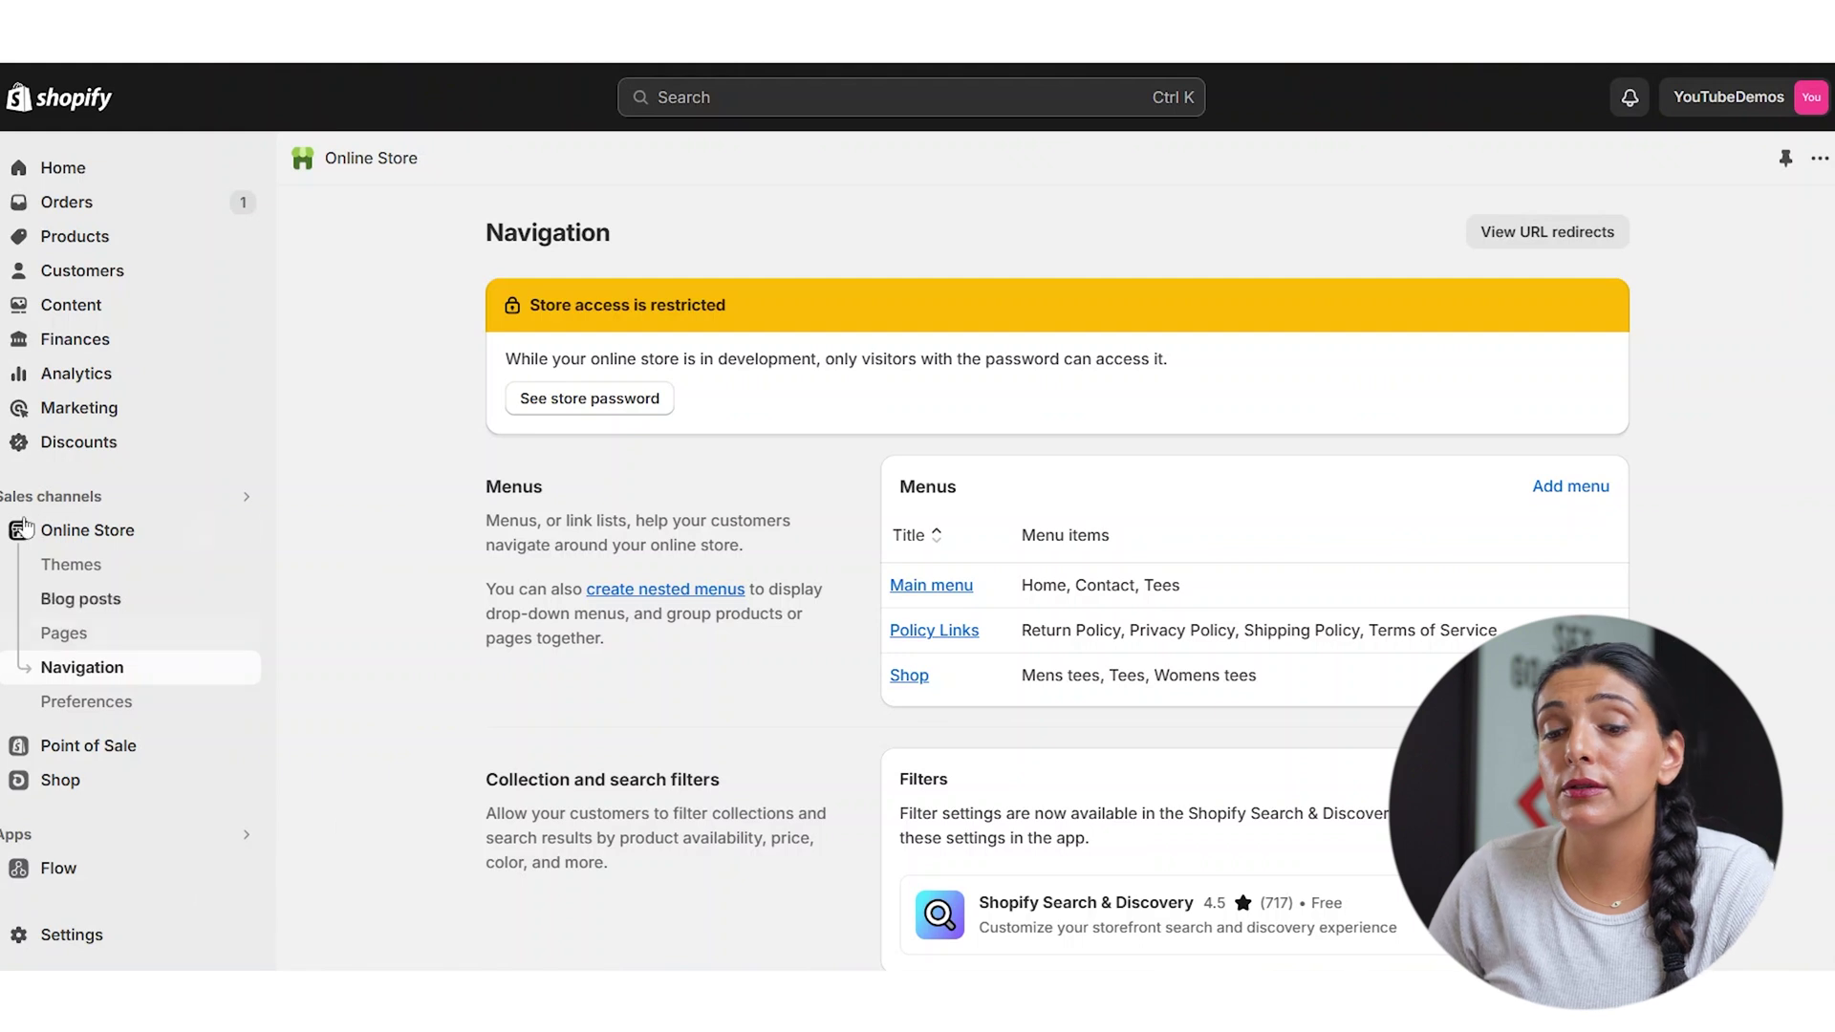
Open the Dawn theme in the theme editor and expand its Footer section.
click(38, 529)
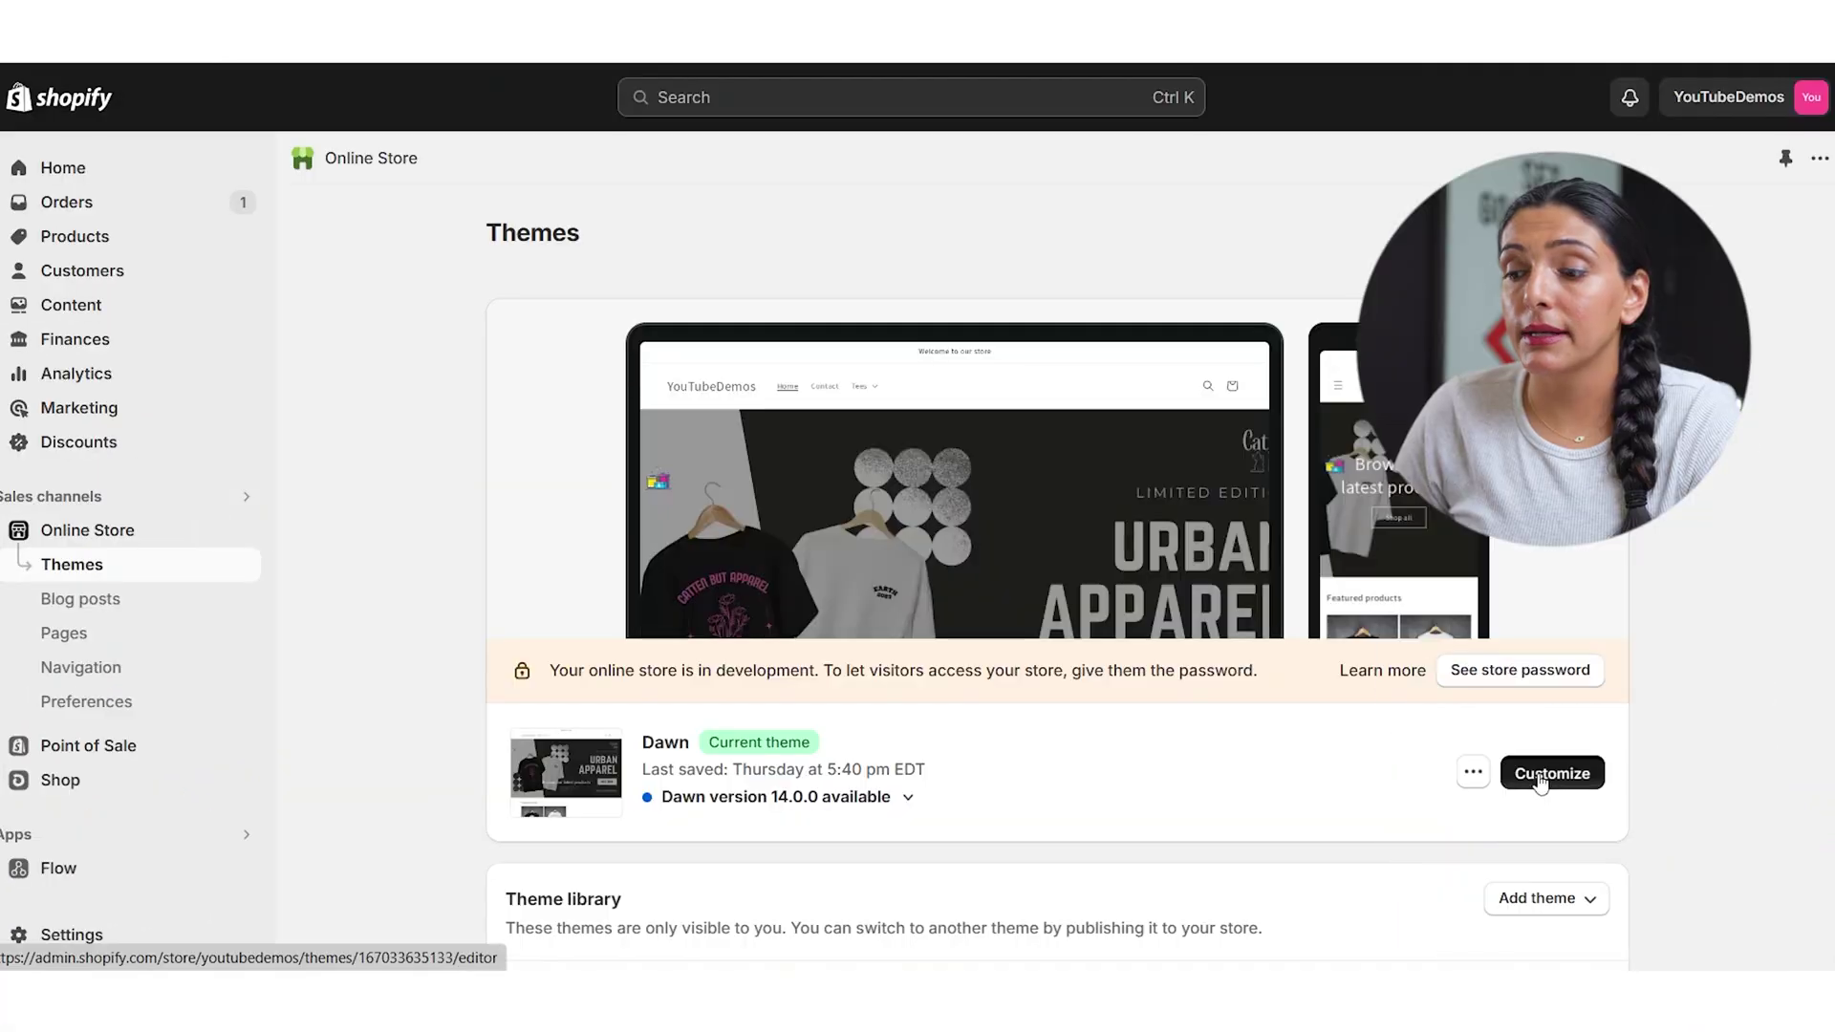
click(1543, 768)
scroll(1805, 573, down, 15)
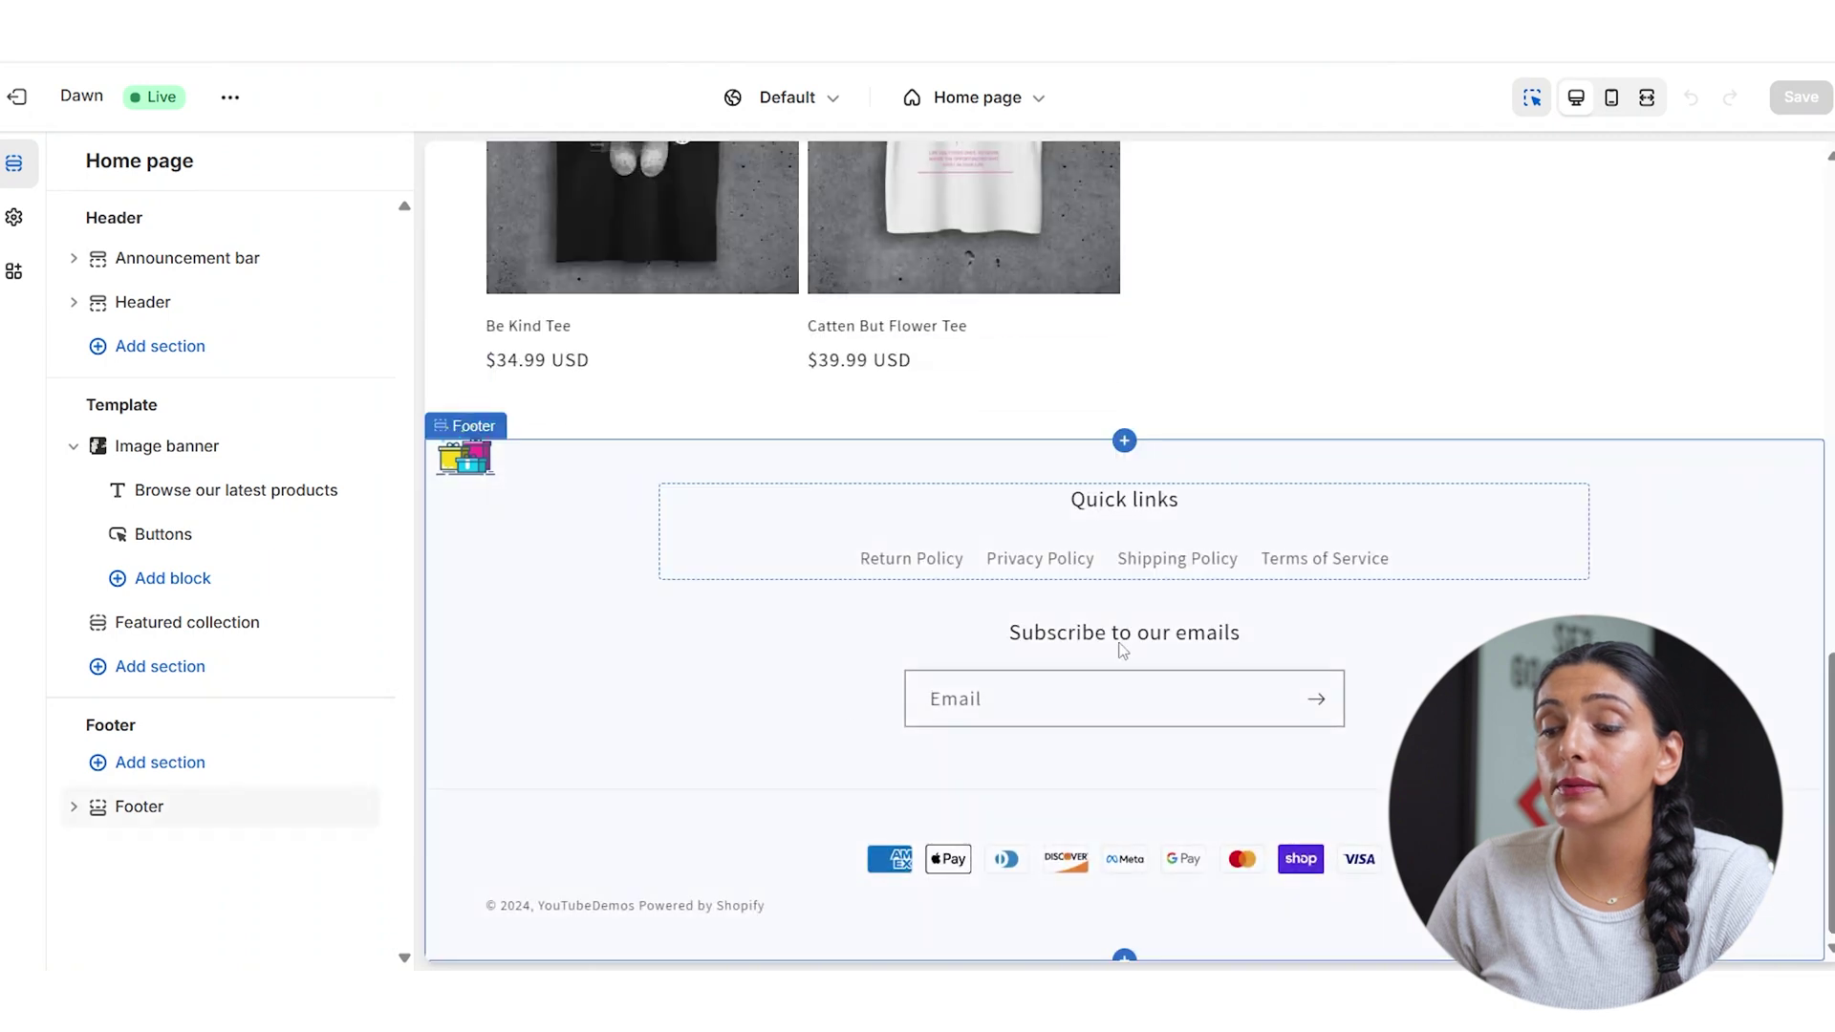
click(144, 807)
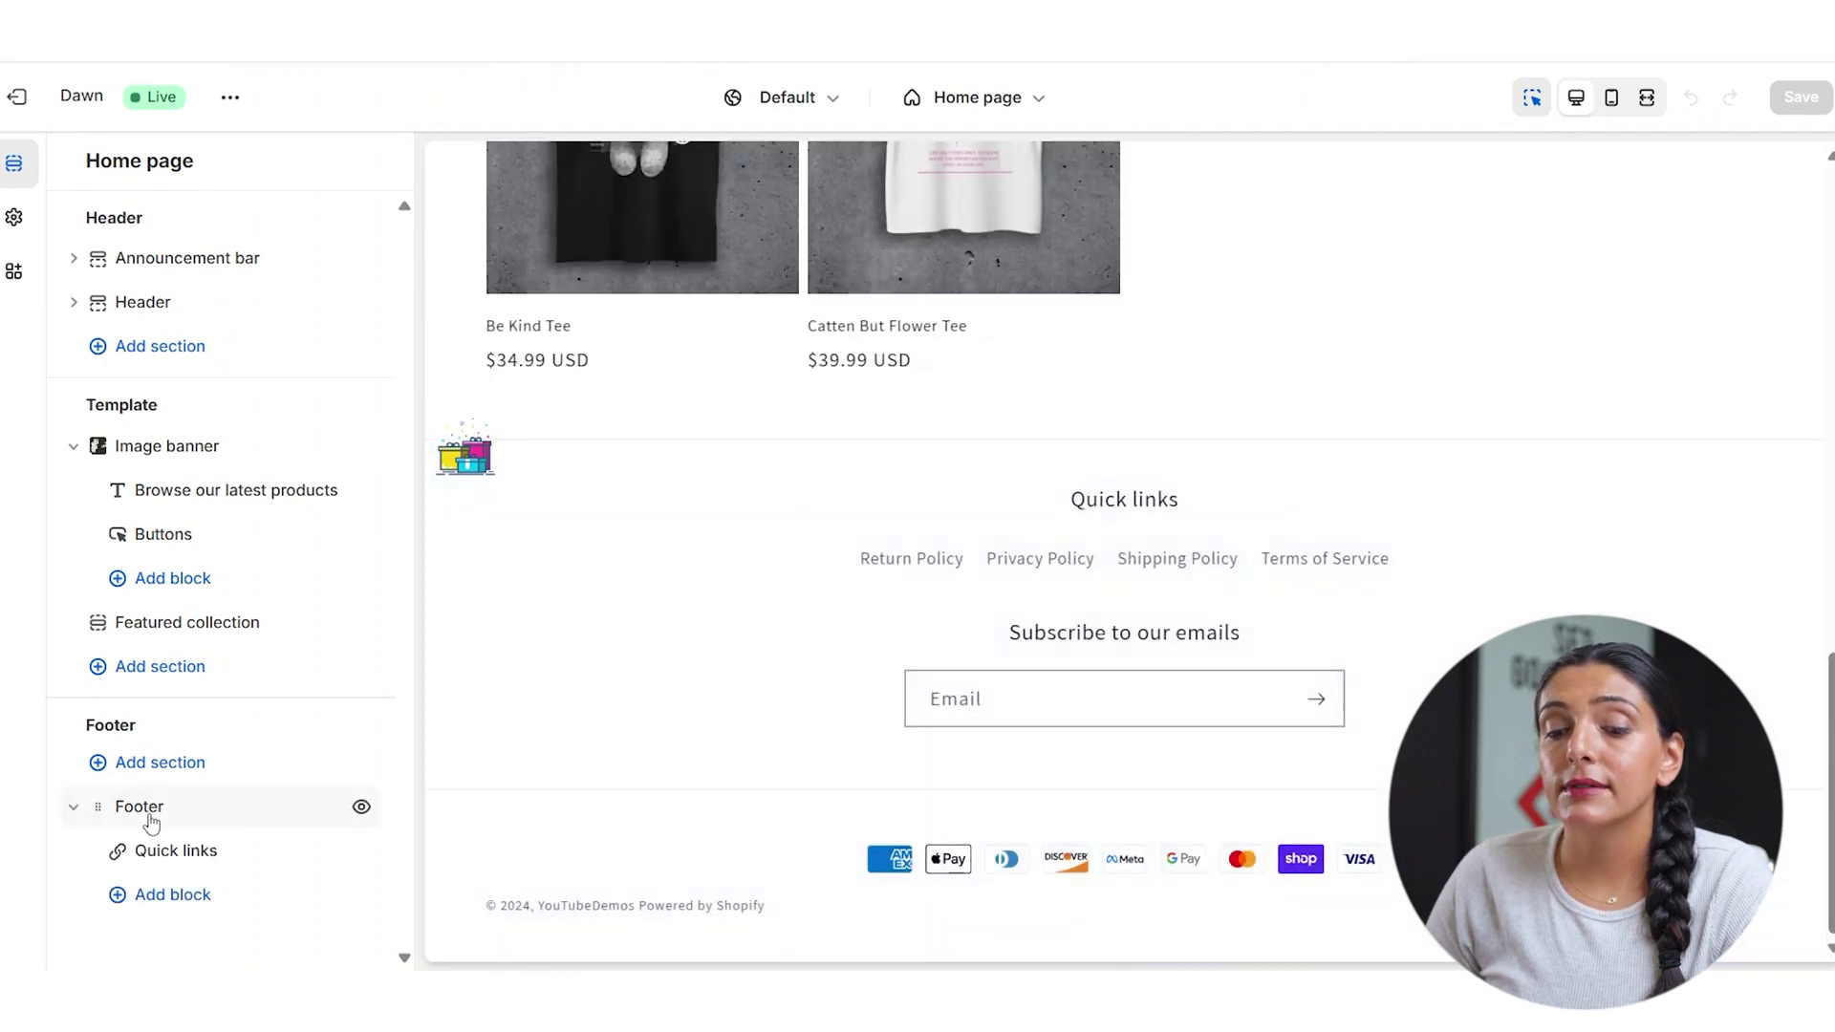
click(73, 809)
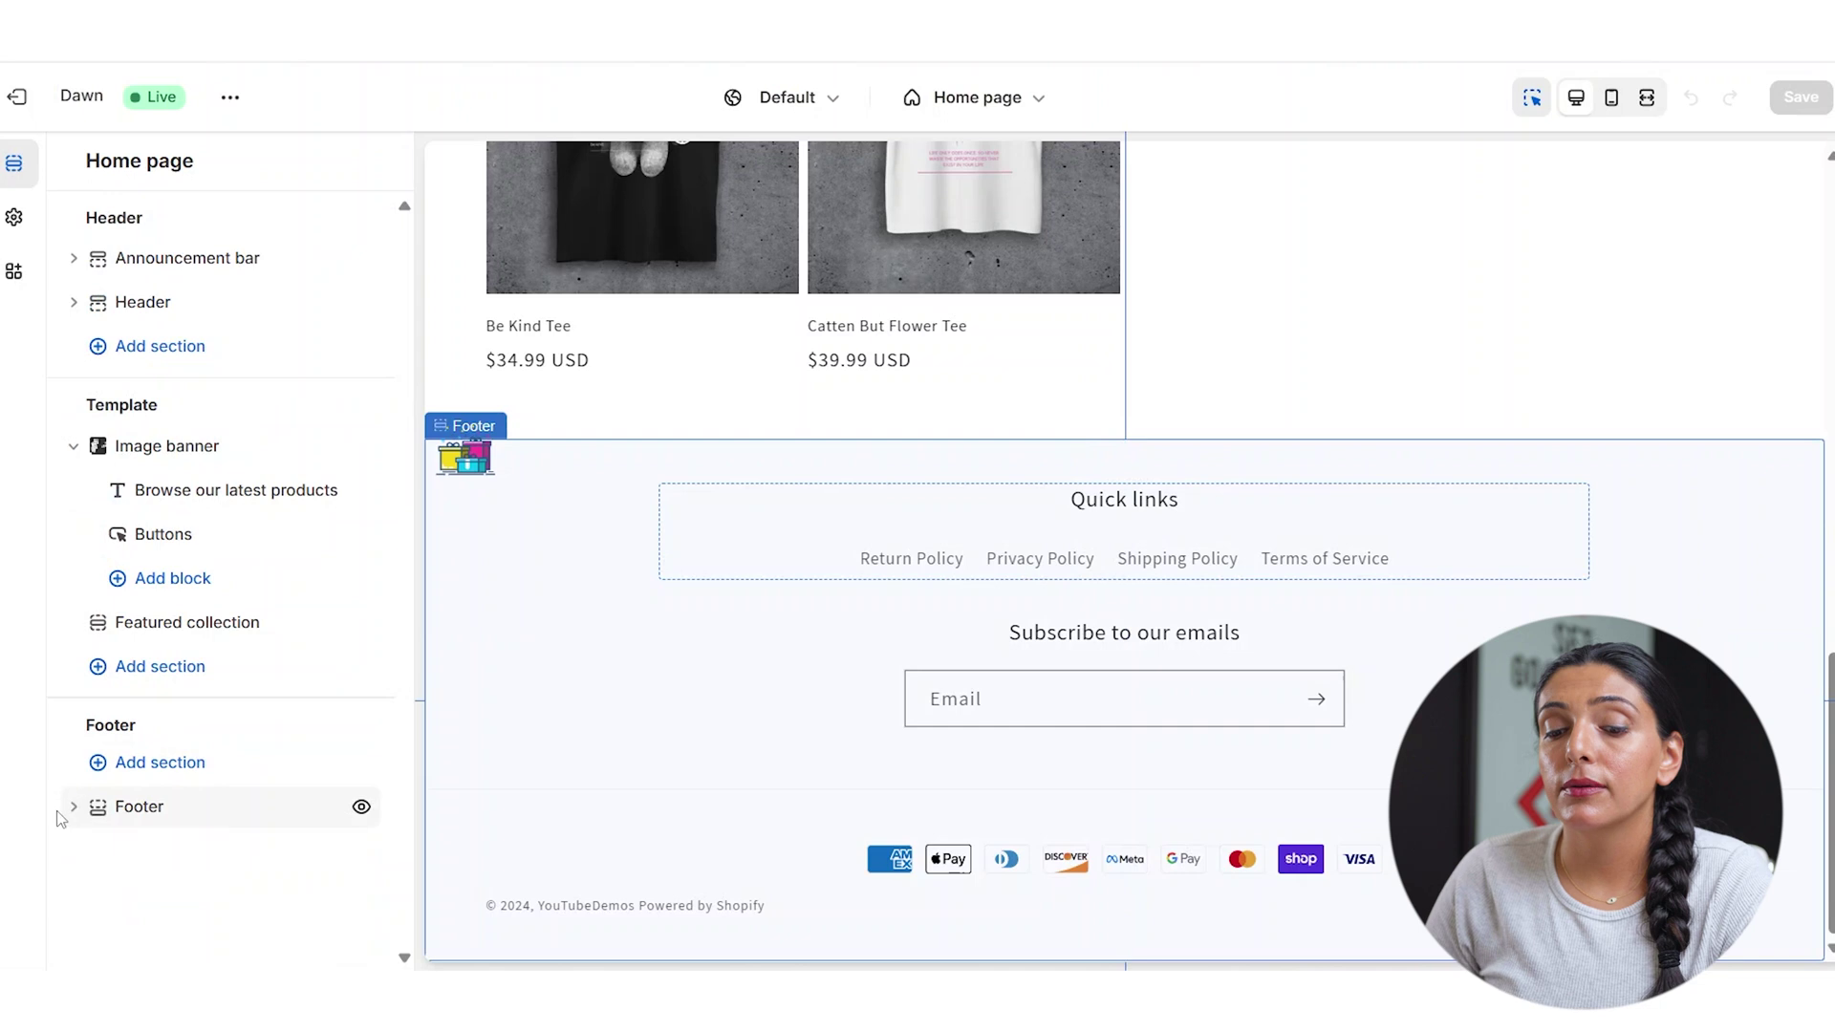
click(74, 806)
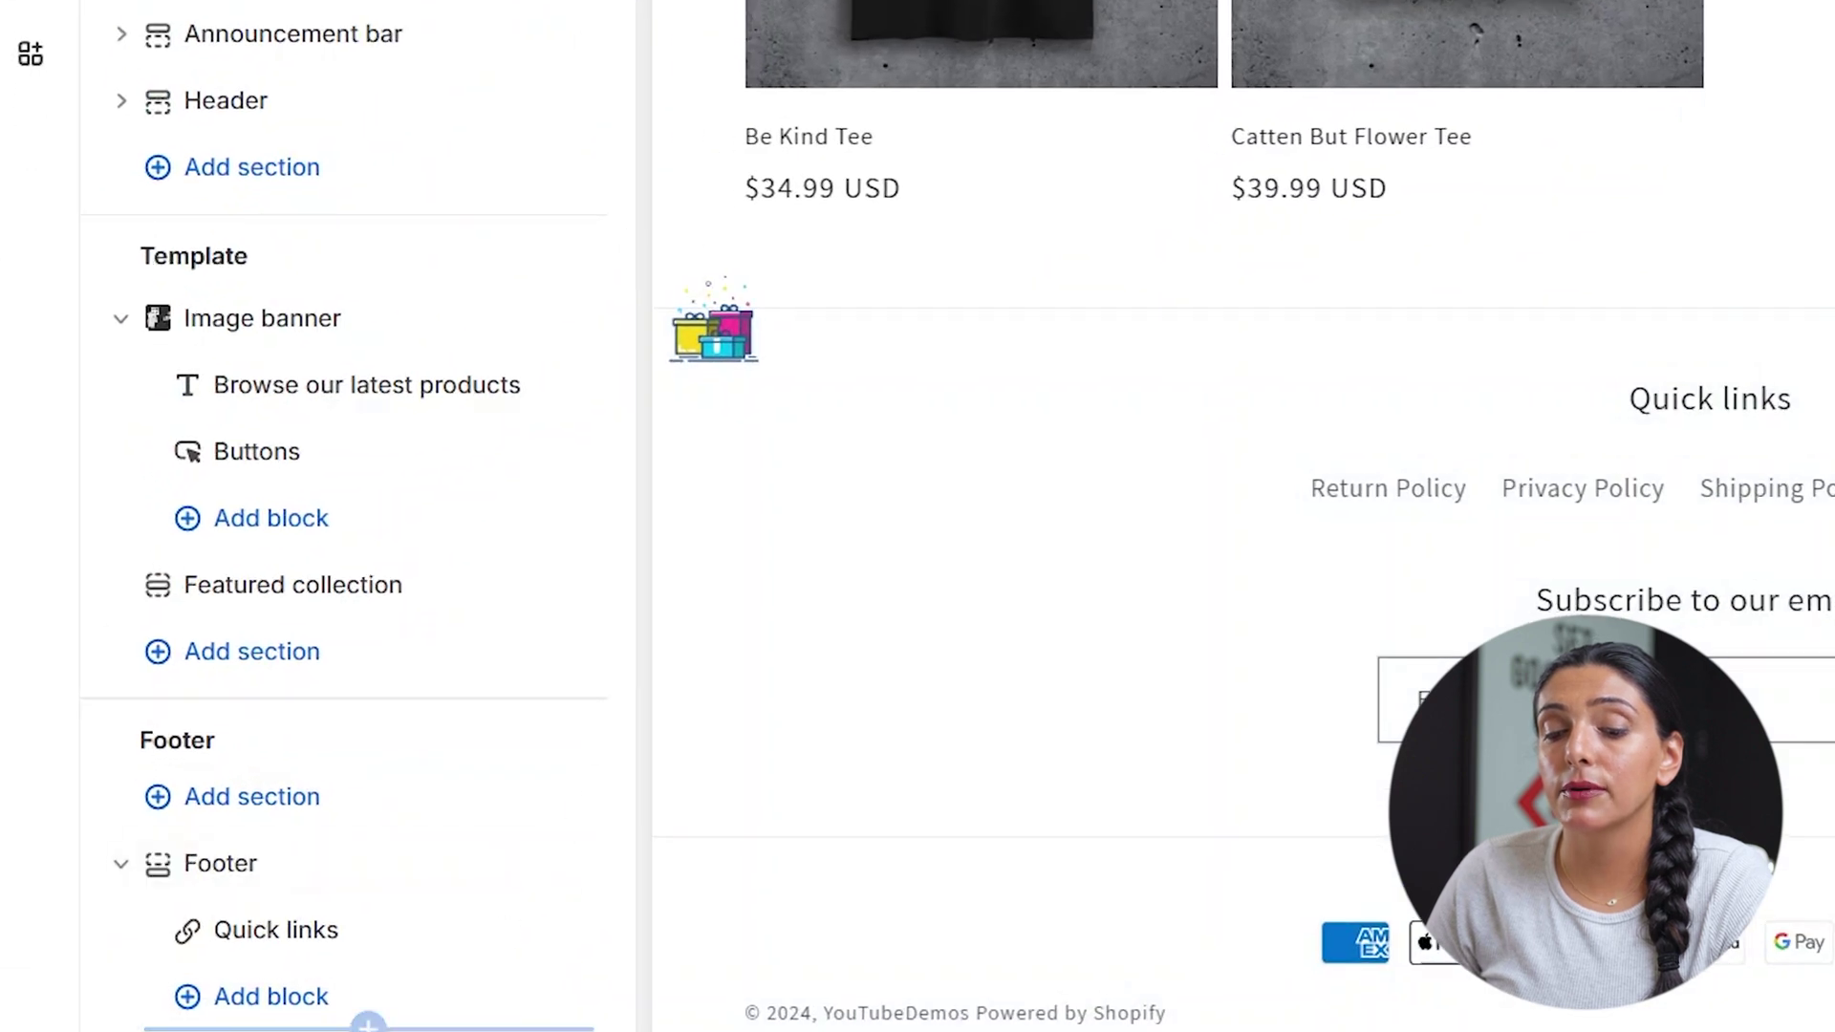
Set the footer's colour scheme to the dark Scheme 3.
click(236, 864)
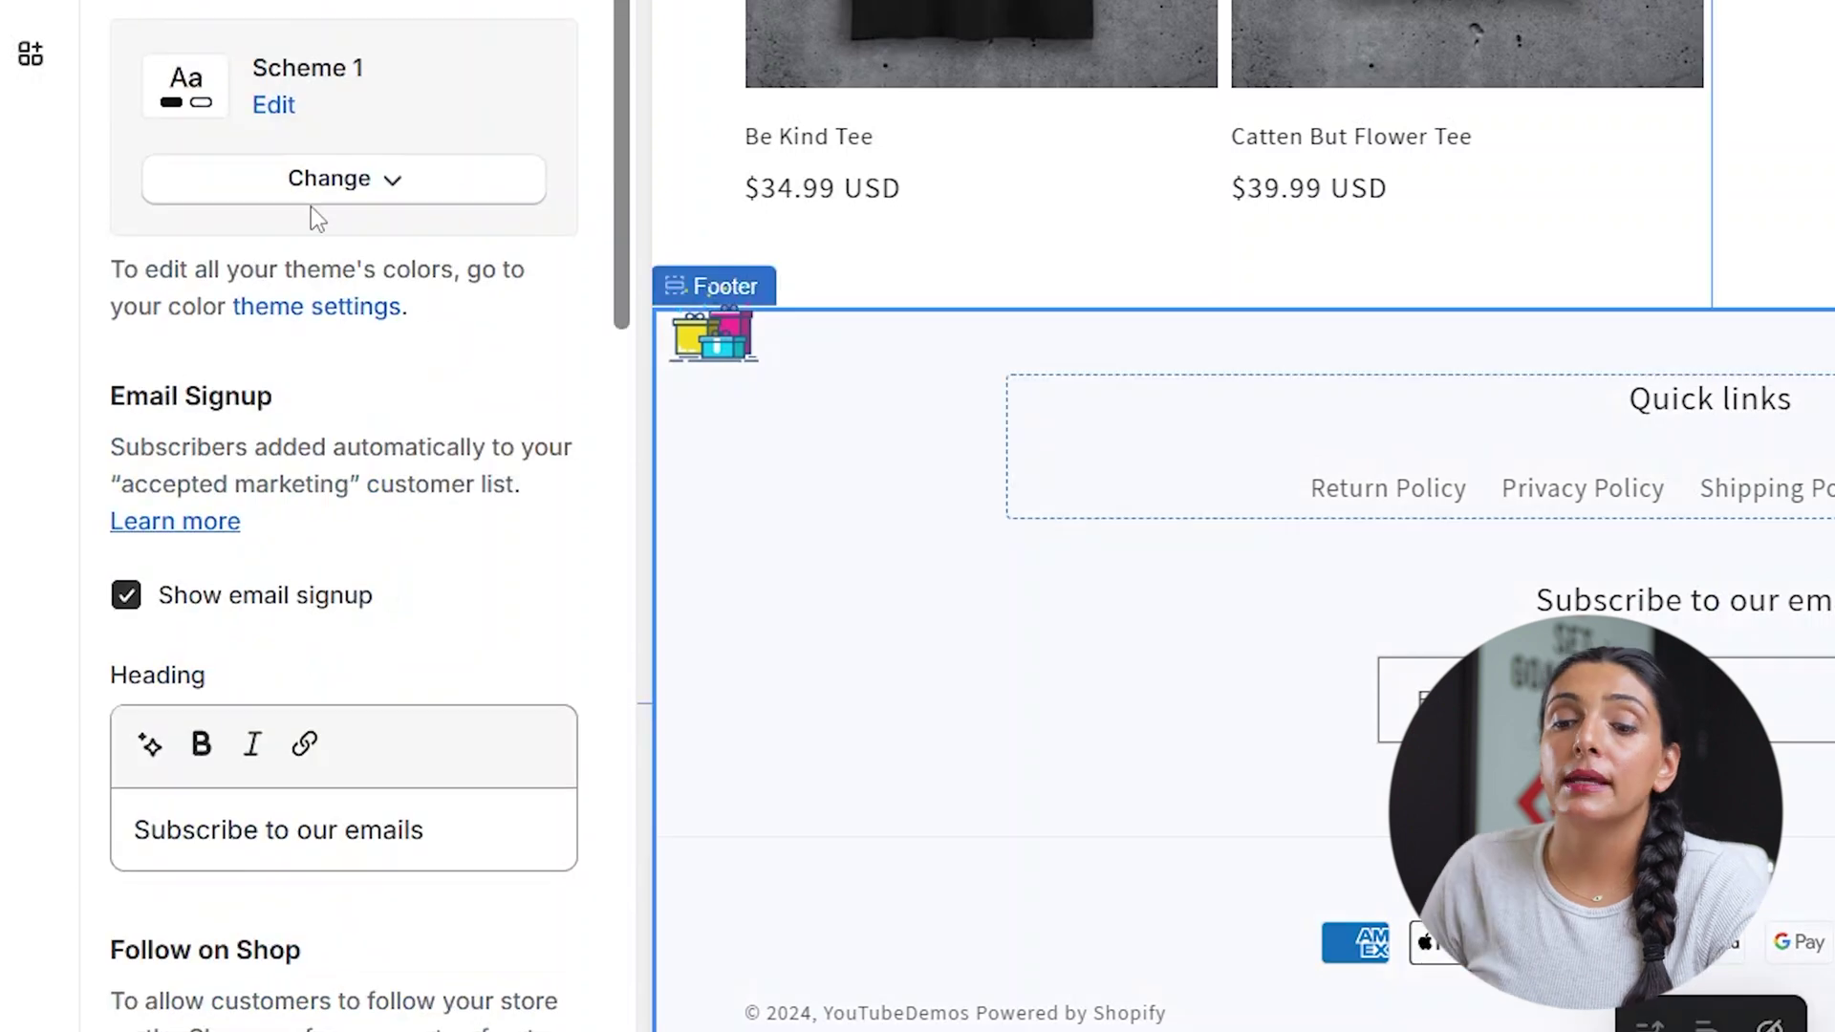
click(312, 199)
click(277, 473)
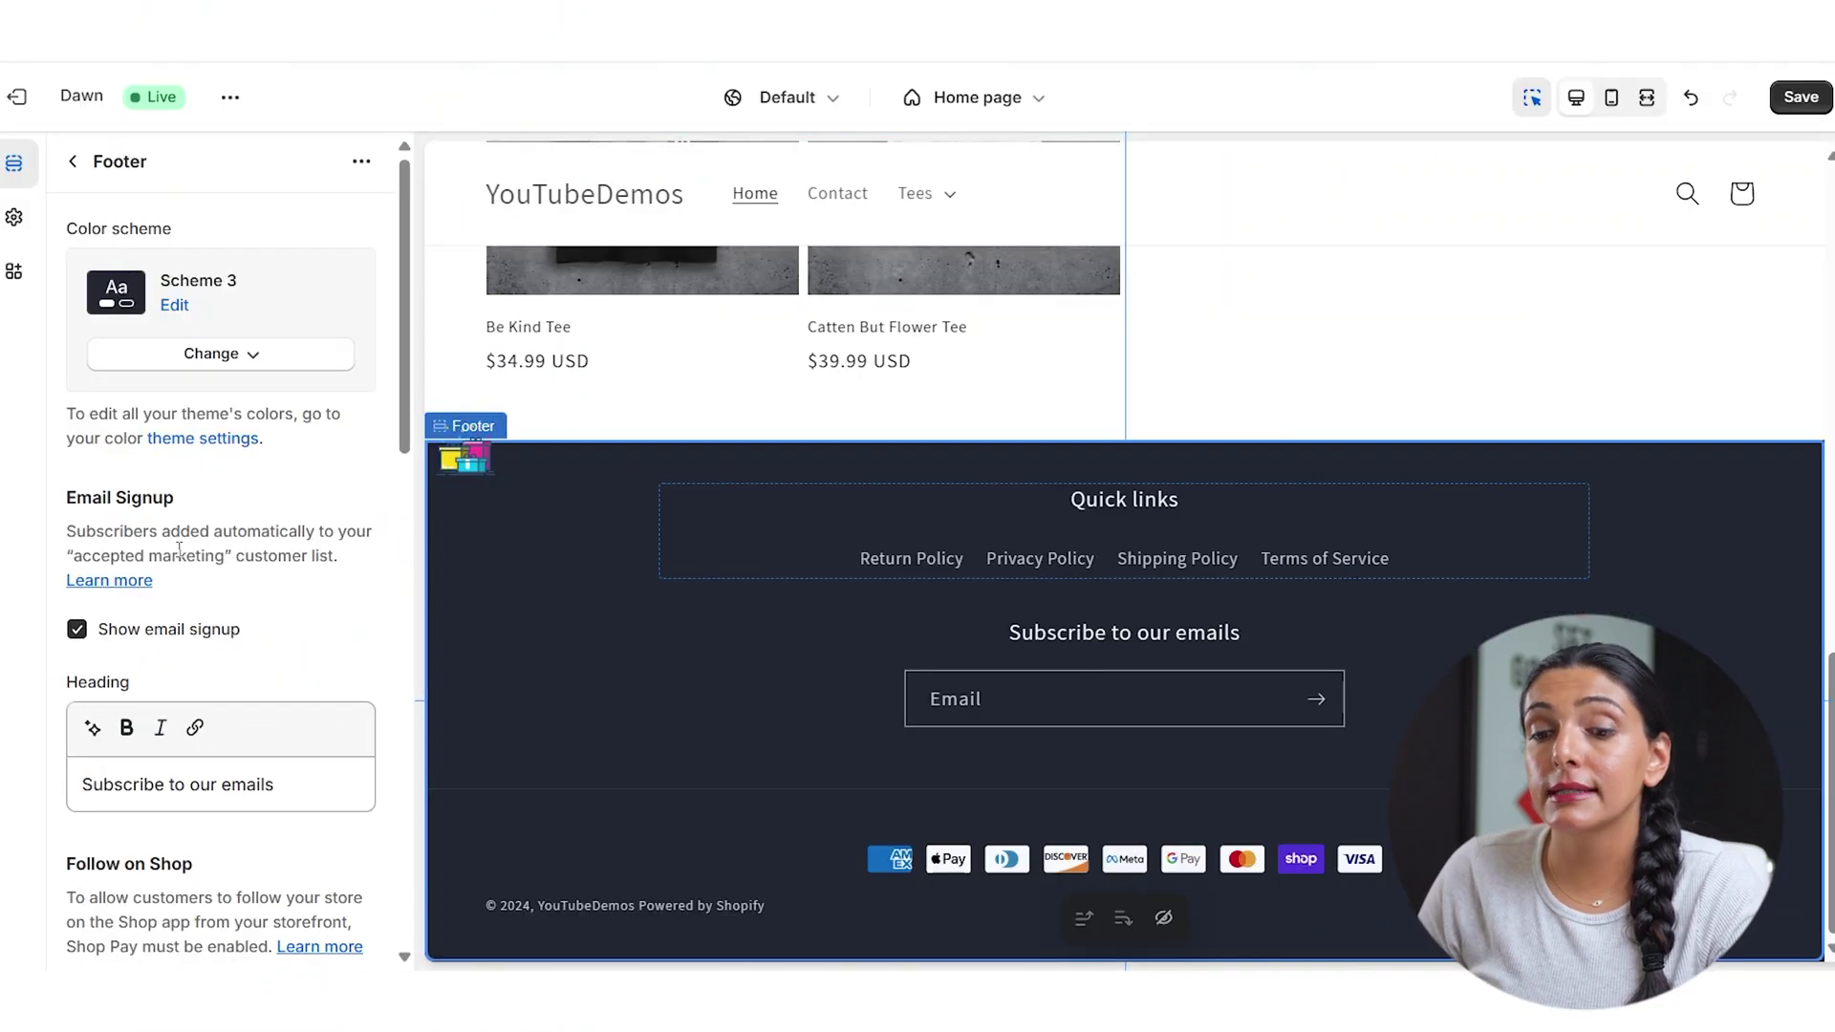
scroll(78, 316, down, 3)
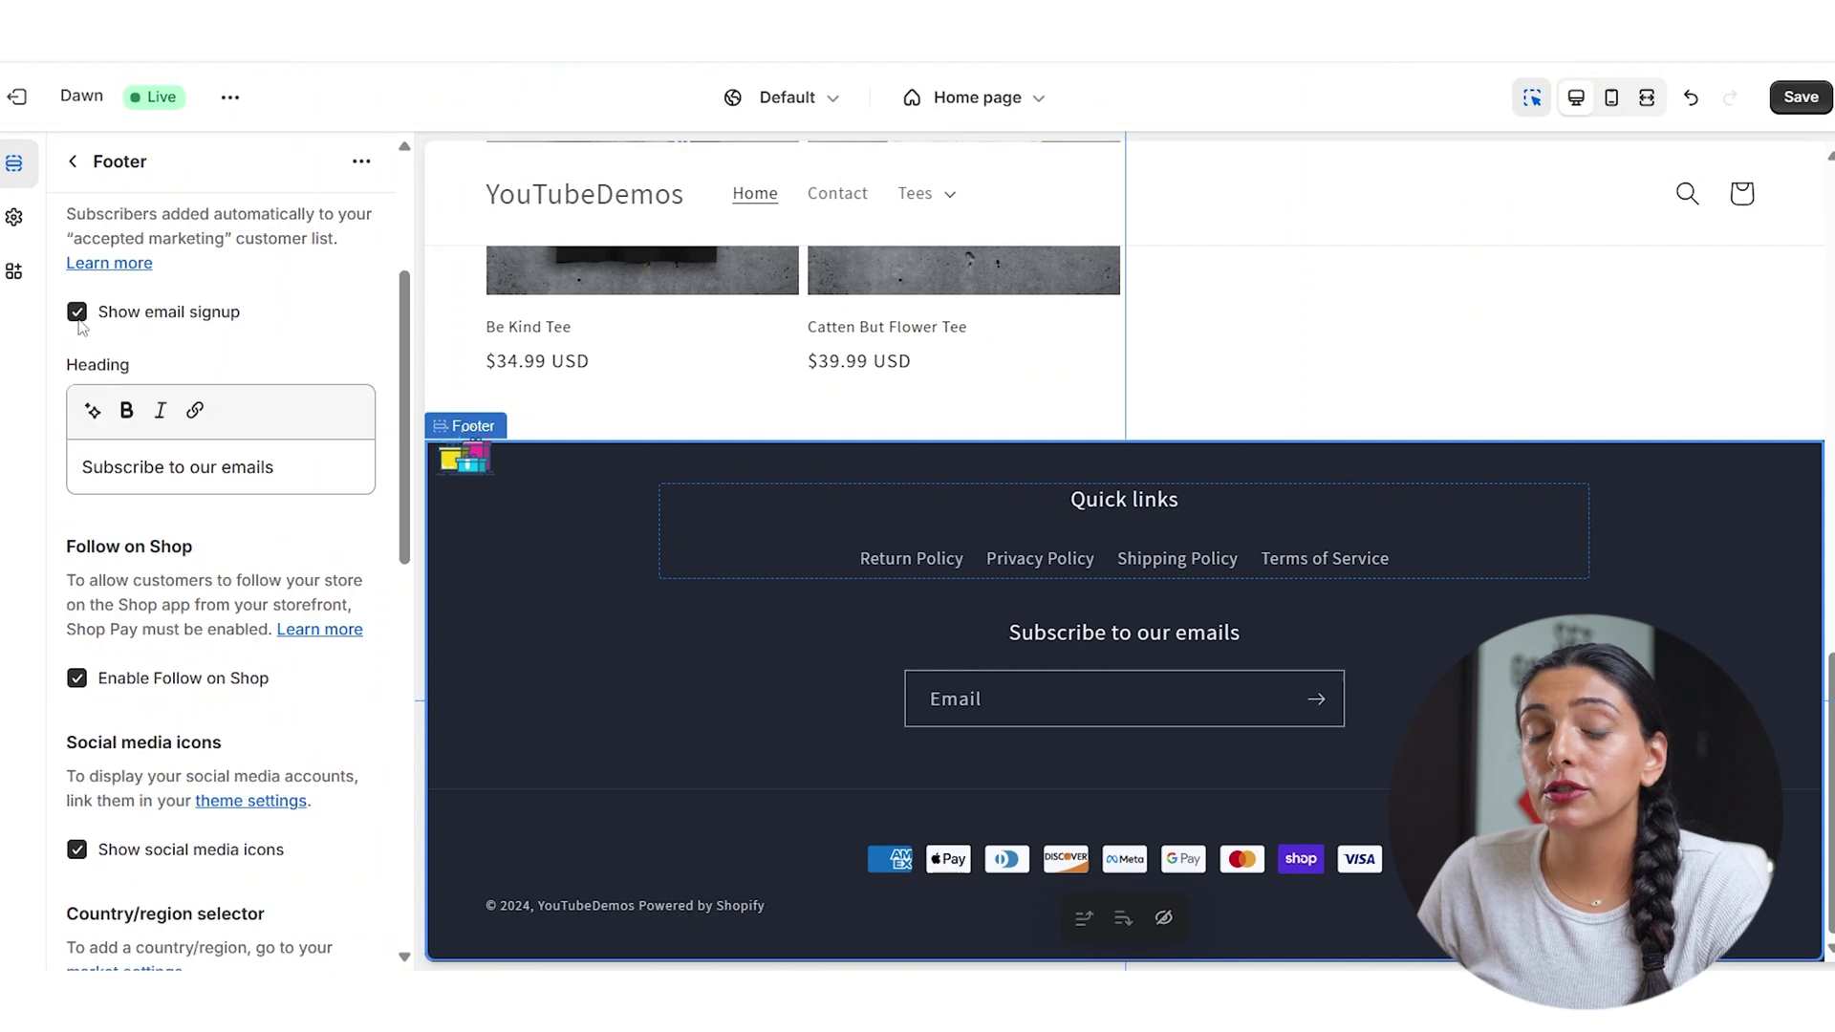
scroll(399, 624, down, 3)
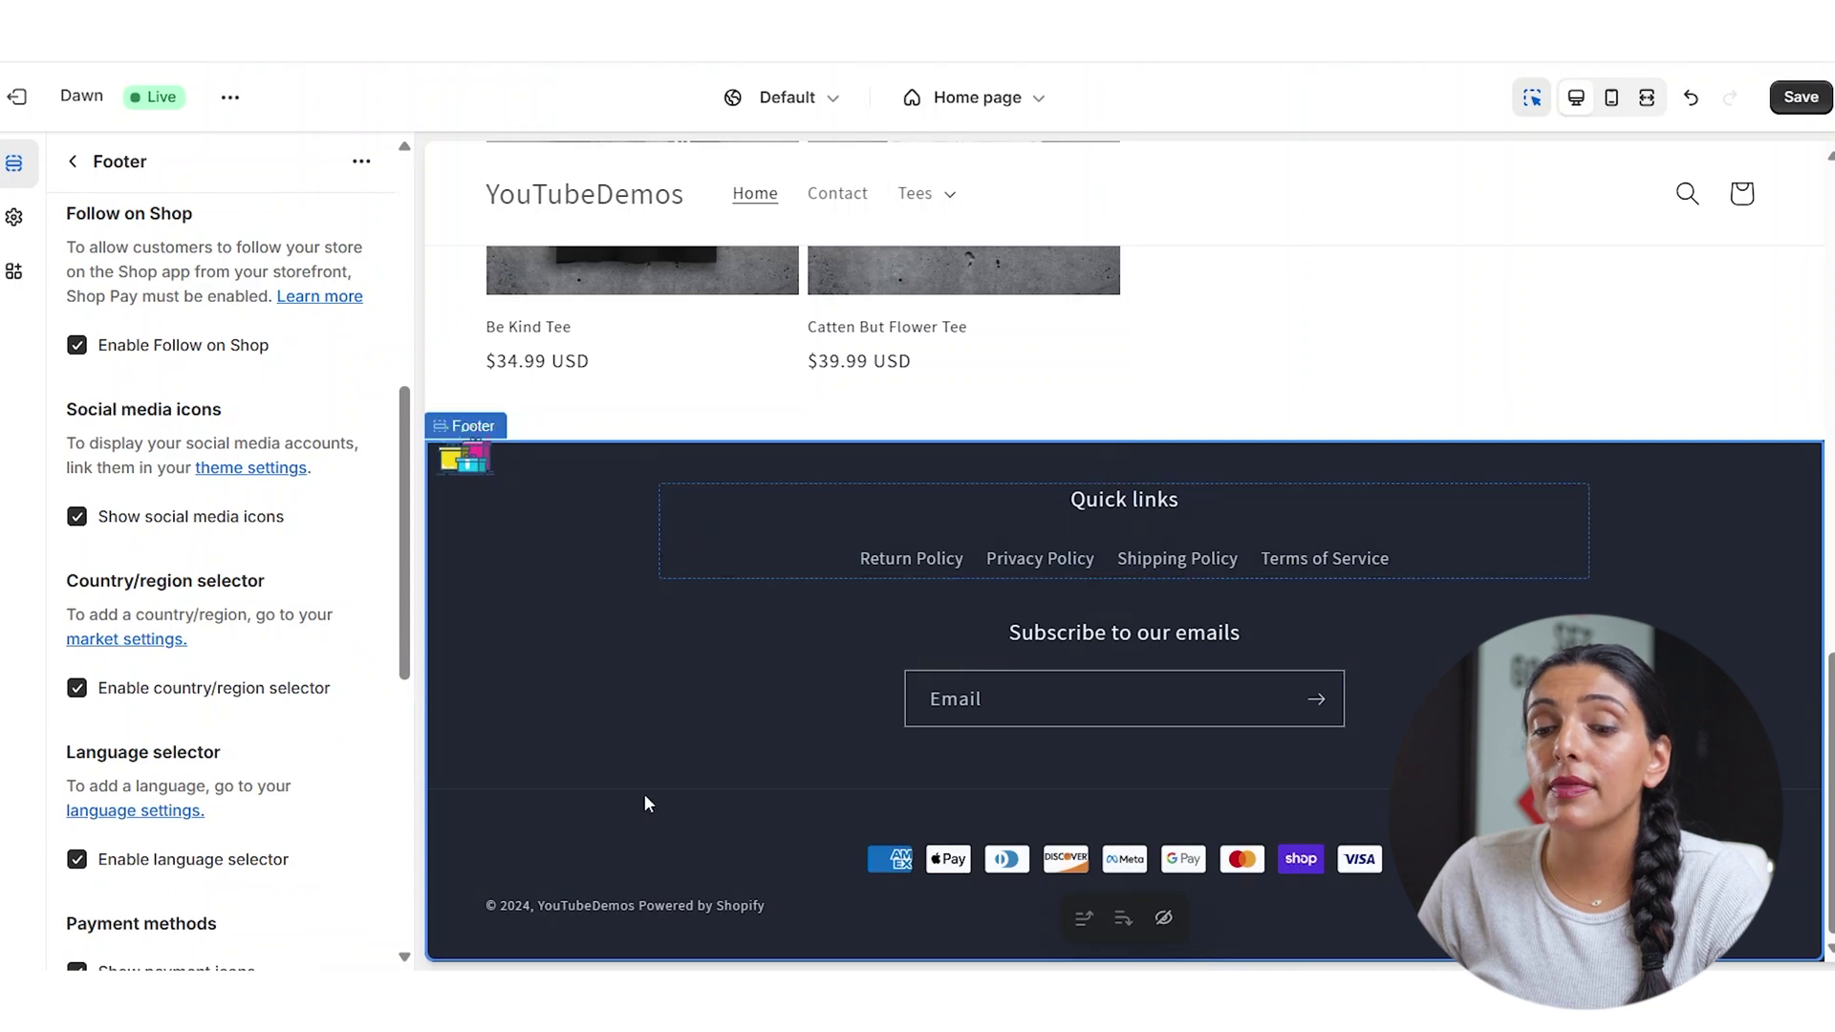
Turn off footer social media icons and review the Facebook link in the theme's Social media settings.
click(143, 524)
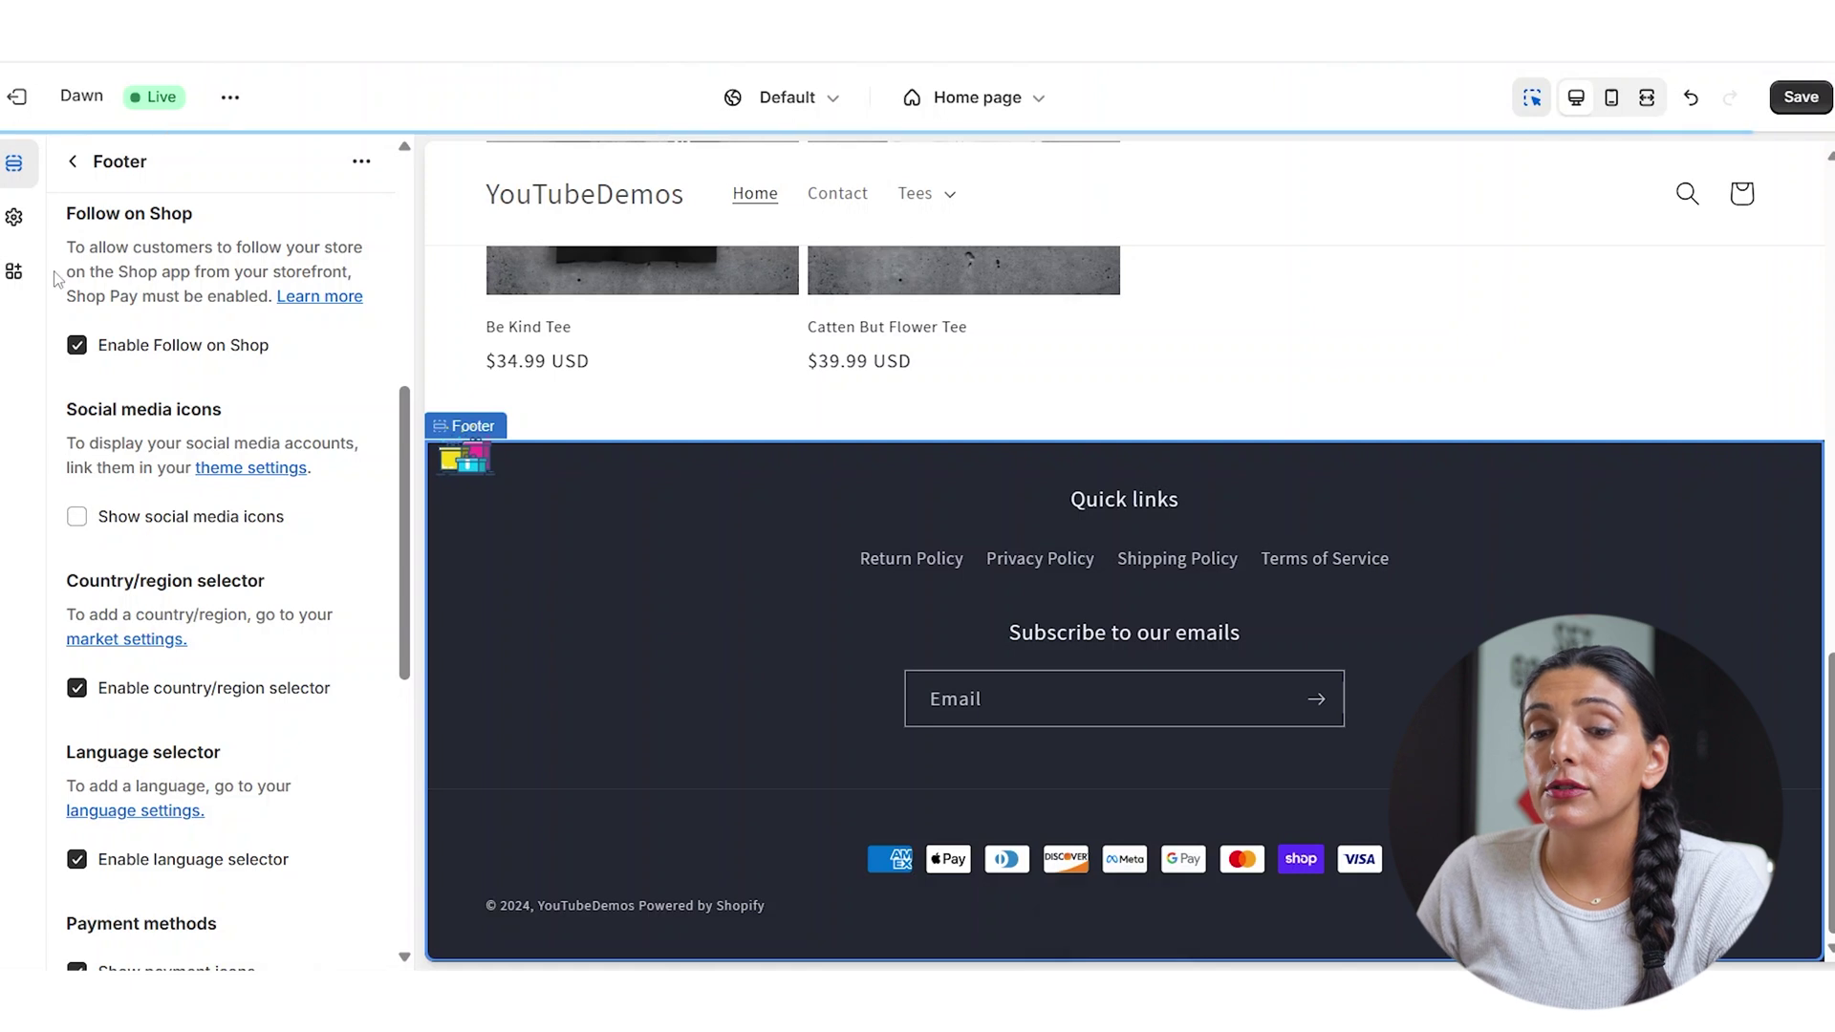
click(30, 239)
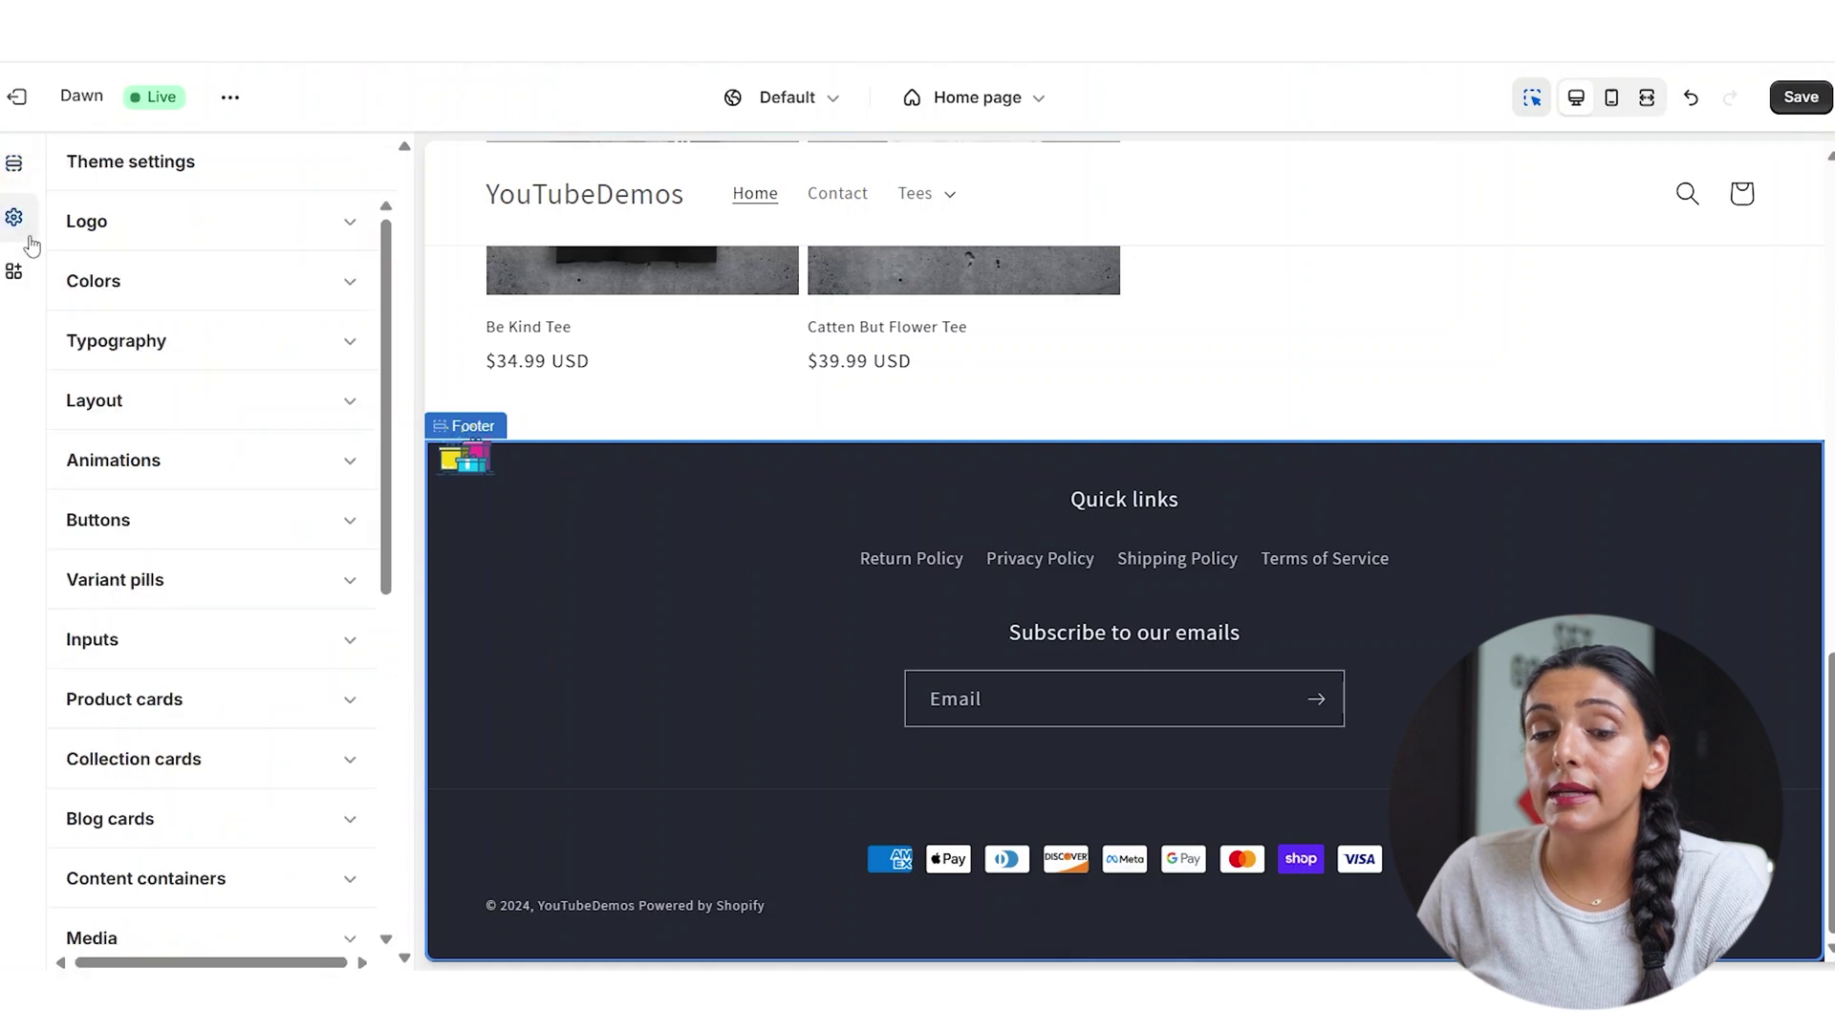
scroll(375, 774, down, 5)
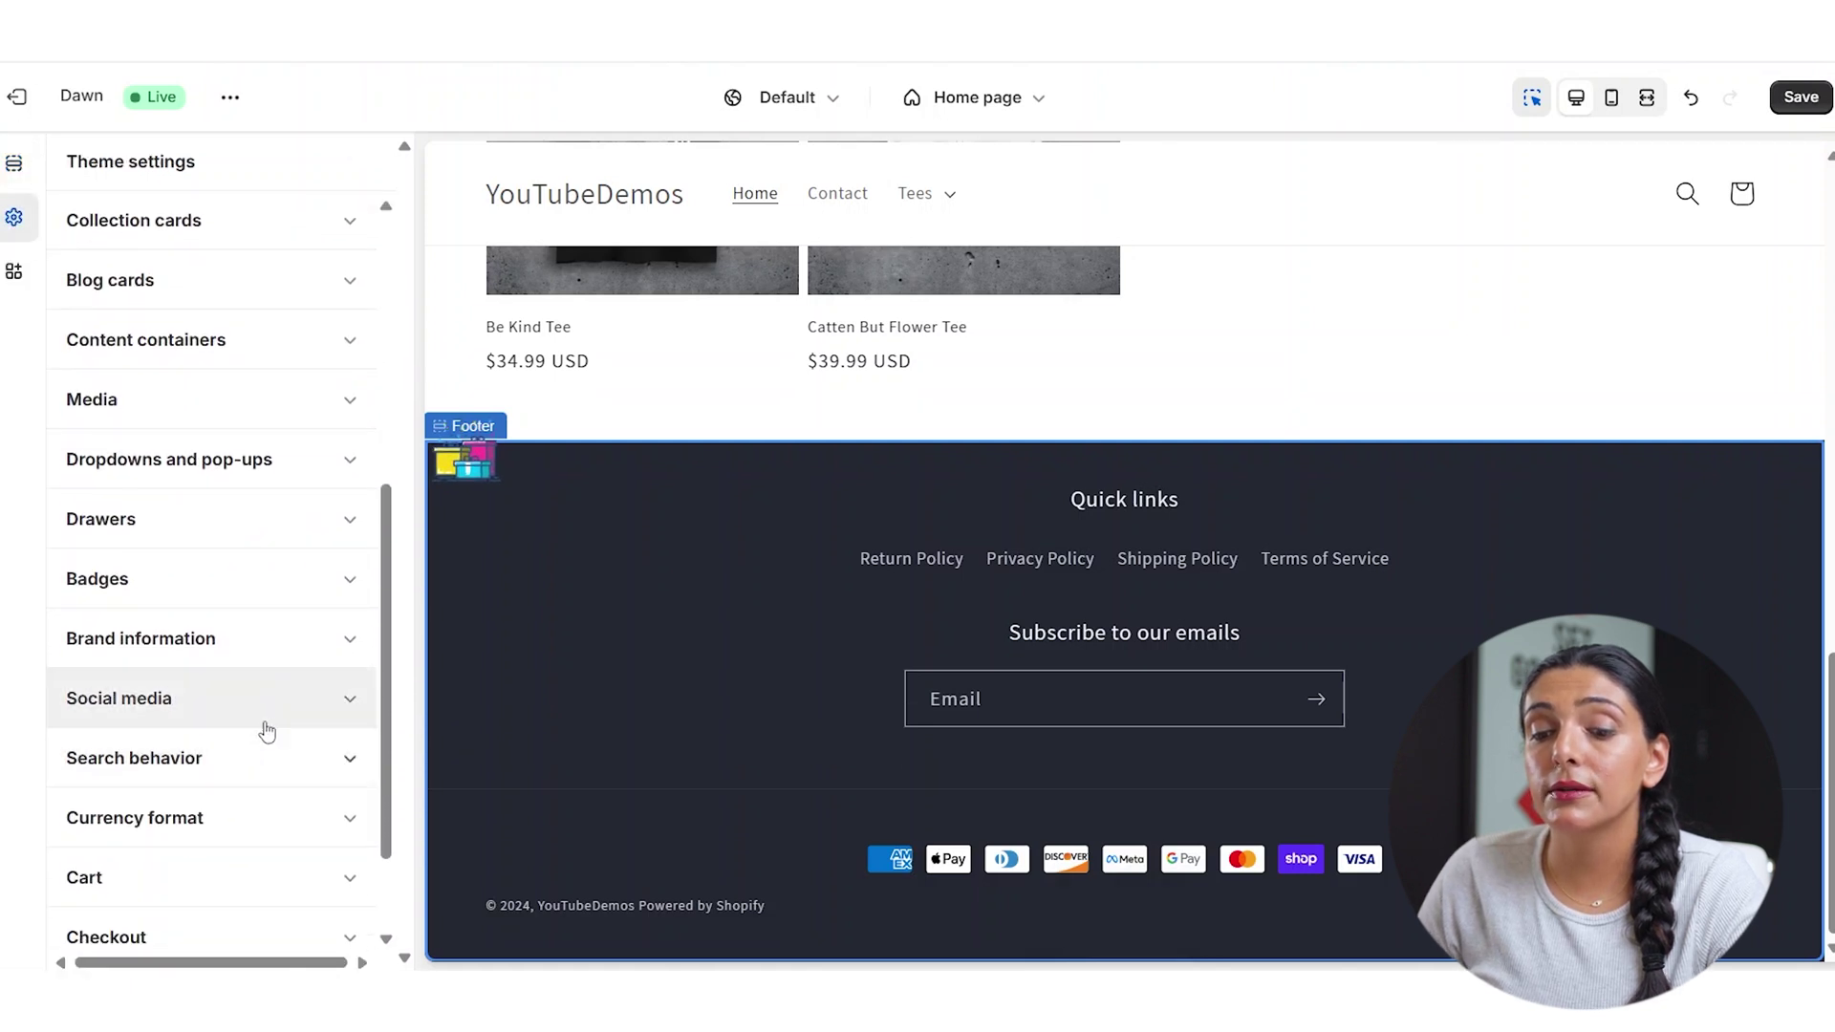
click(258, 718)
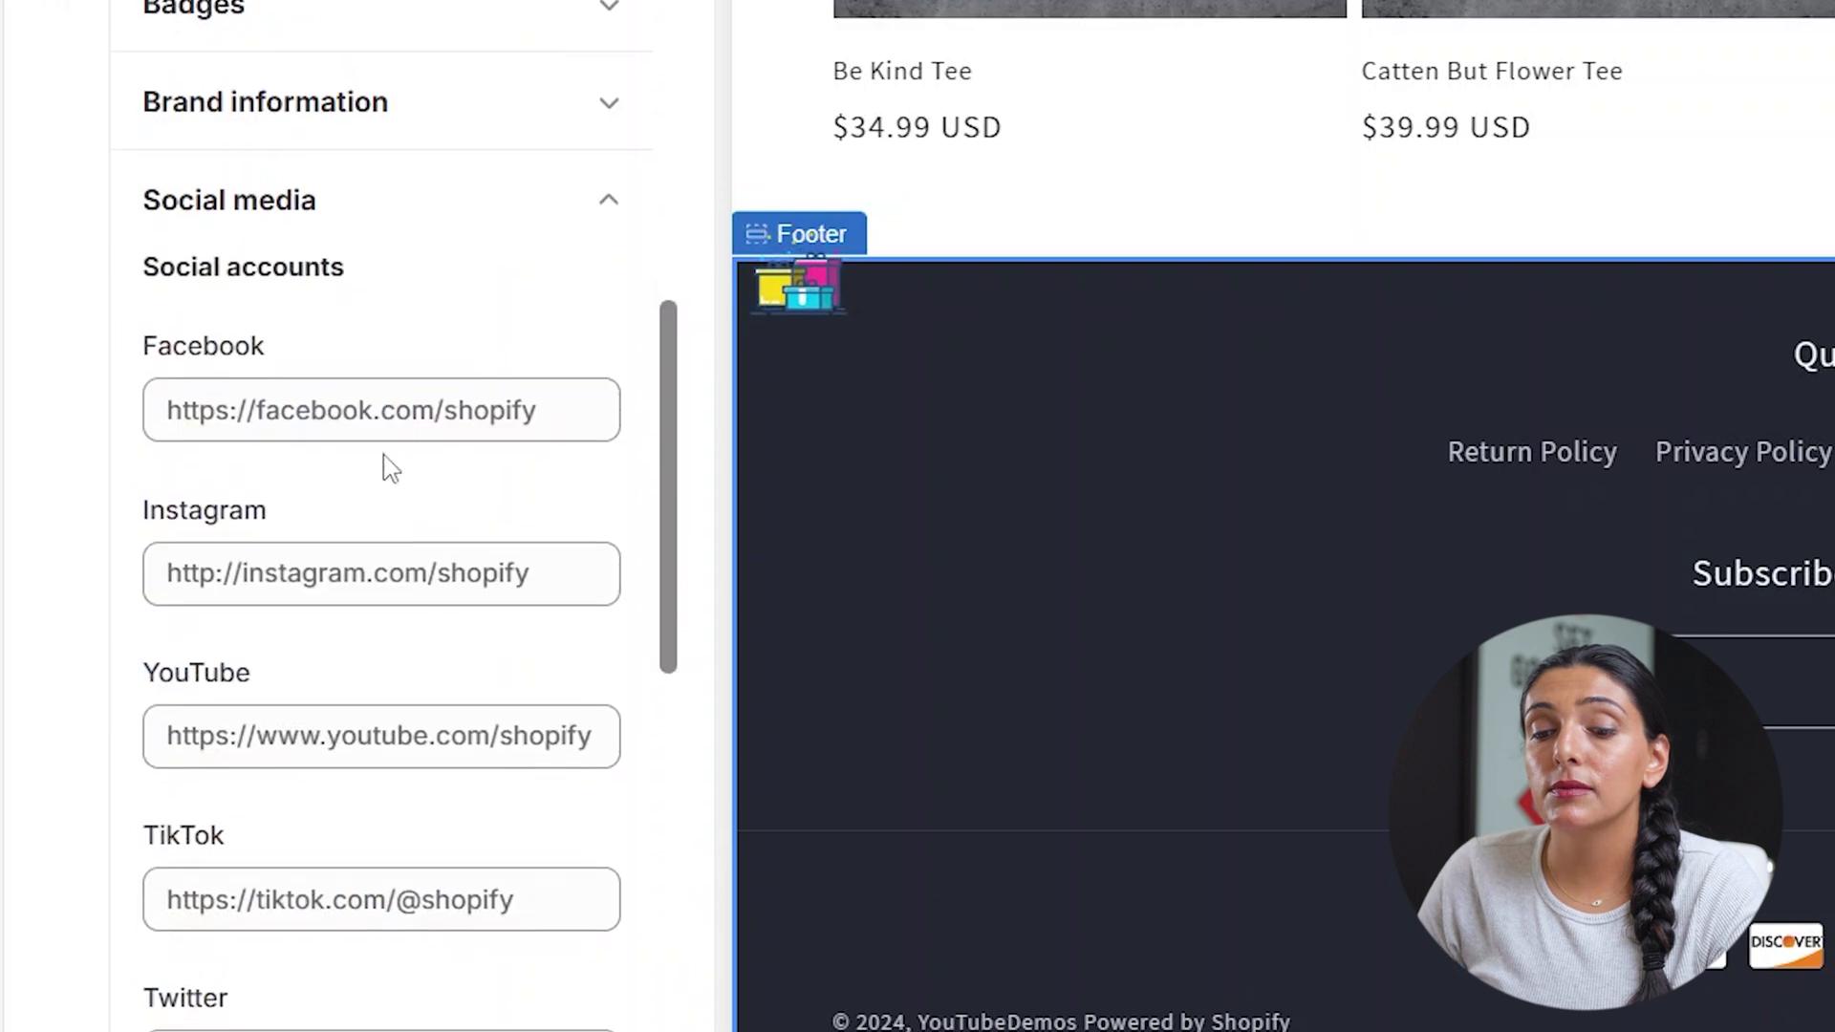
click(483, 430)
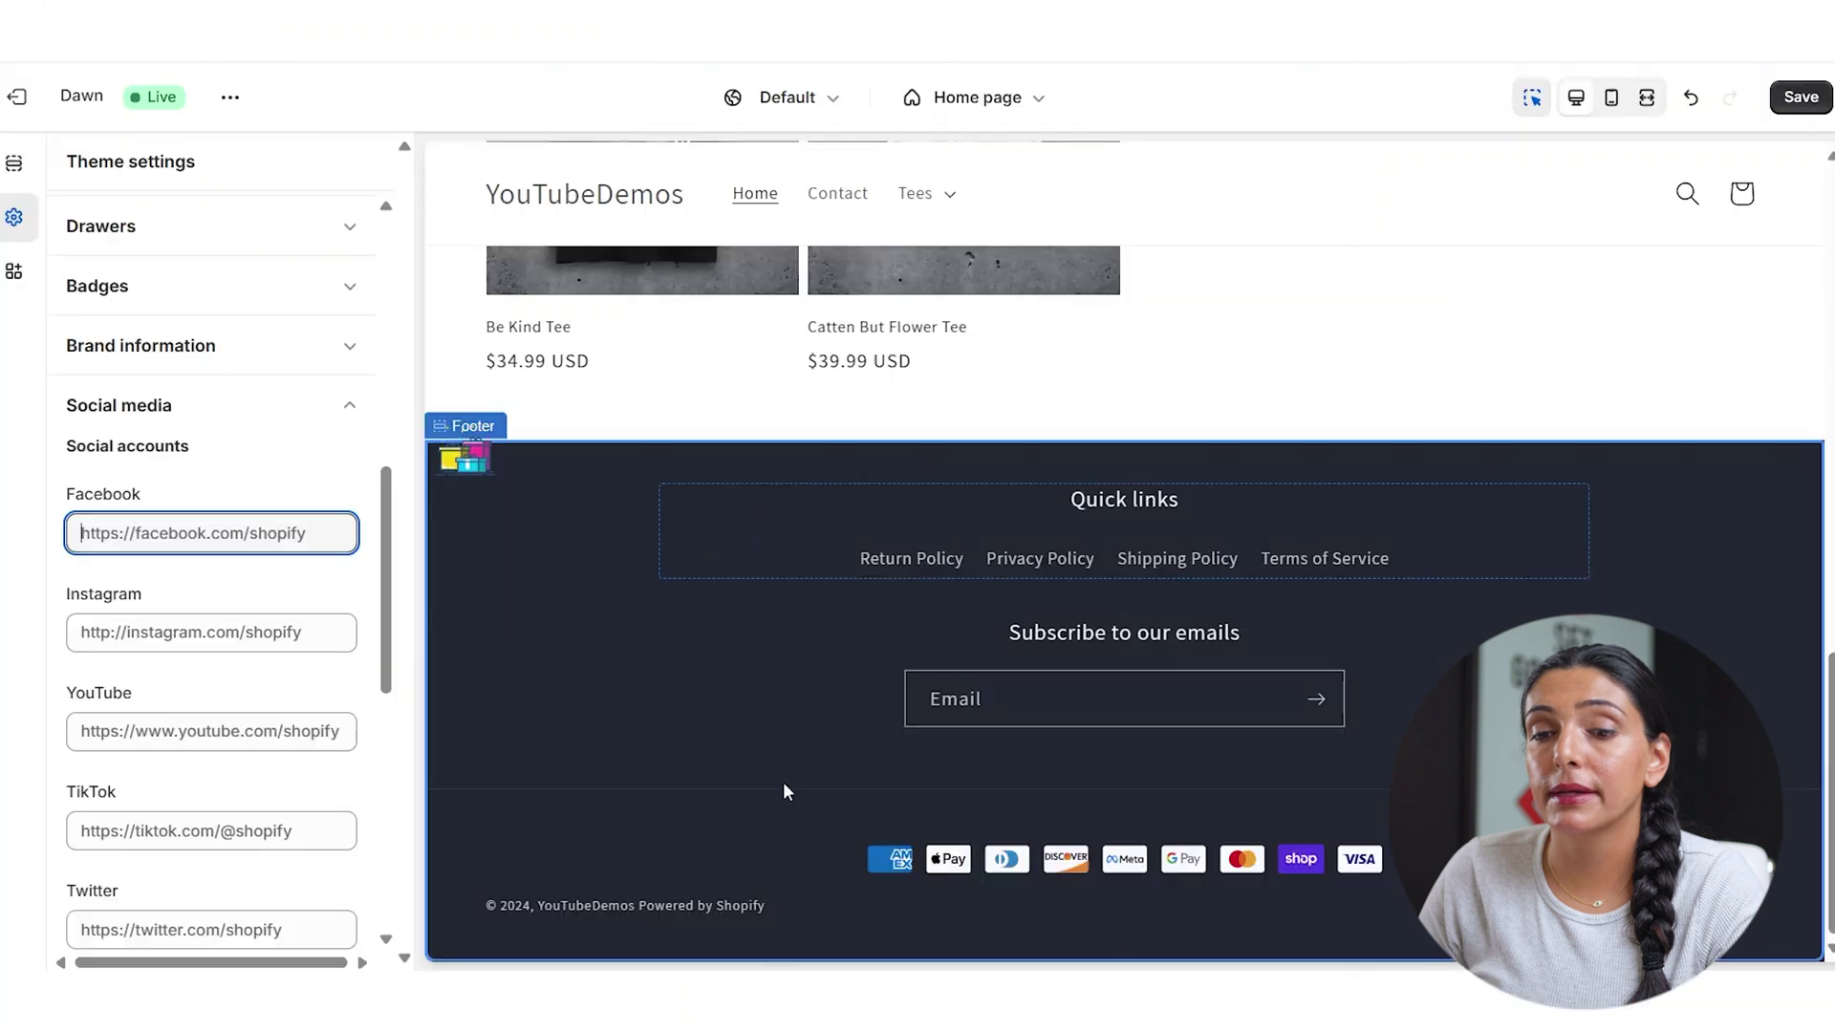
click(1328, 822)
Re-enable footer social media icons and disable the language and country/region selectors.
click(162, 399)
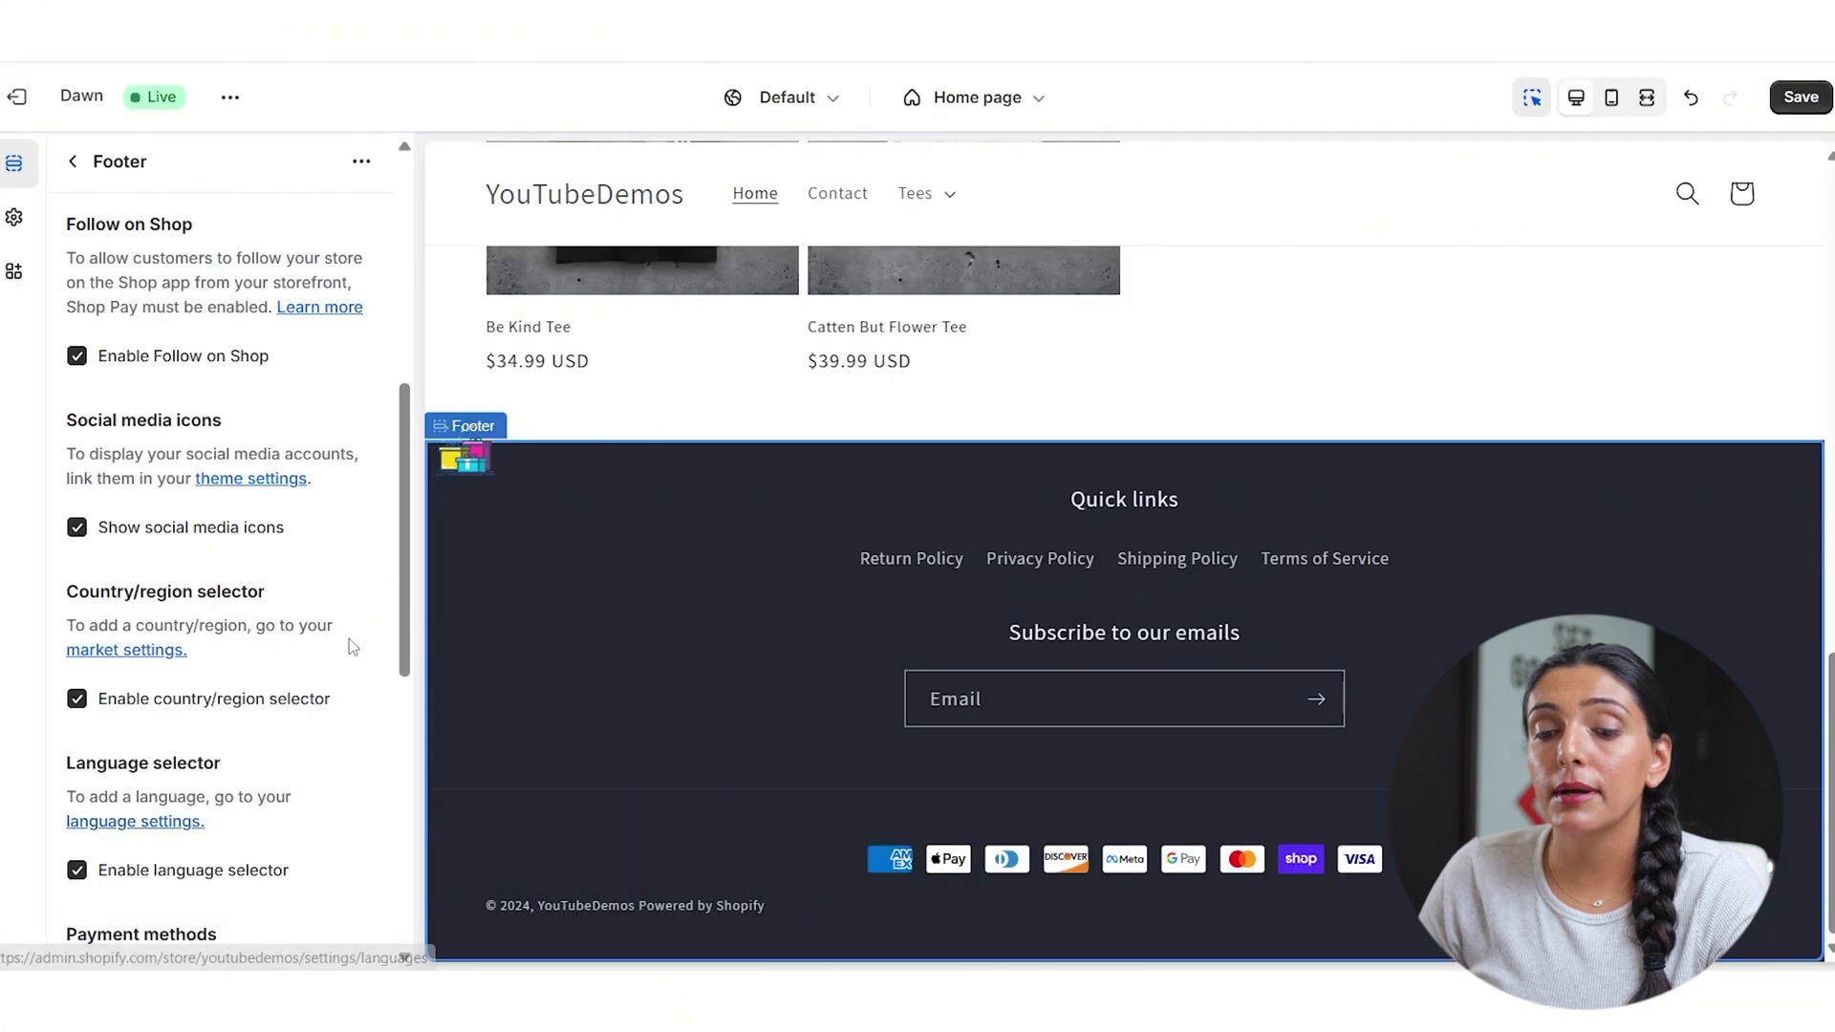
scroll(135, 465, down, 5)
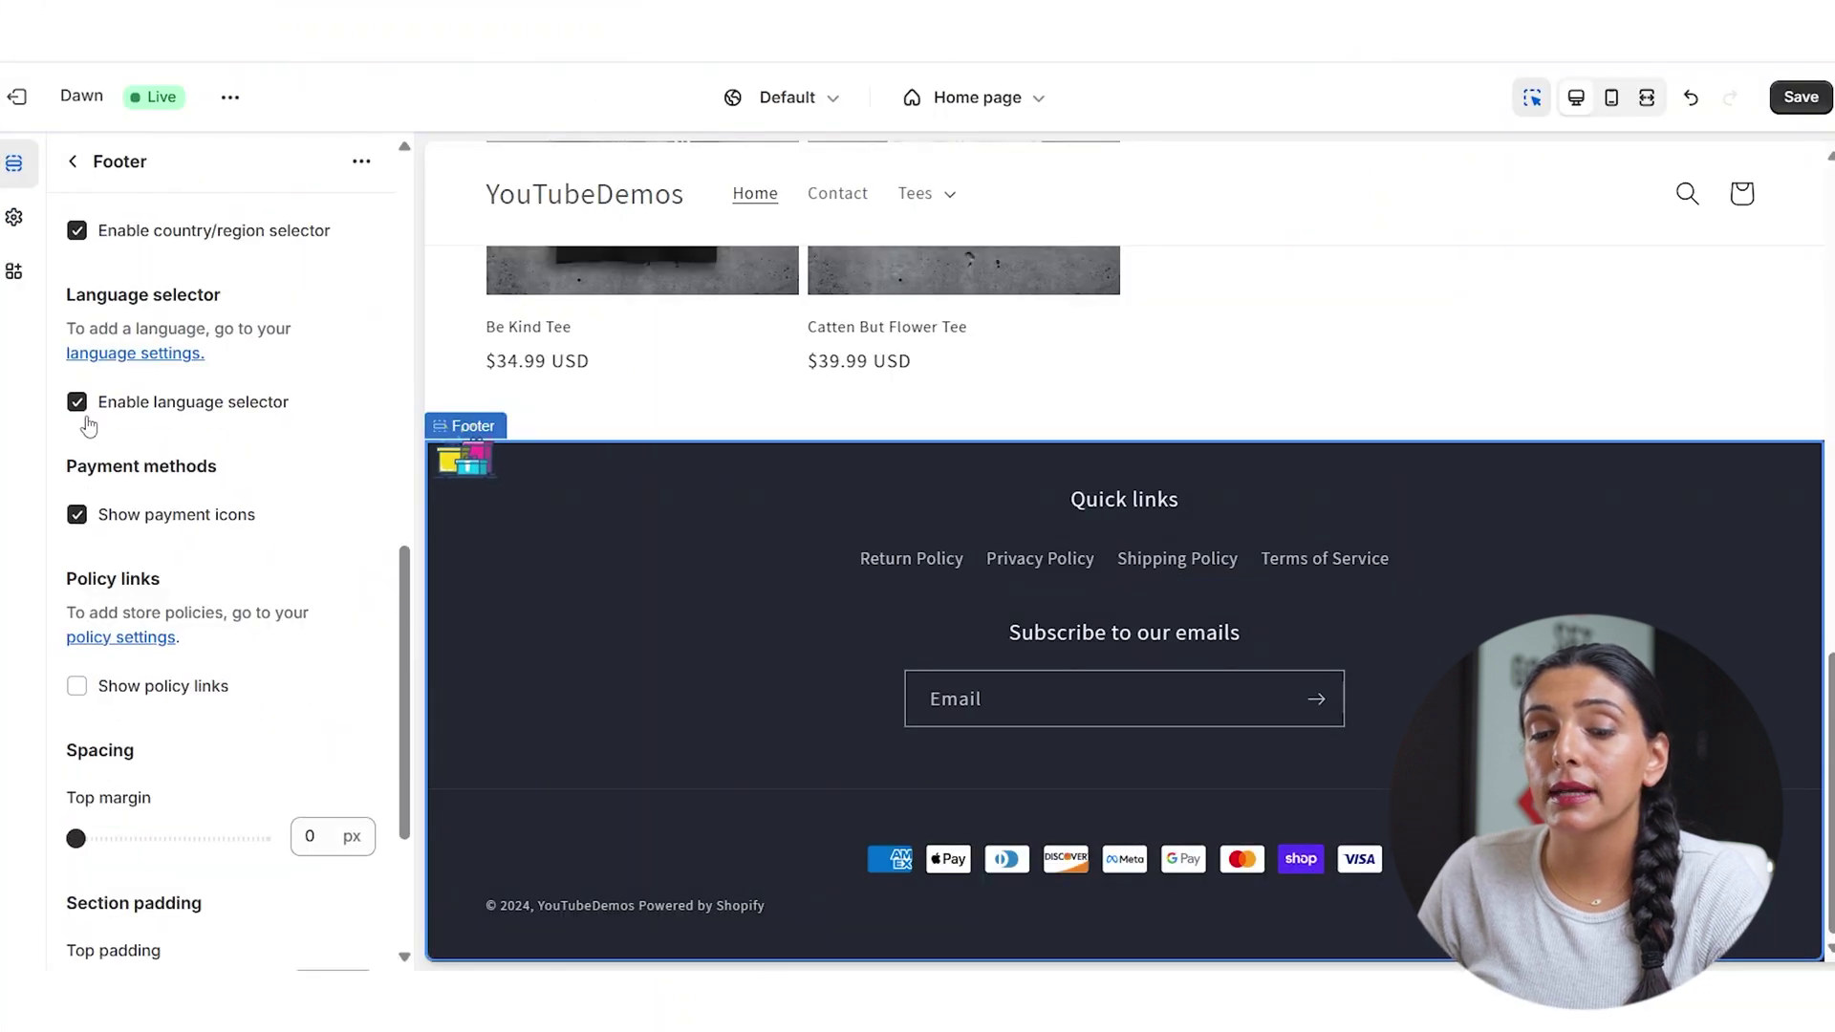
click(77, 401)
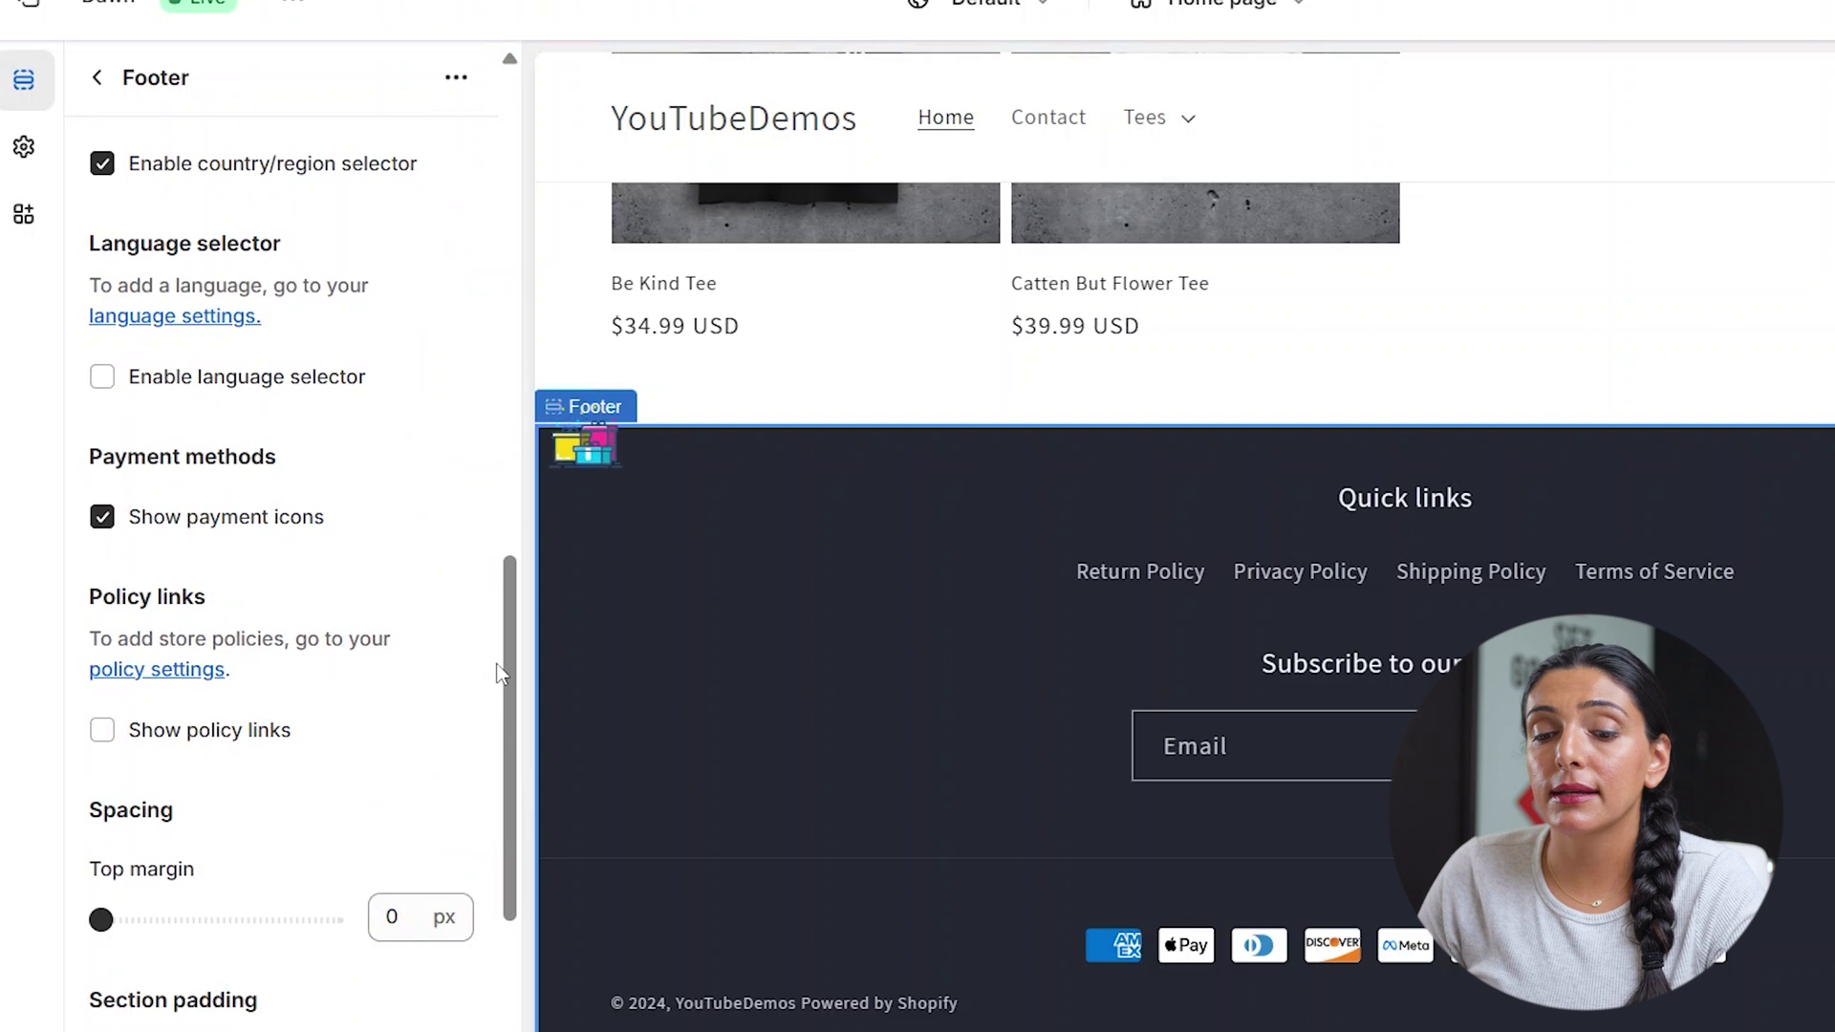
scroll(183, 533, up, 3)
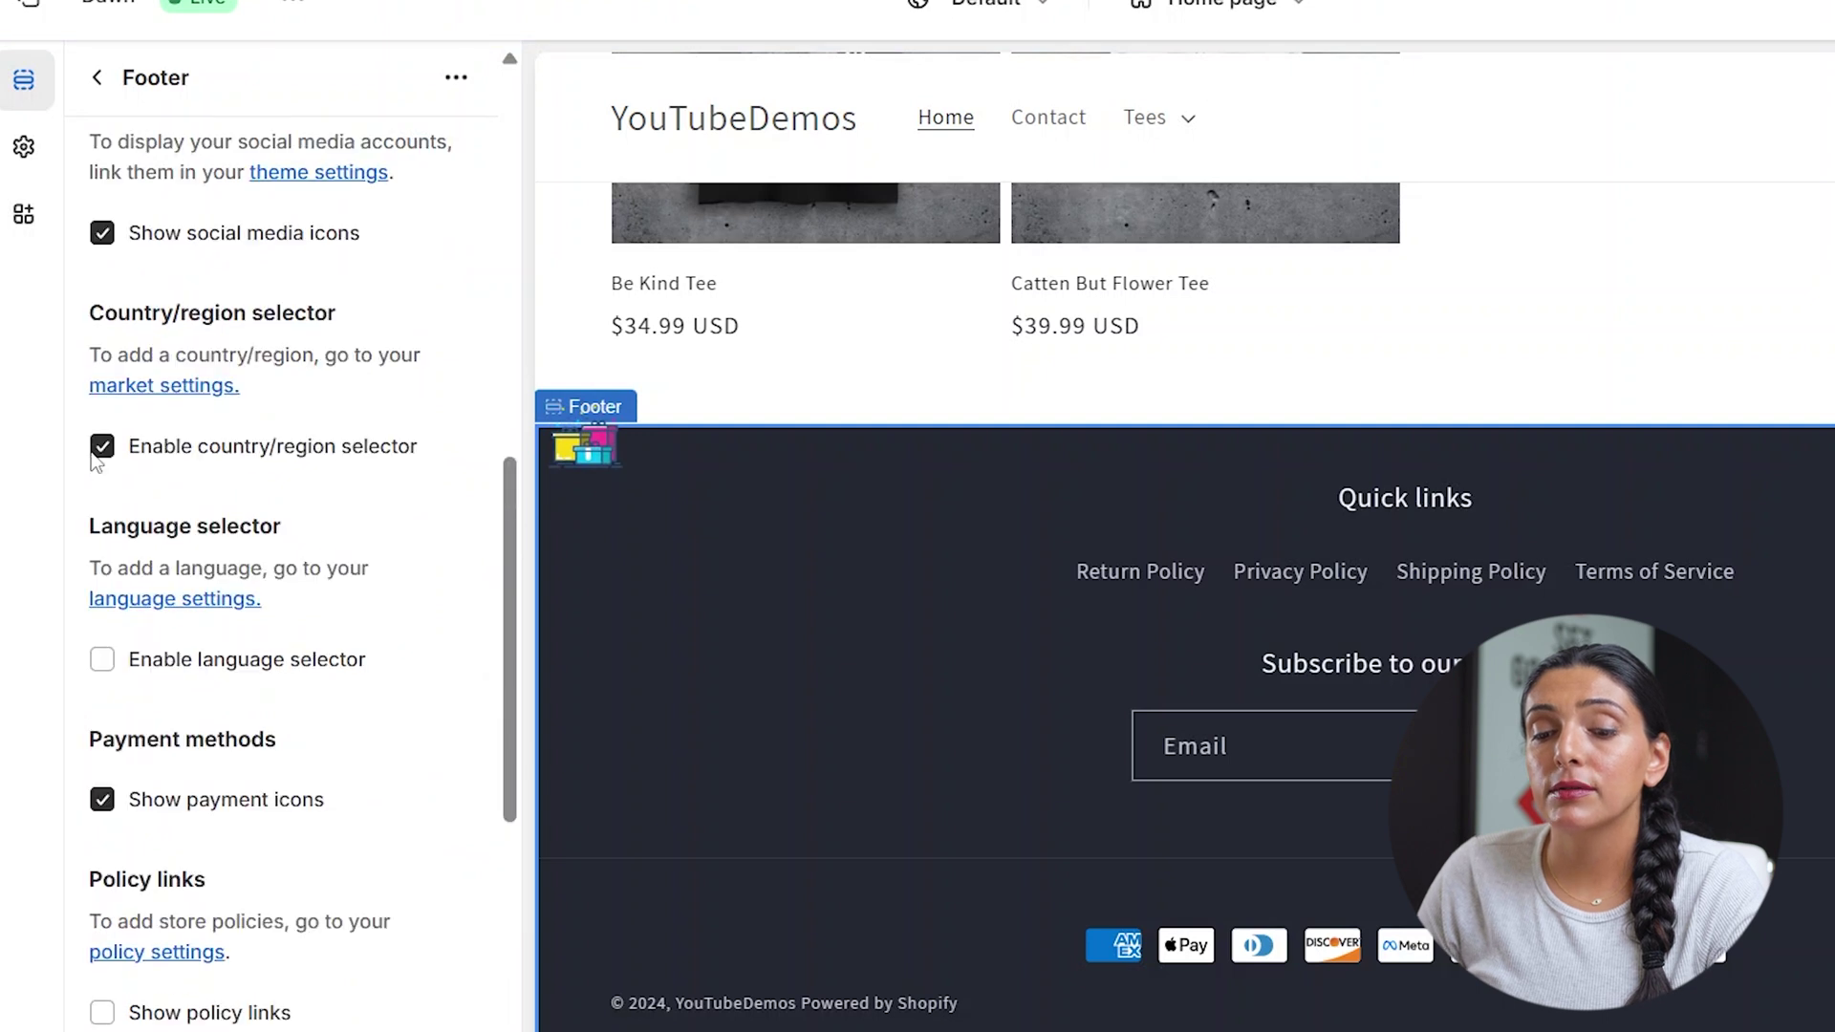
click(97, 455)
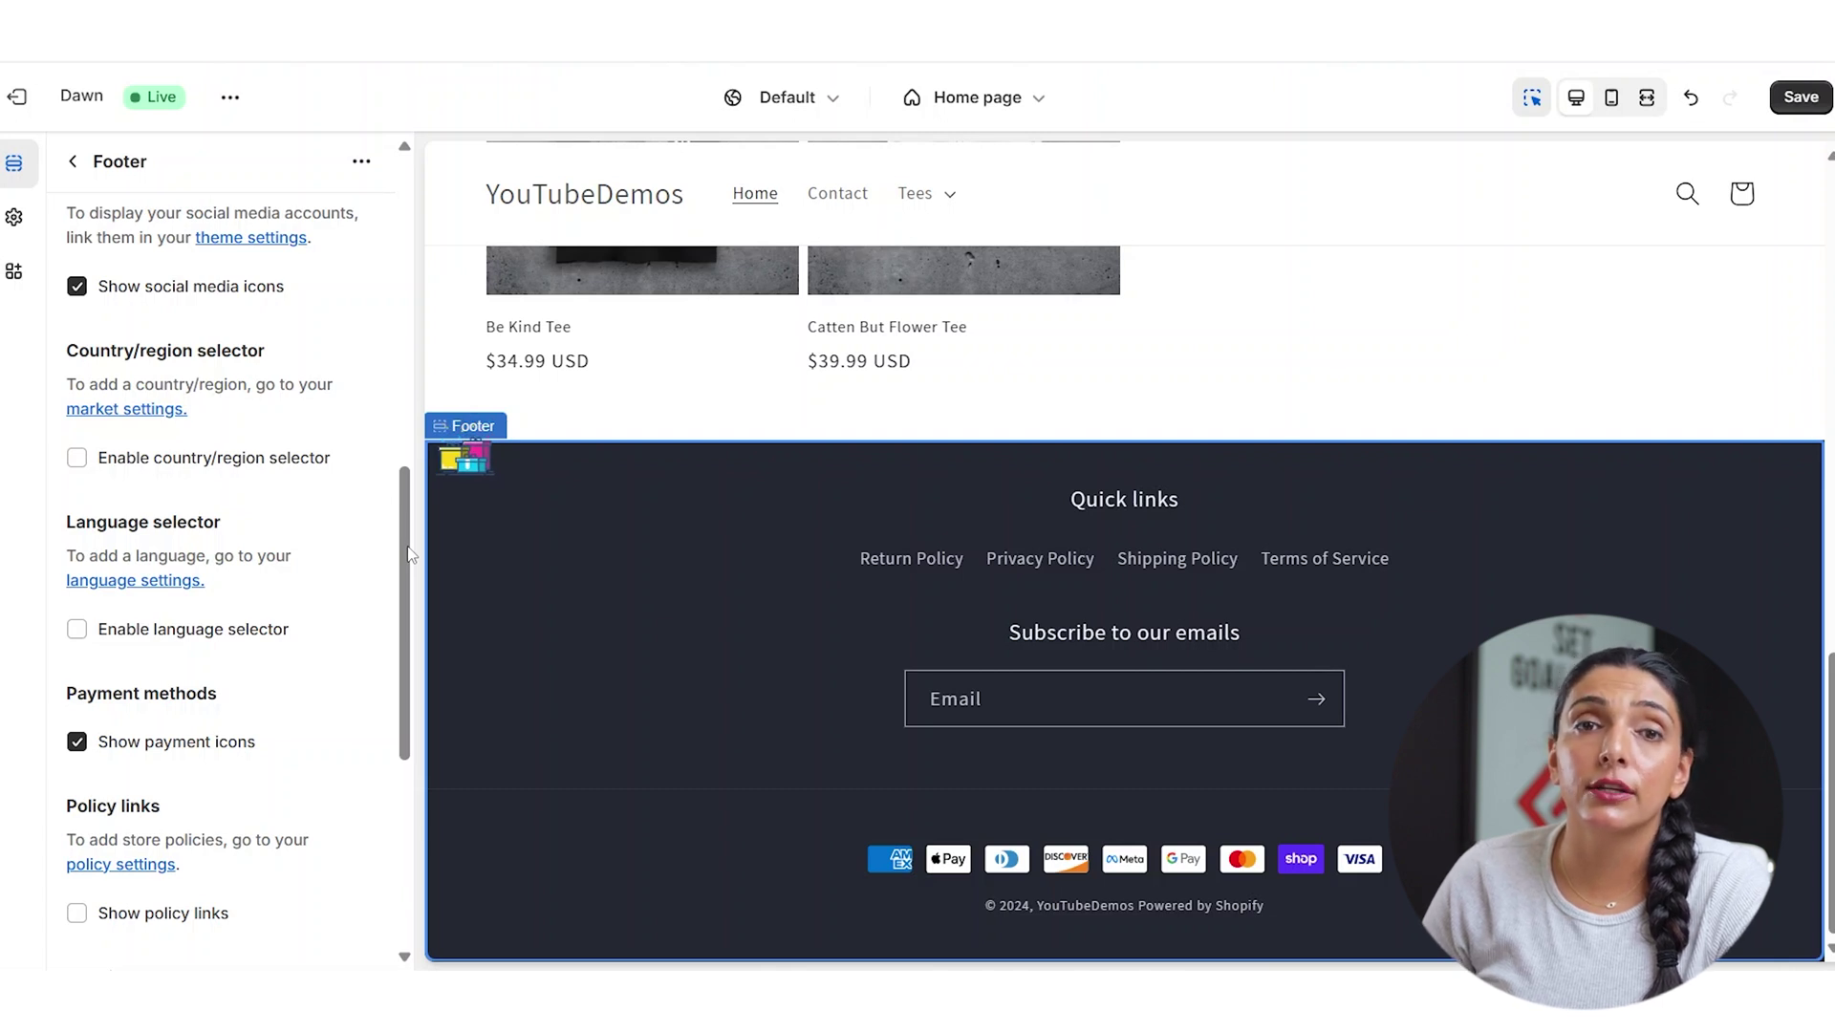
scroll(89, 369, down, 5)
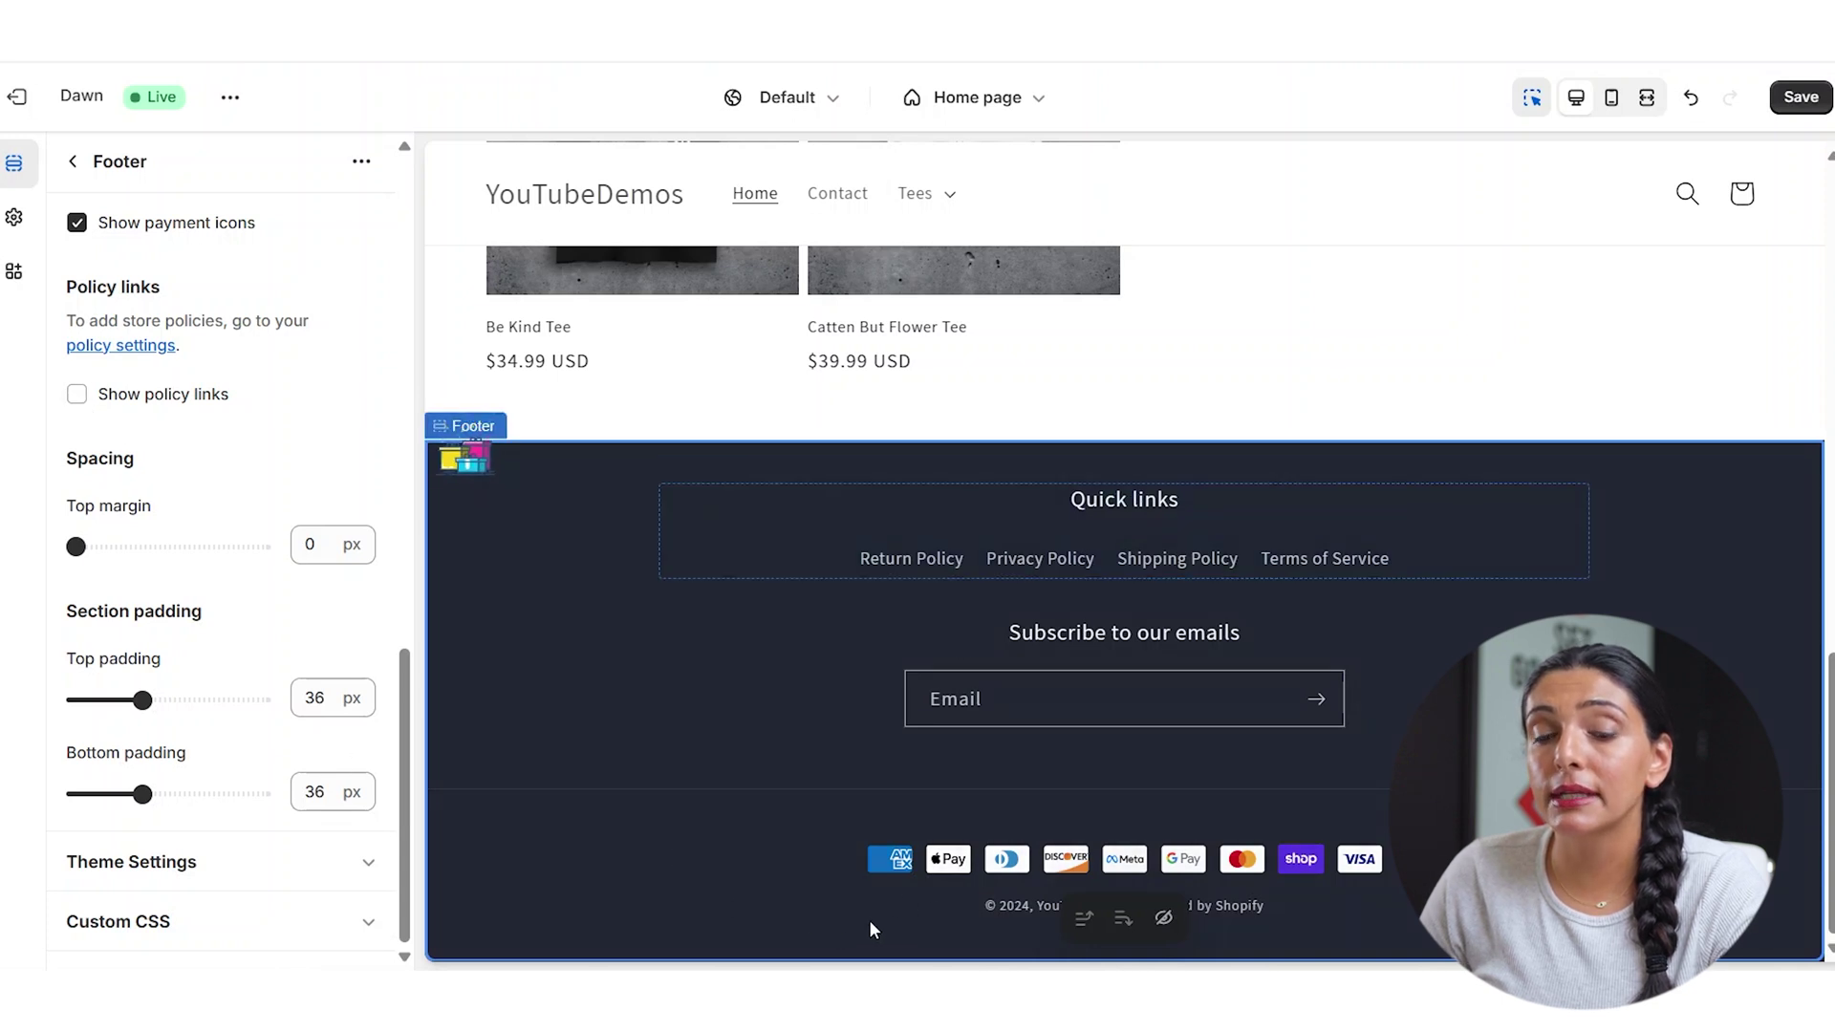
click(76, 395)
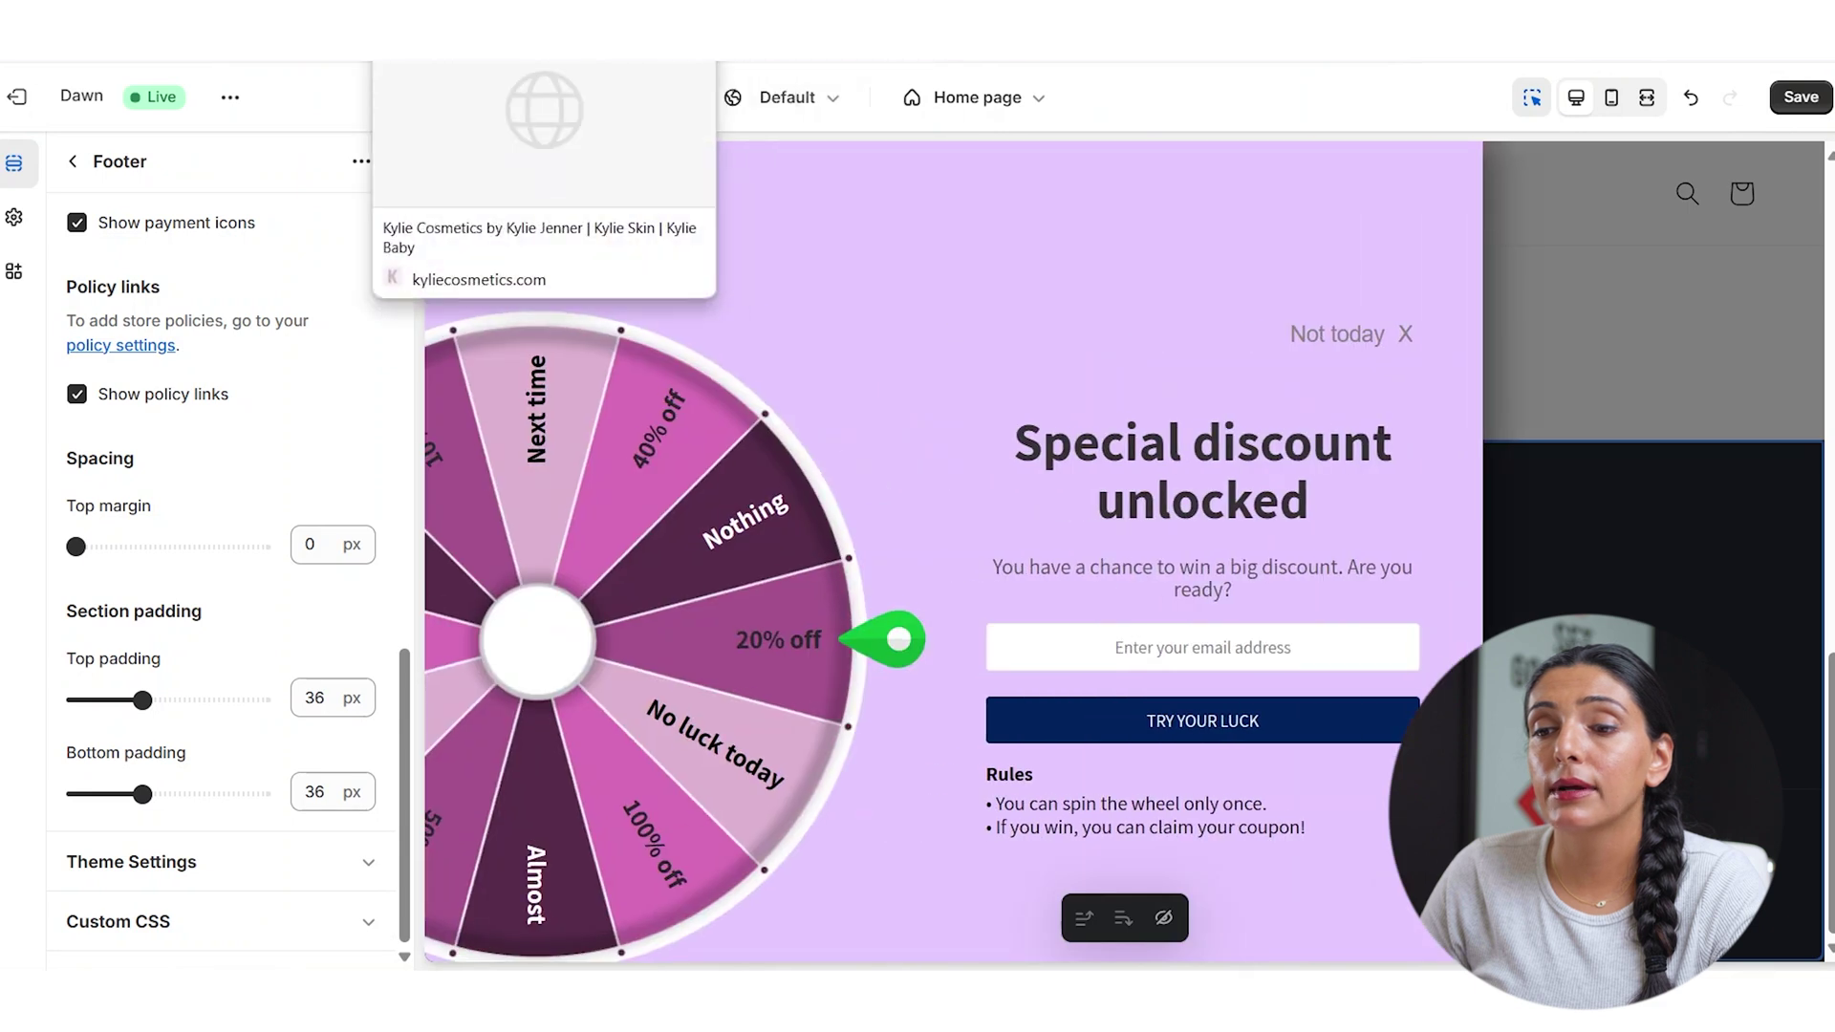
click(478, 28)
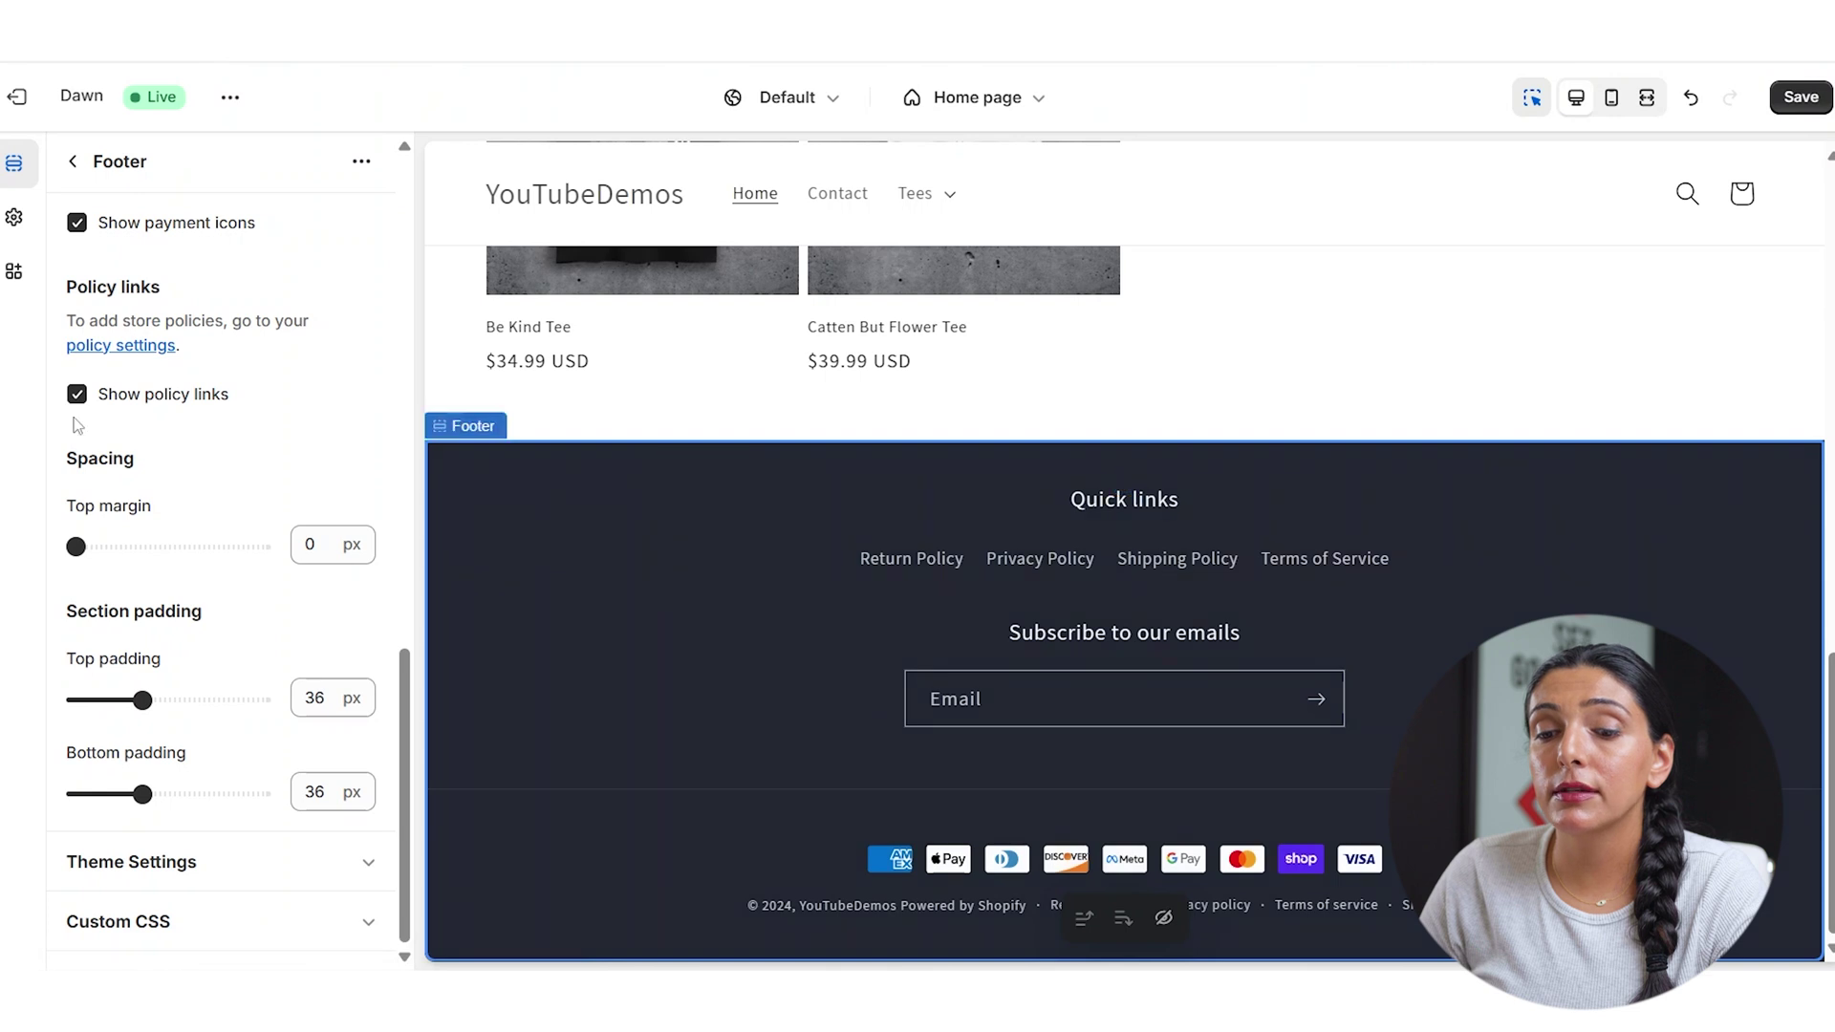
click(76, 392)
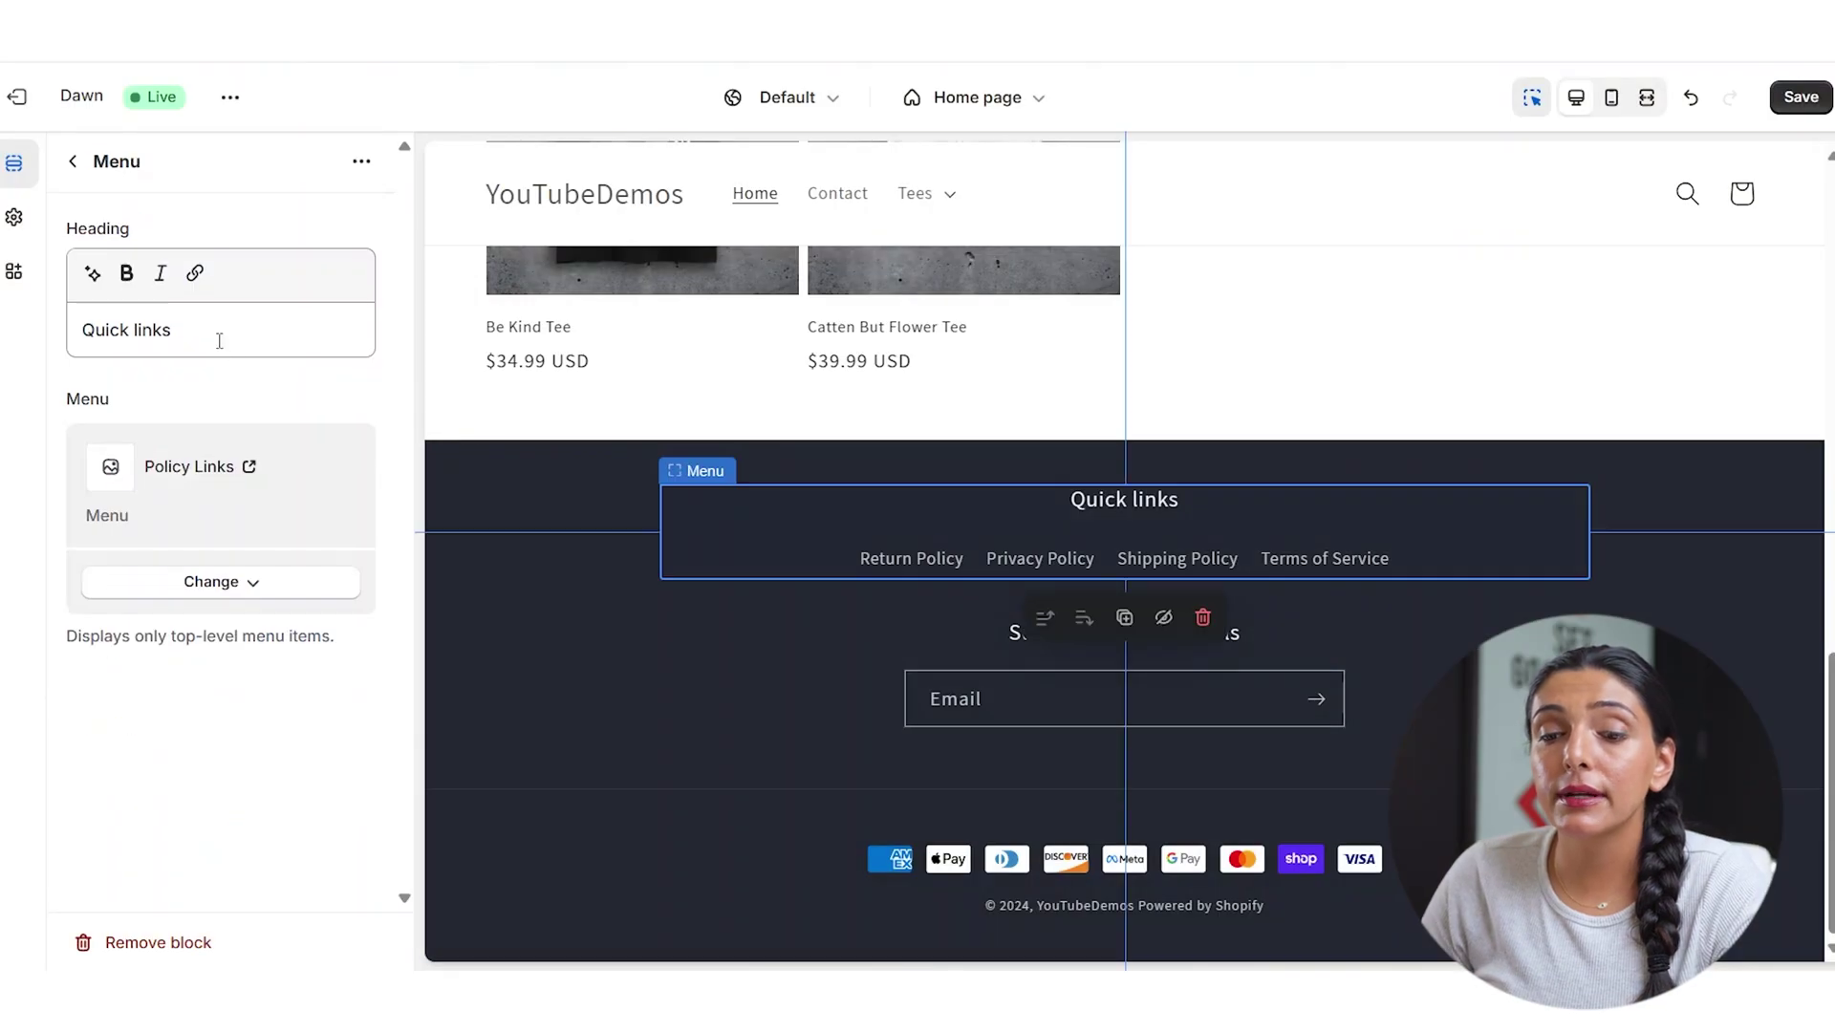
Rename the footer menu heading to Policy Pages and add a second Menu block.
triple_click(219, 340)
text(Po)
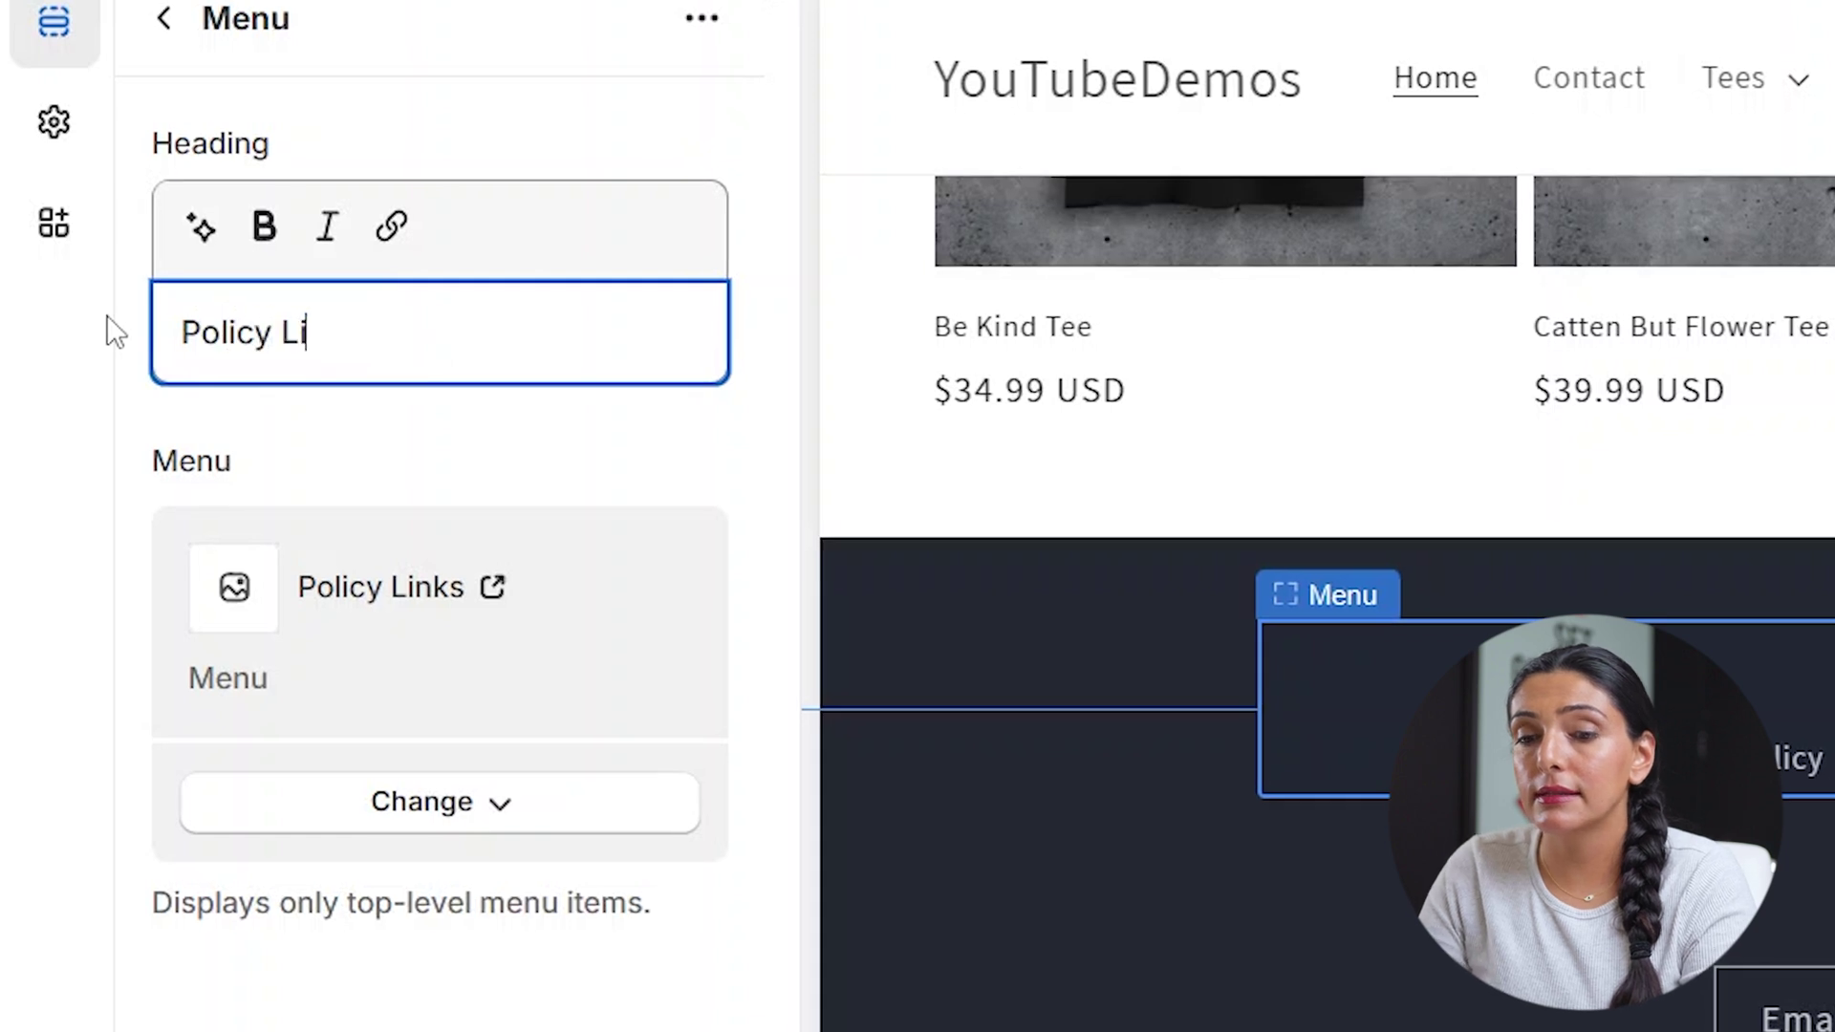
text(licy Pages)
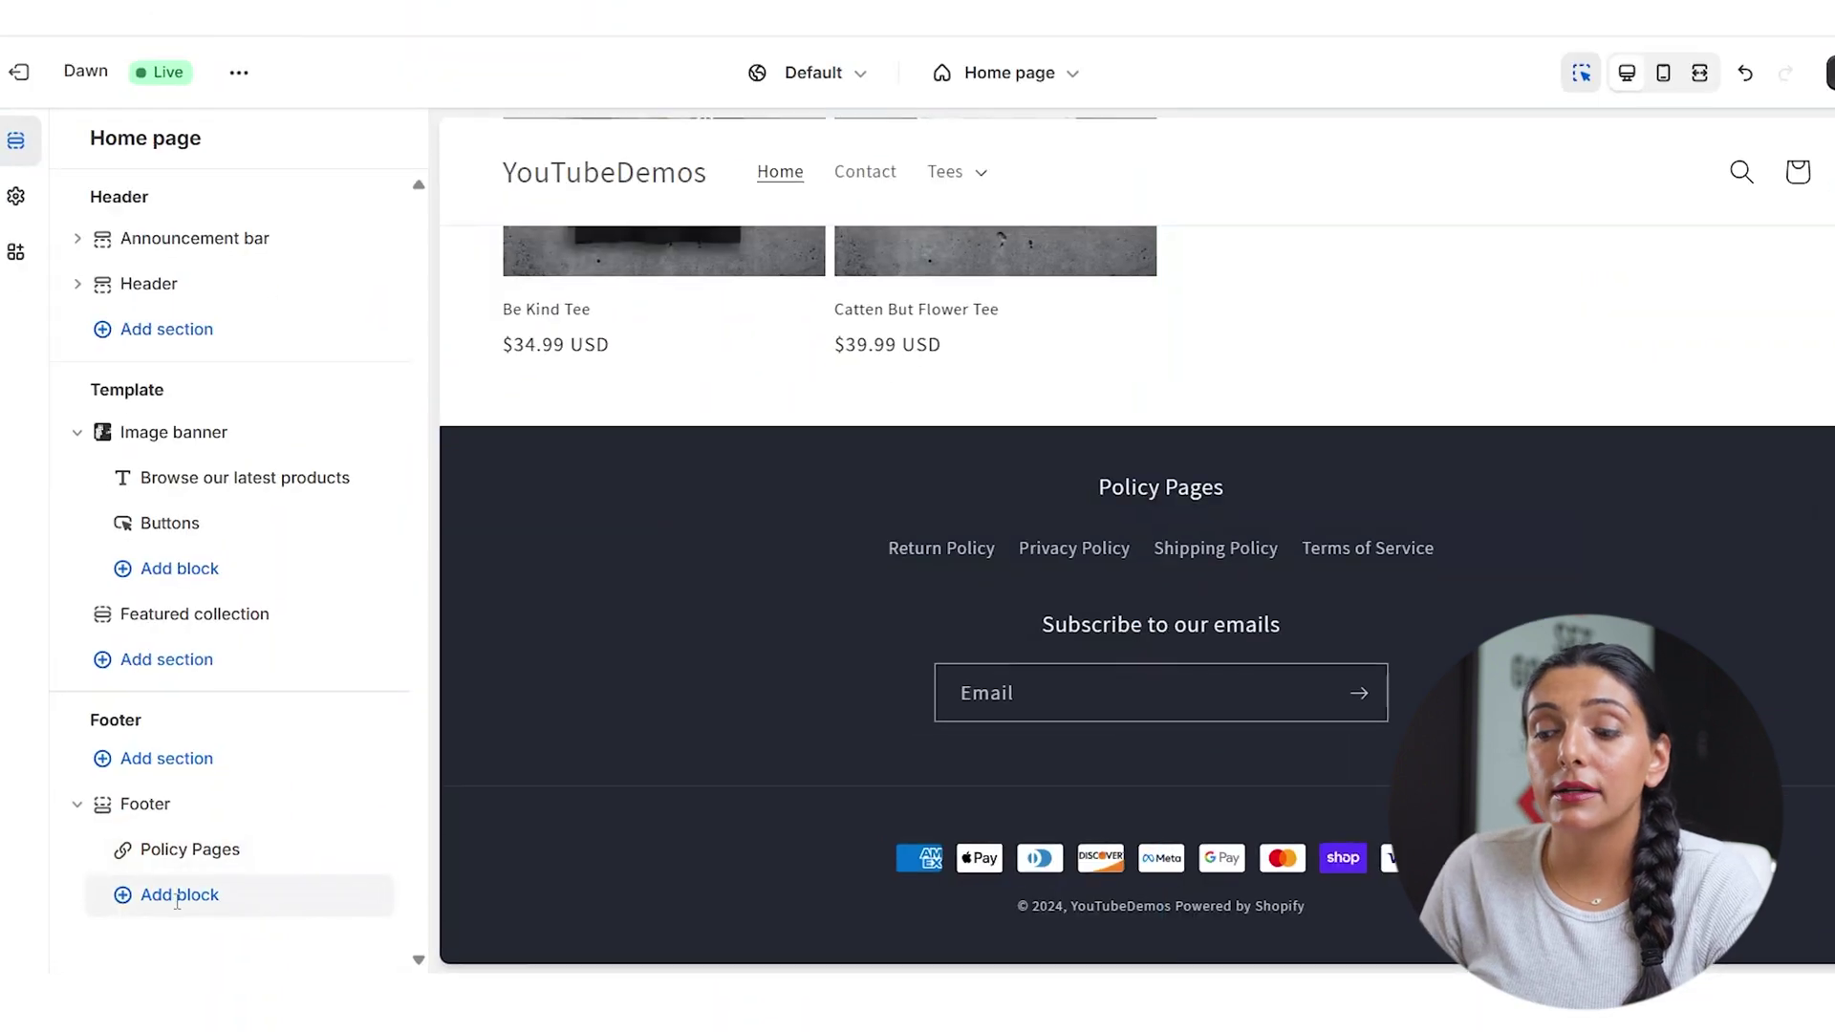
click(167, 903)
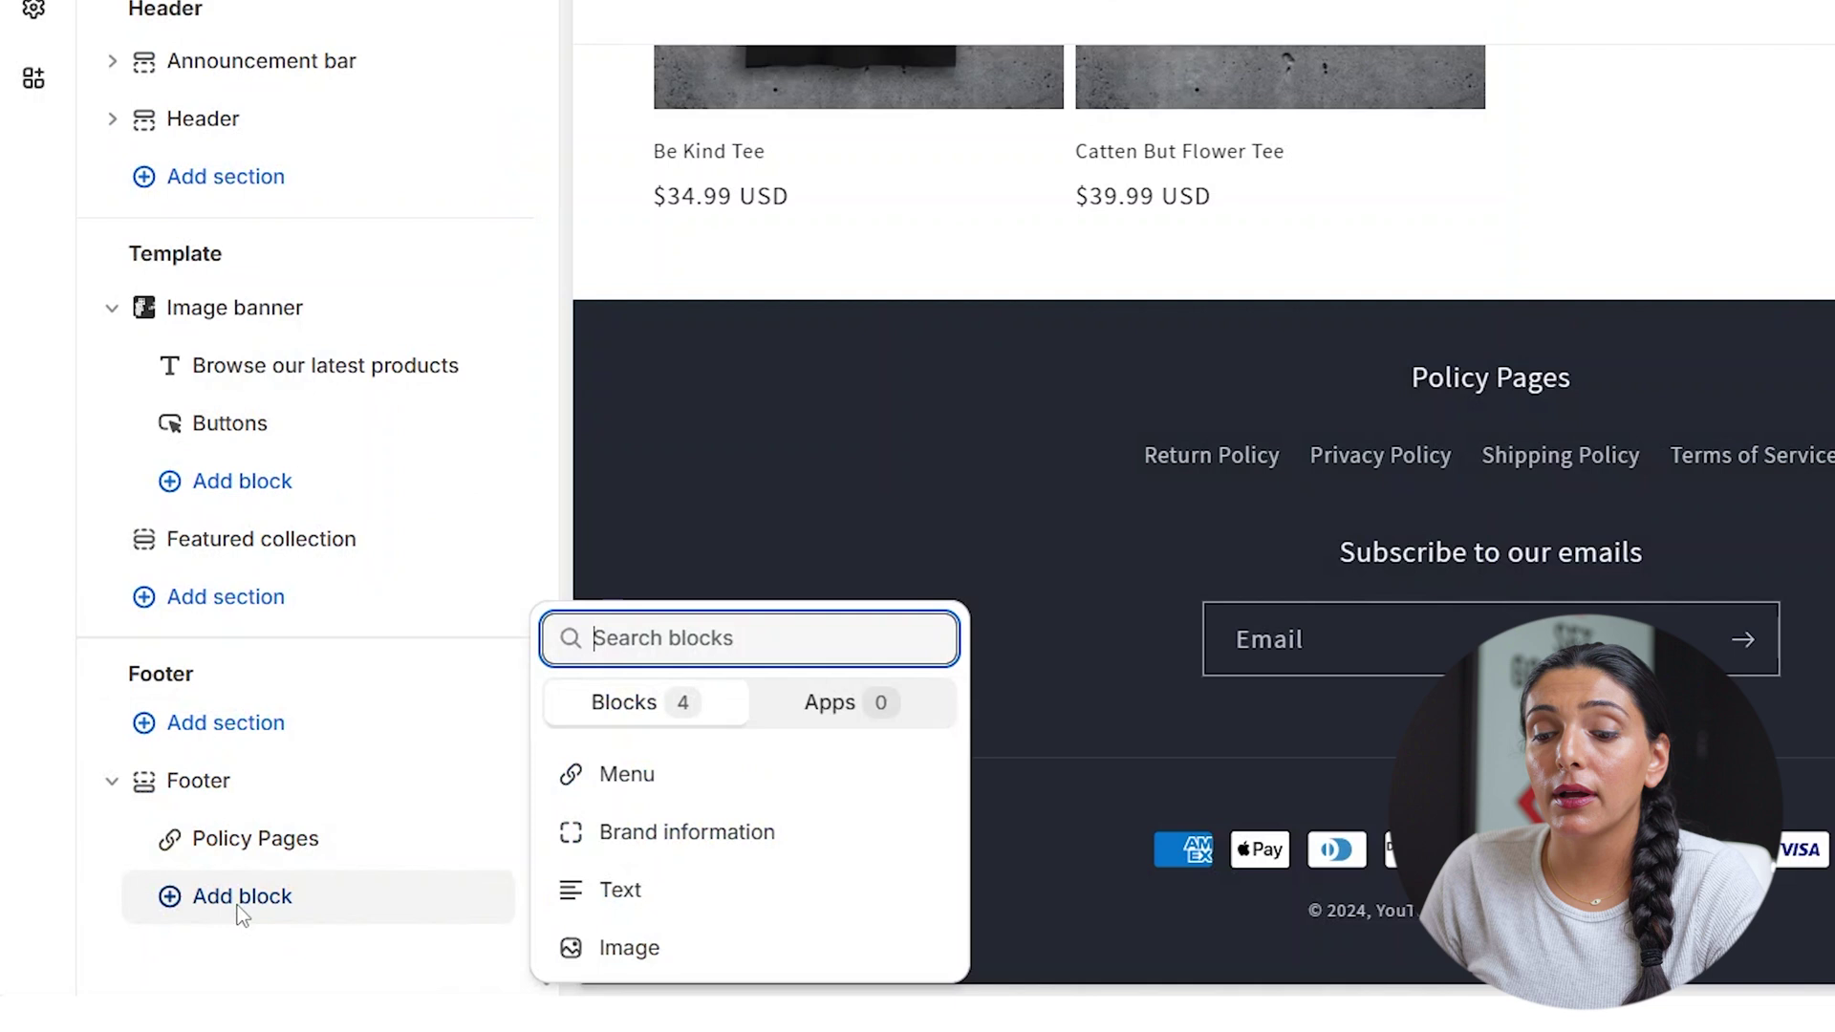
click(617, 793)
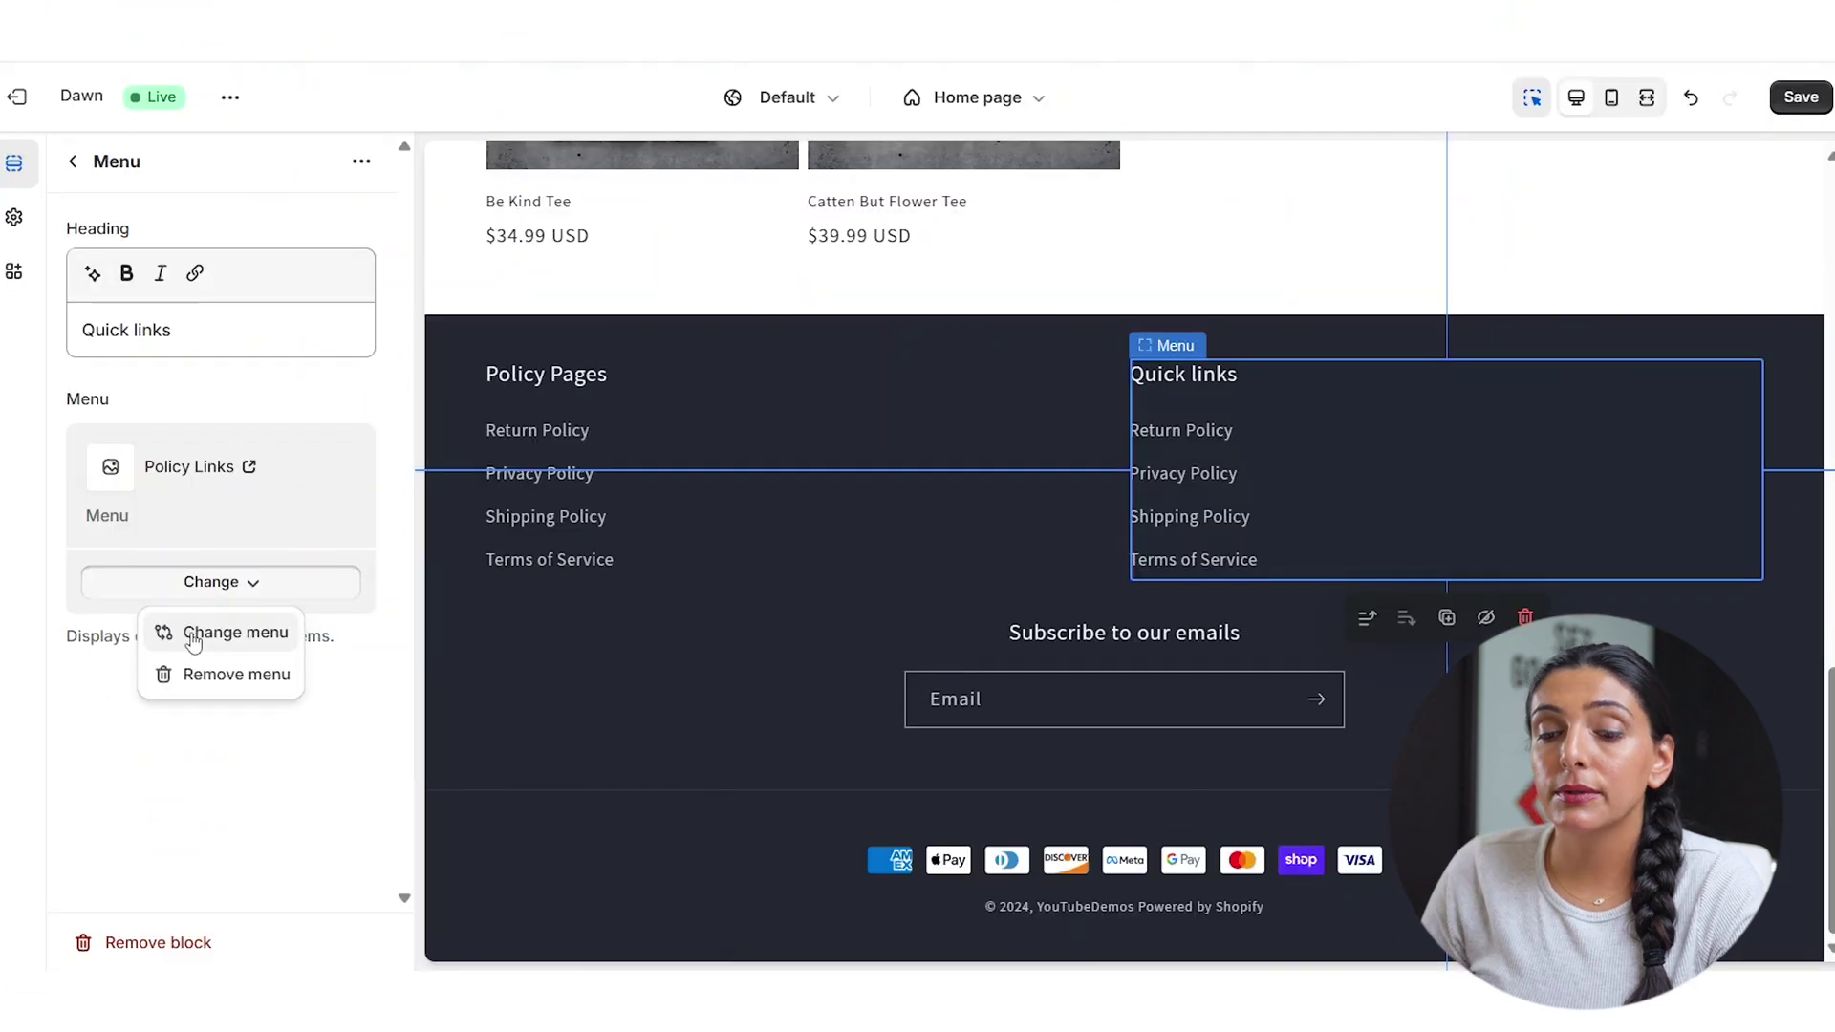
Point the new menu block at the Shop menu and give it the heading Shop.
click(193, 635)
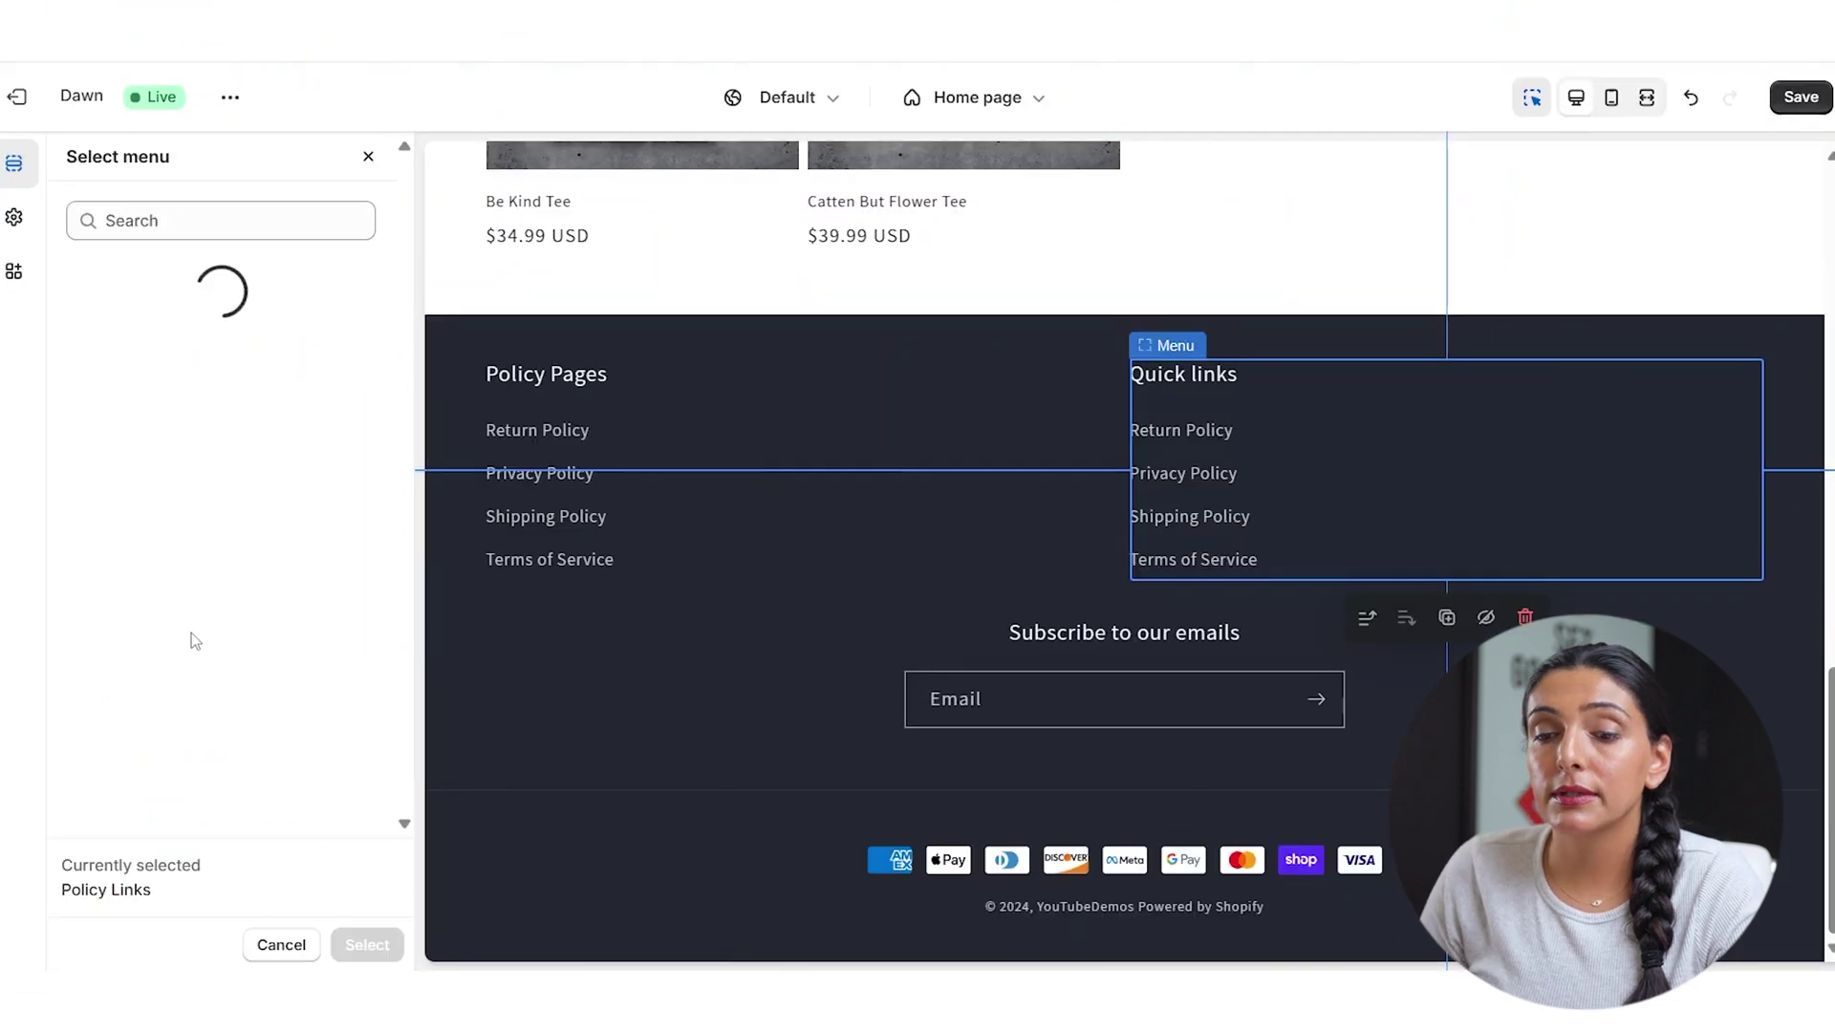
click(169, 507)
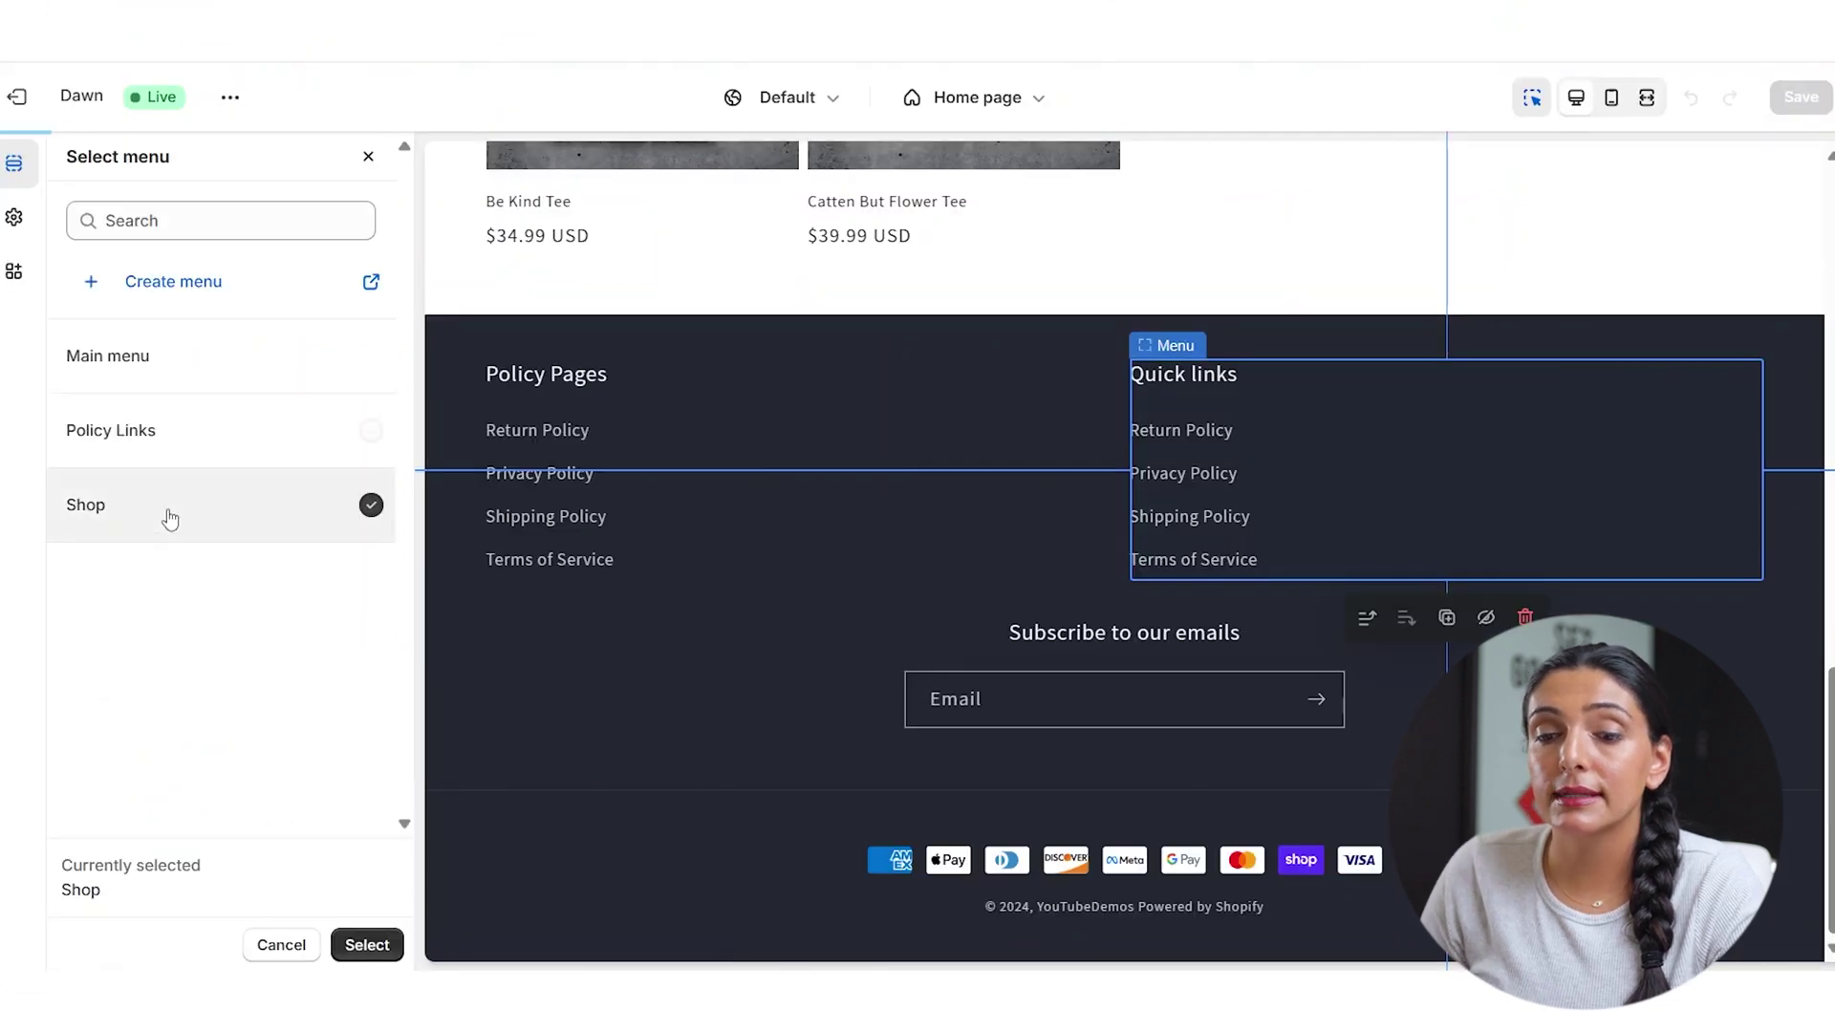
key(Return)
triple_click(69, 318)
text(Shop)
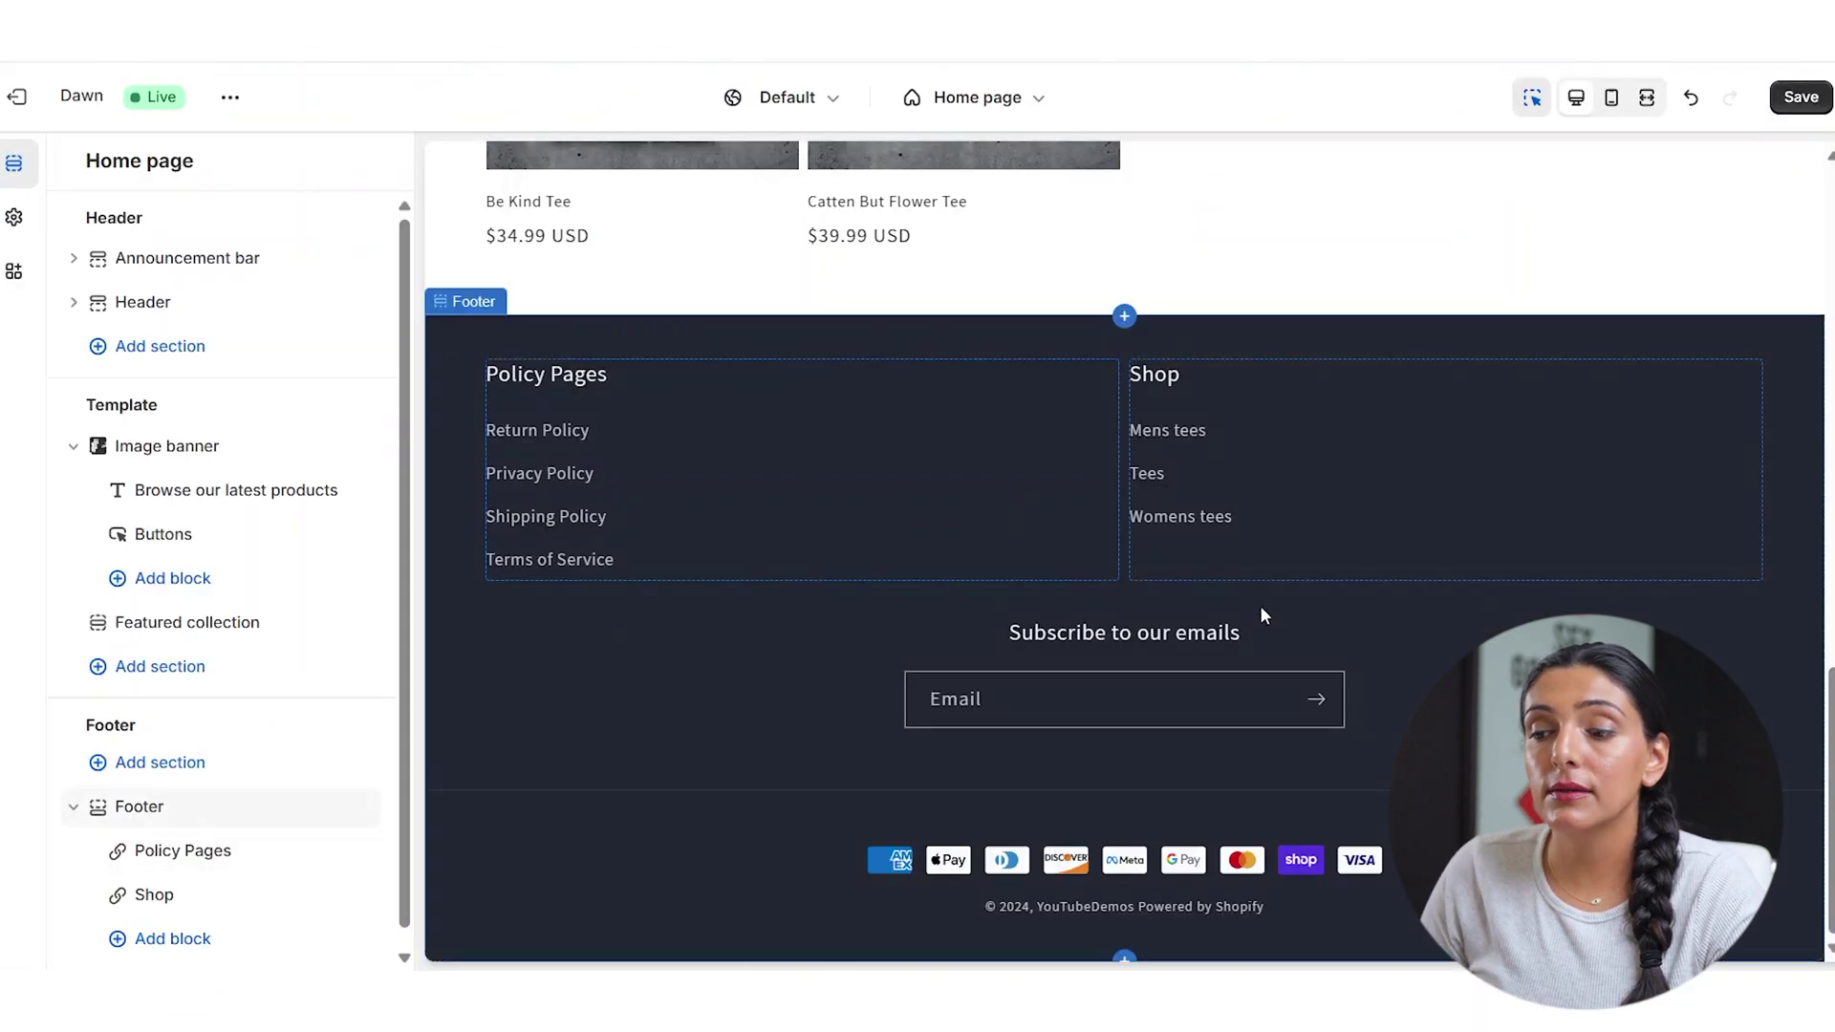
Add a Brand information block and a Text block to the footer, selecting the placeholder heading.
click(204, 950)
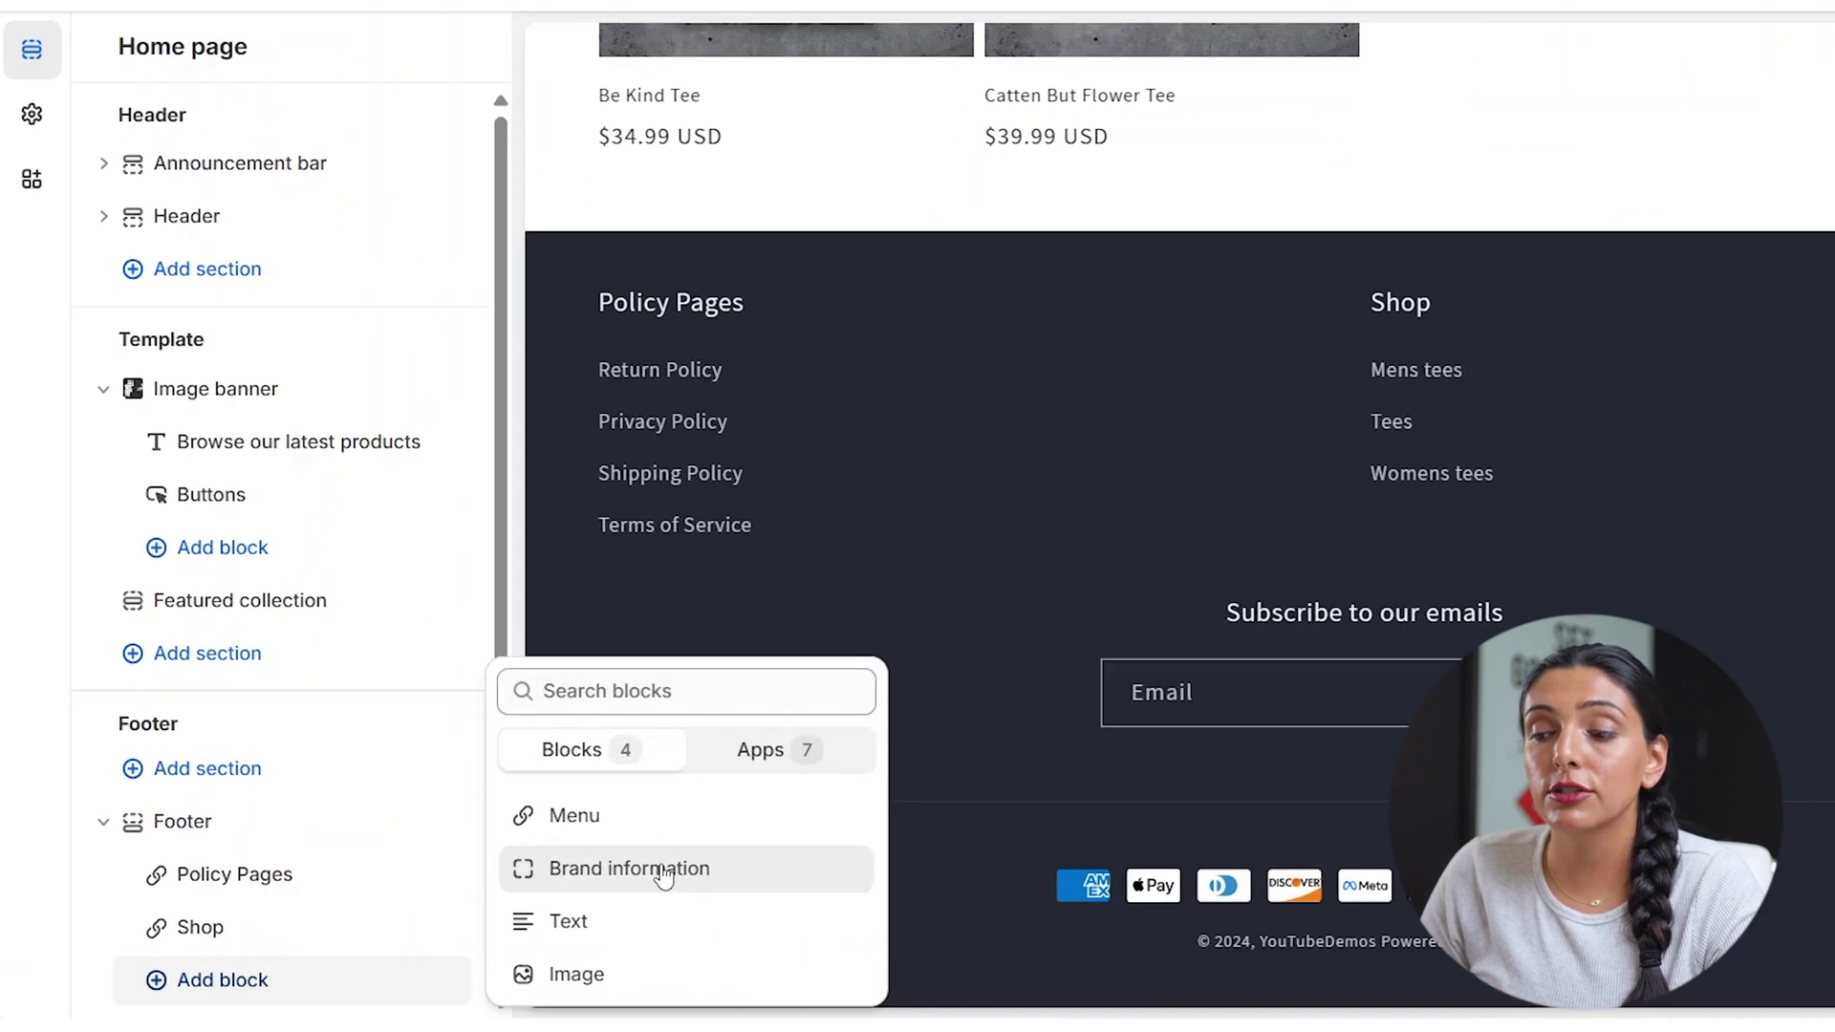
click(659, 872)
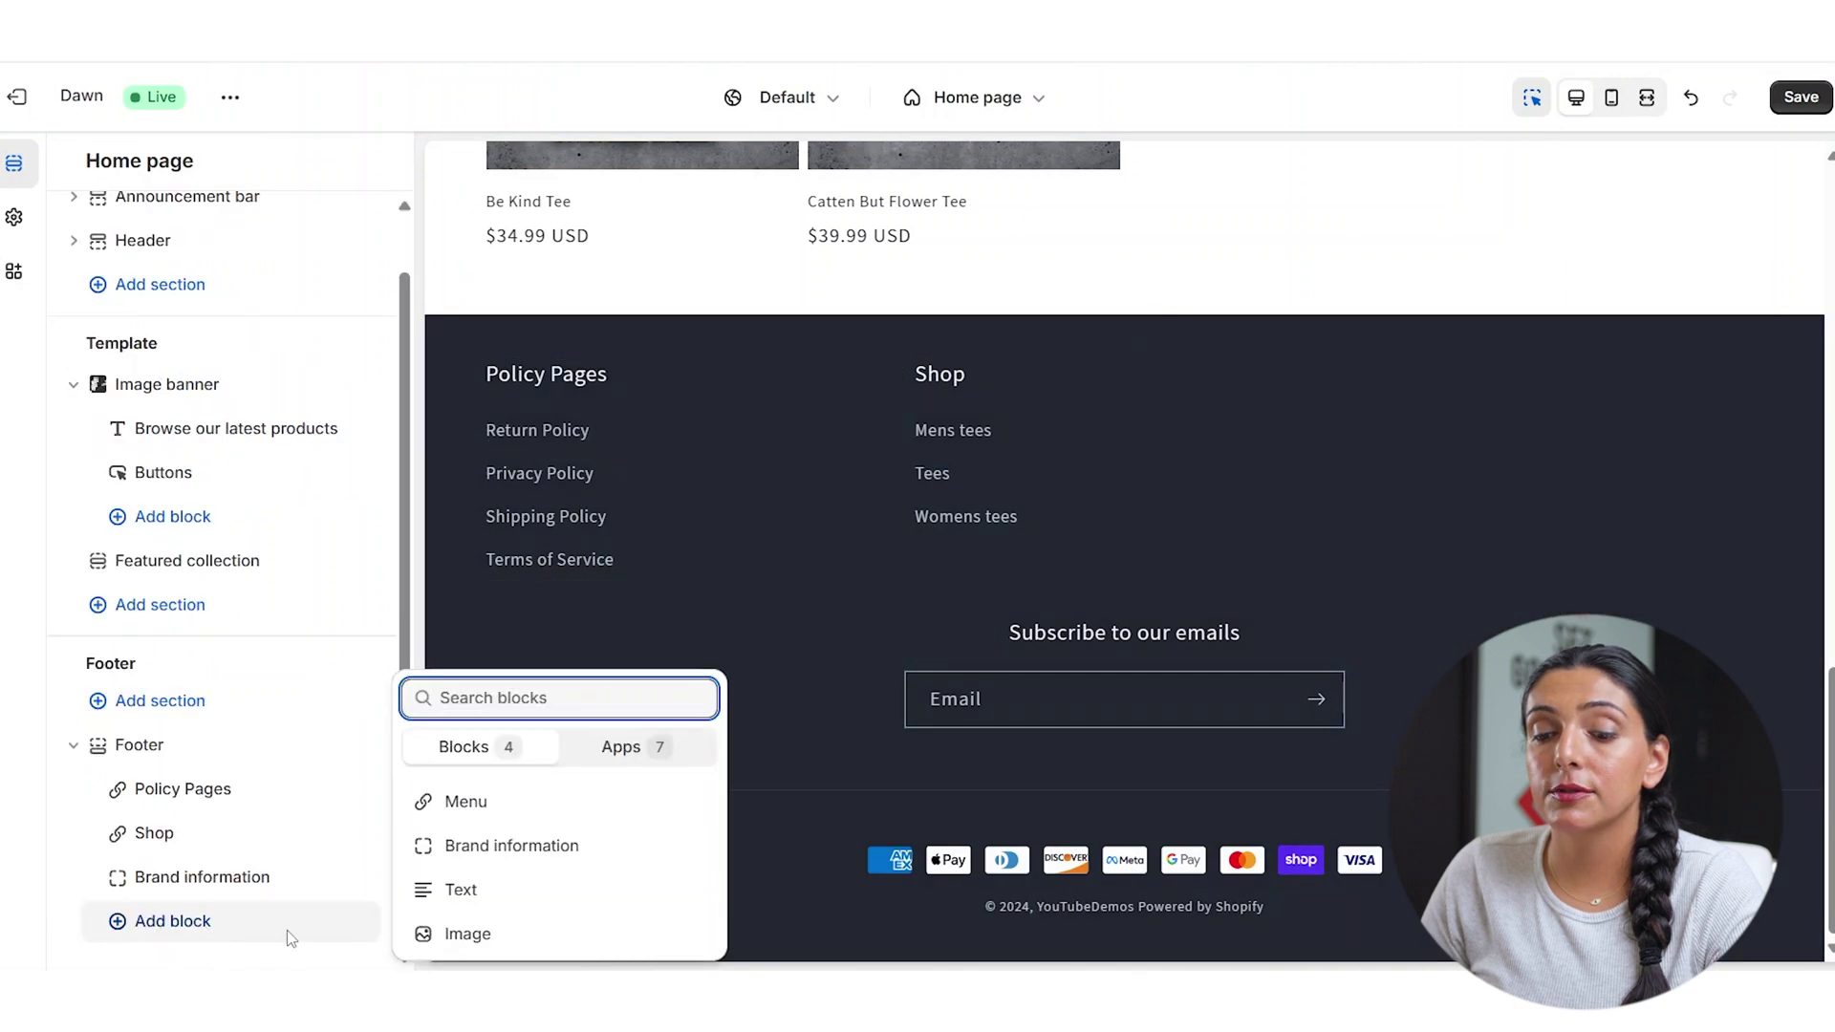
click(479, 899)
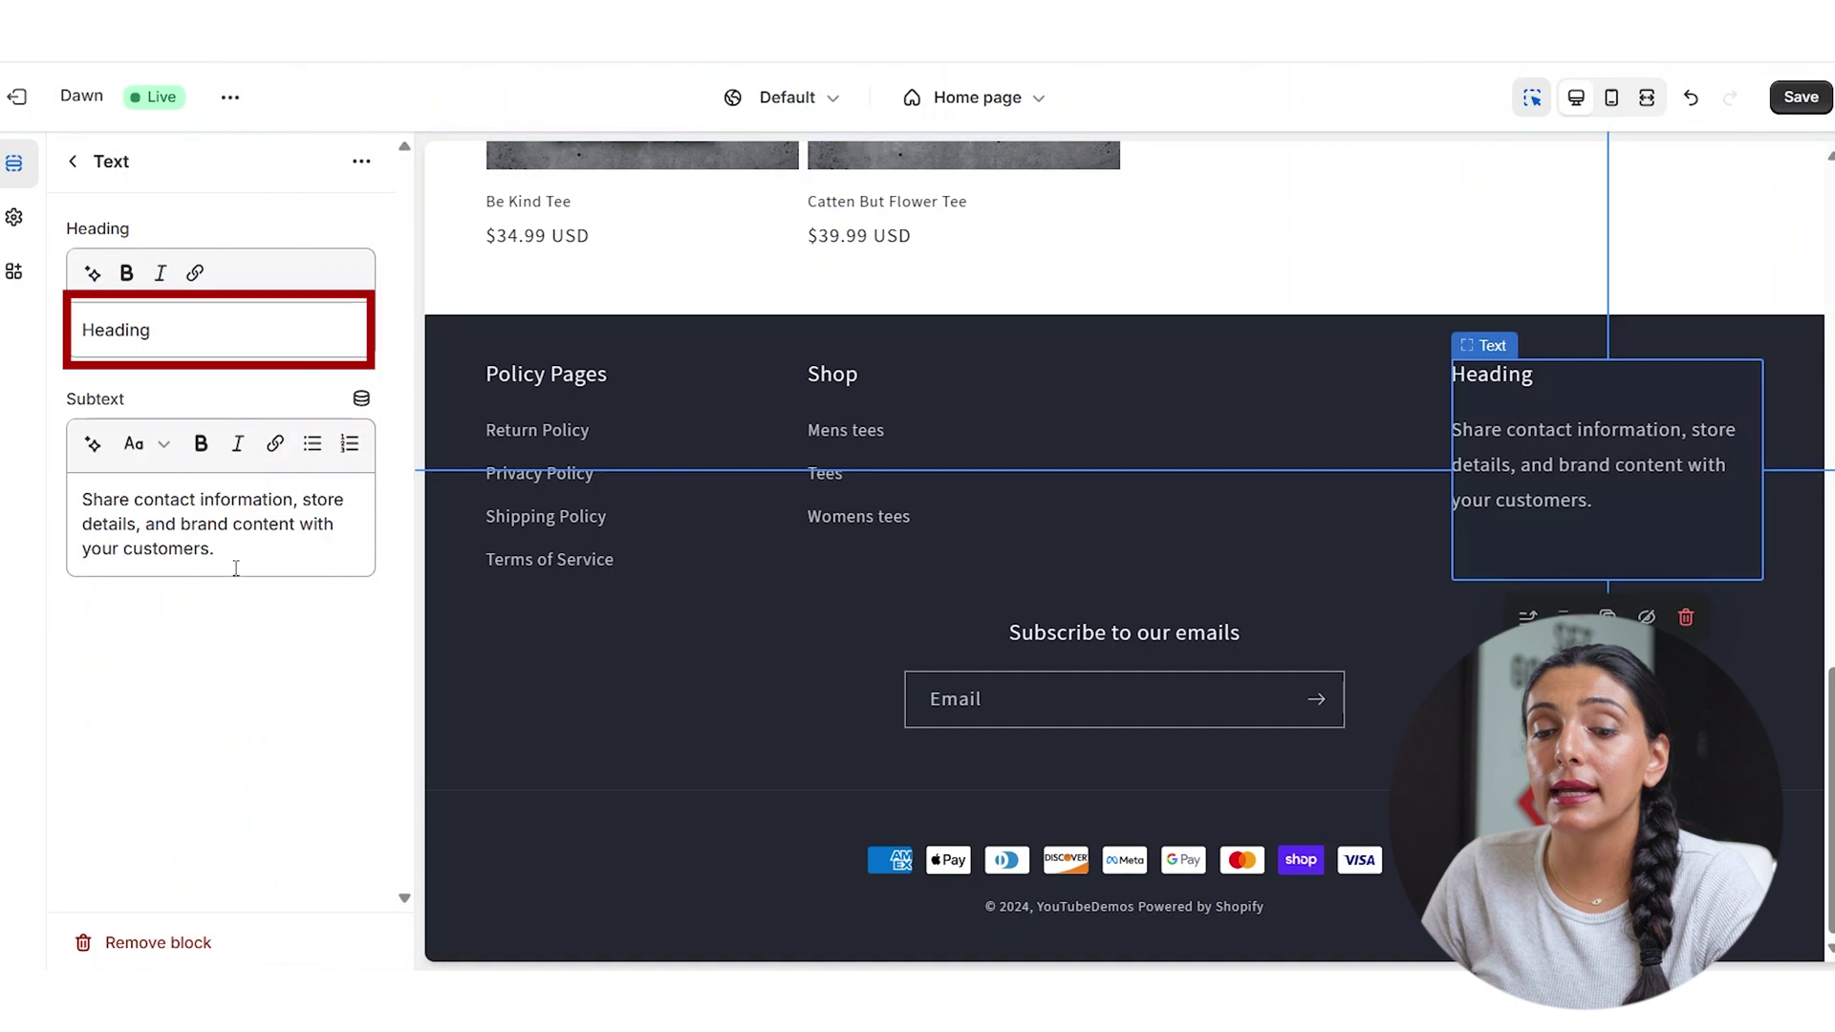
drag(206, 342, 73, 333)
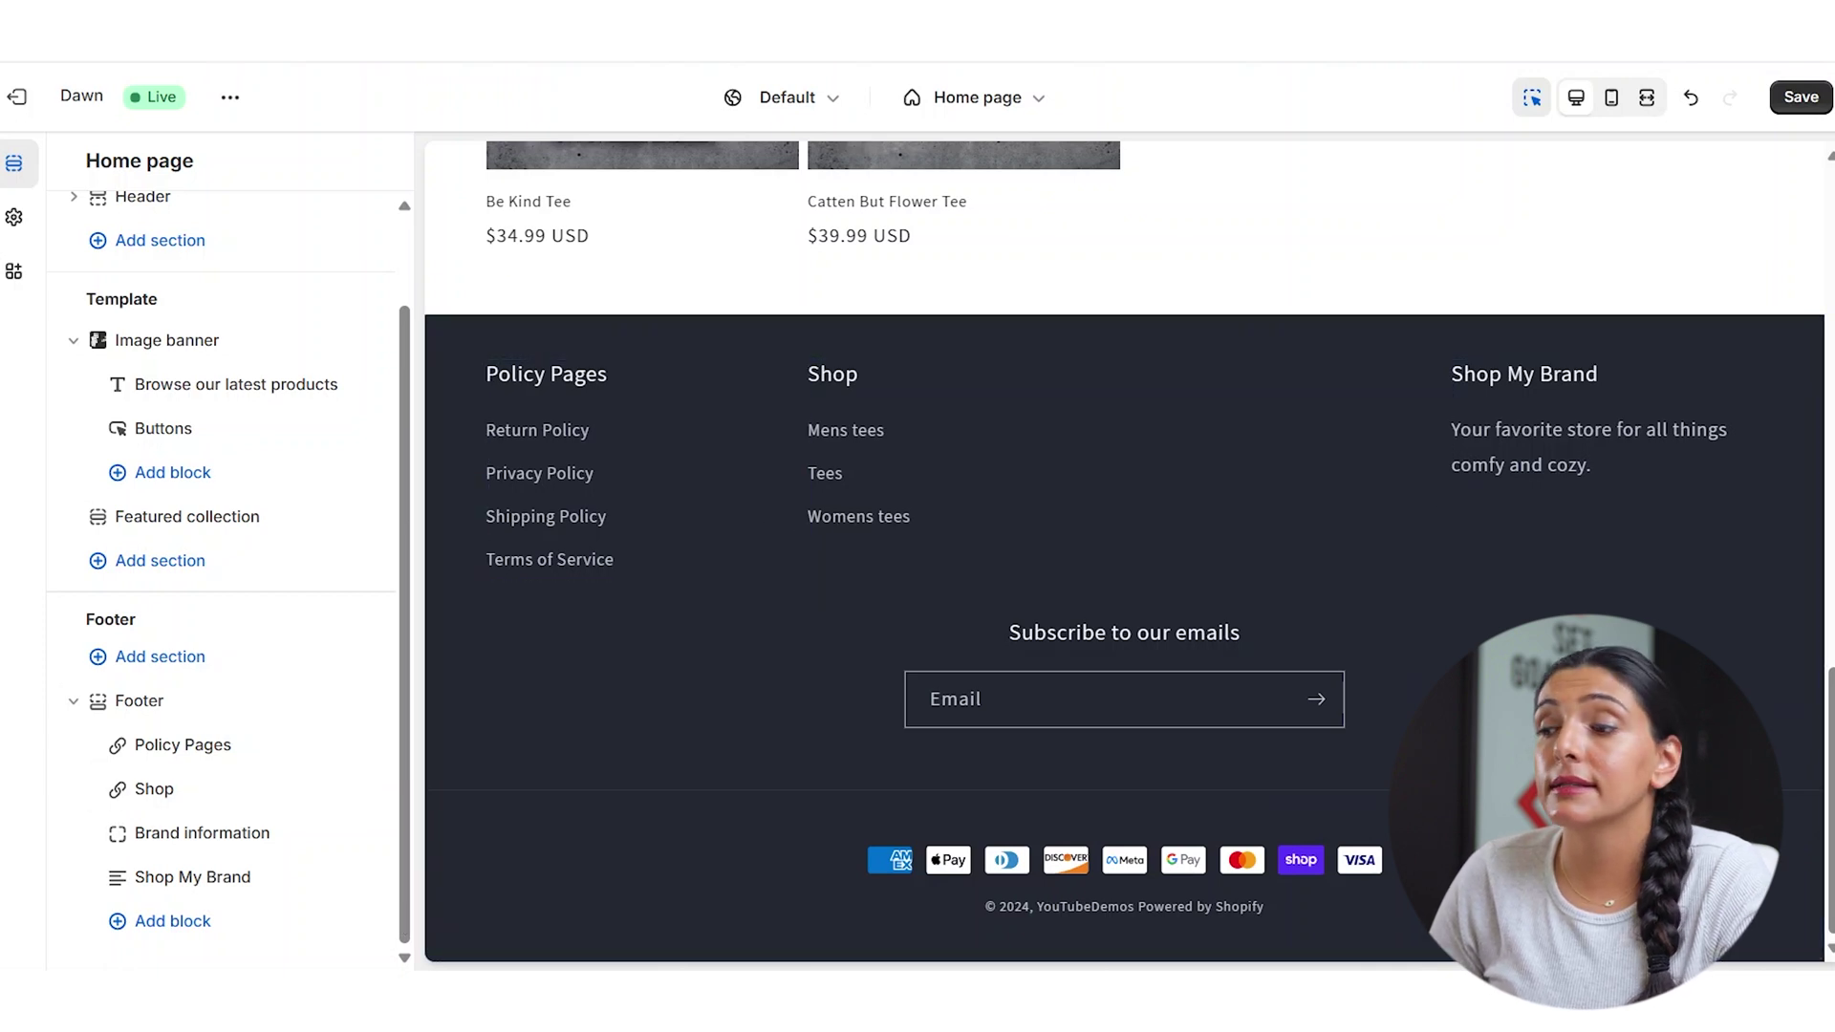
Exit the theme editor back to the Themes page, where Dawn shows as just saved.
click(17, 96)
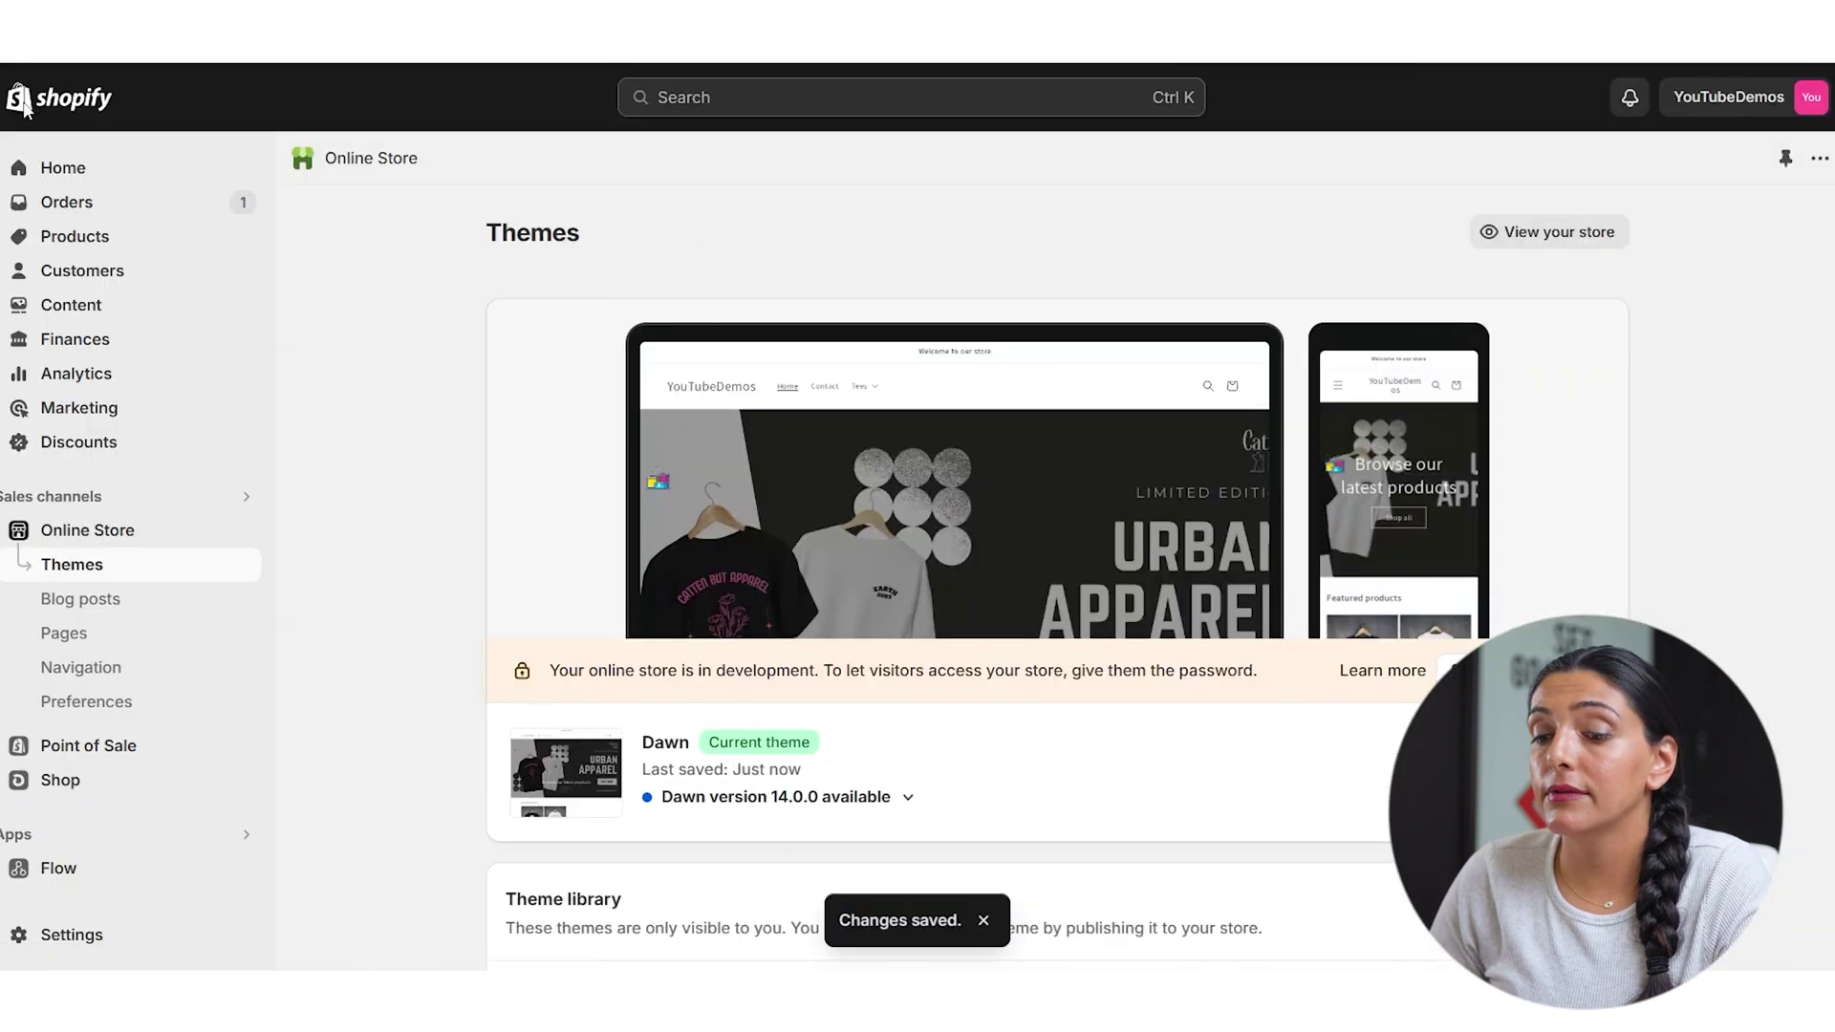